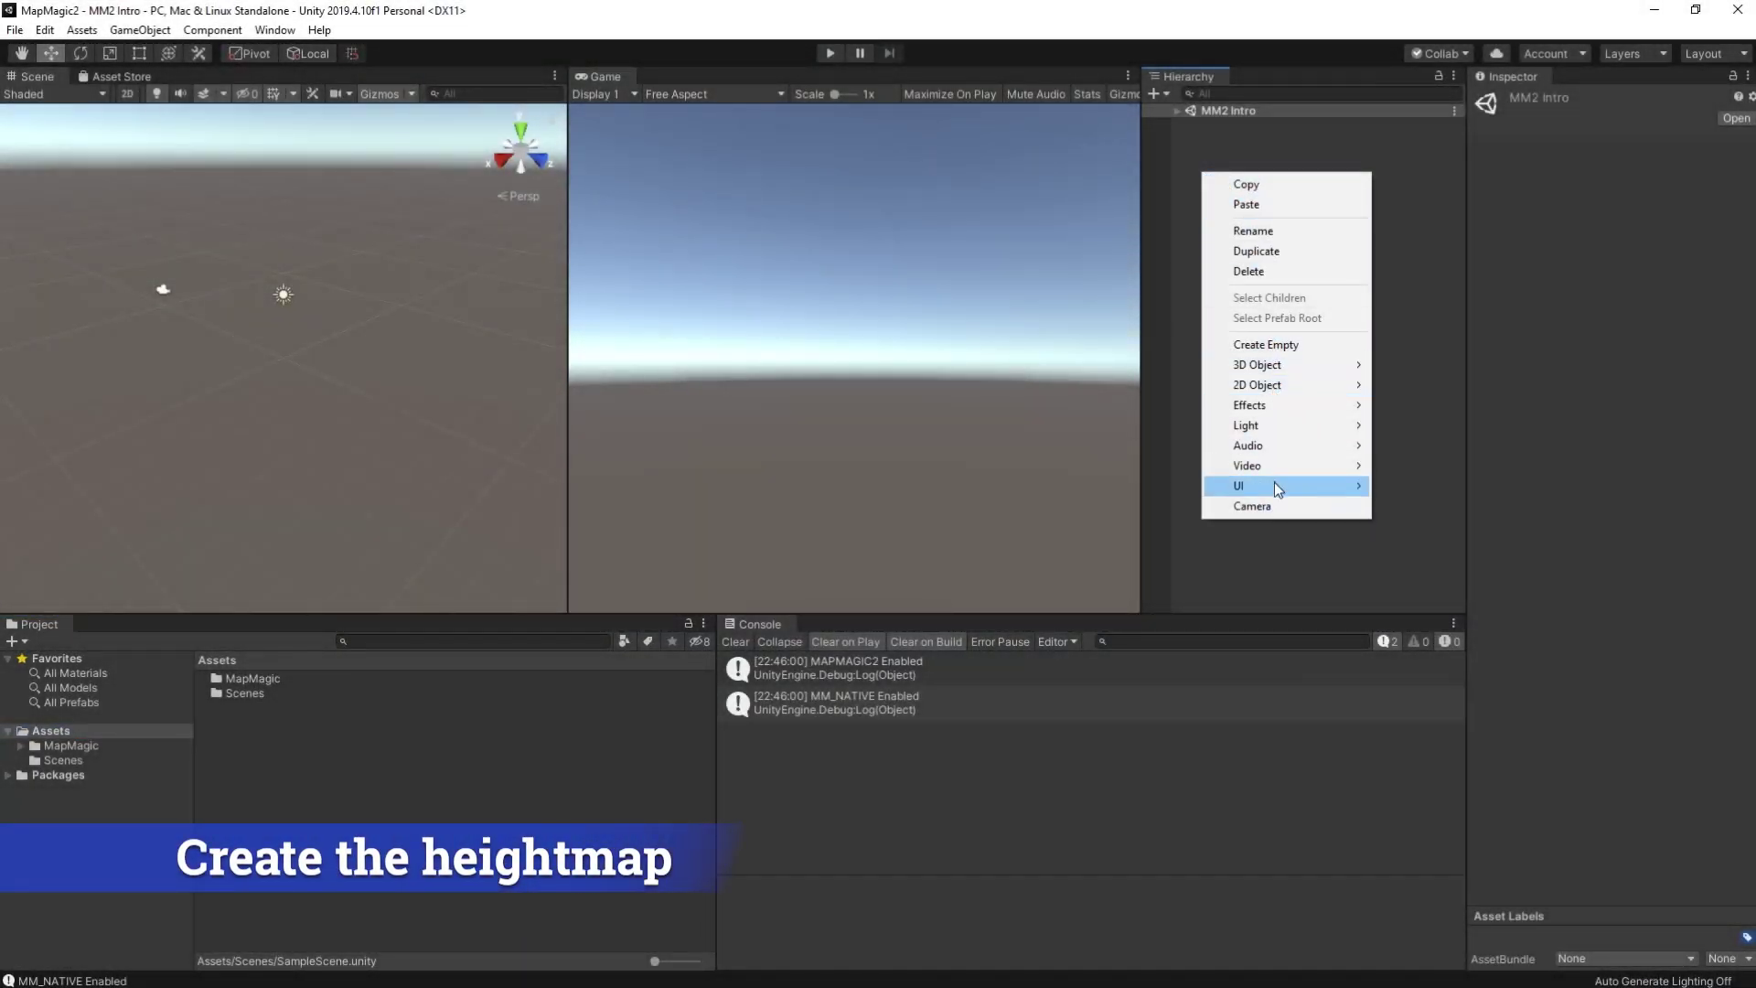
Add a MapMagic object to the scene and save its new graph in a new _MyStuff folder.
mouse_move(1278, 370)
click(1436, 494)
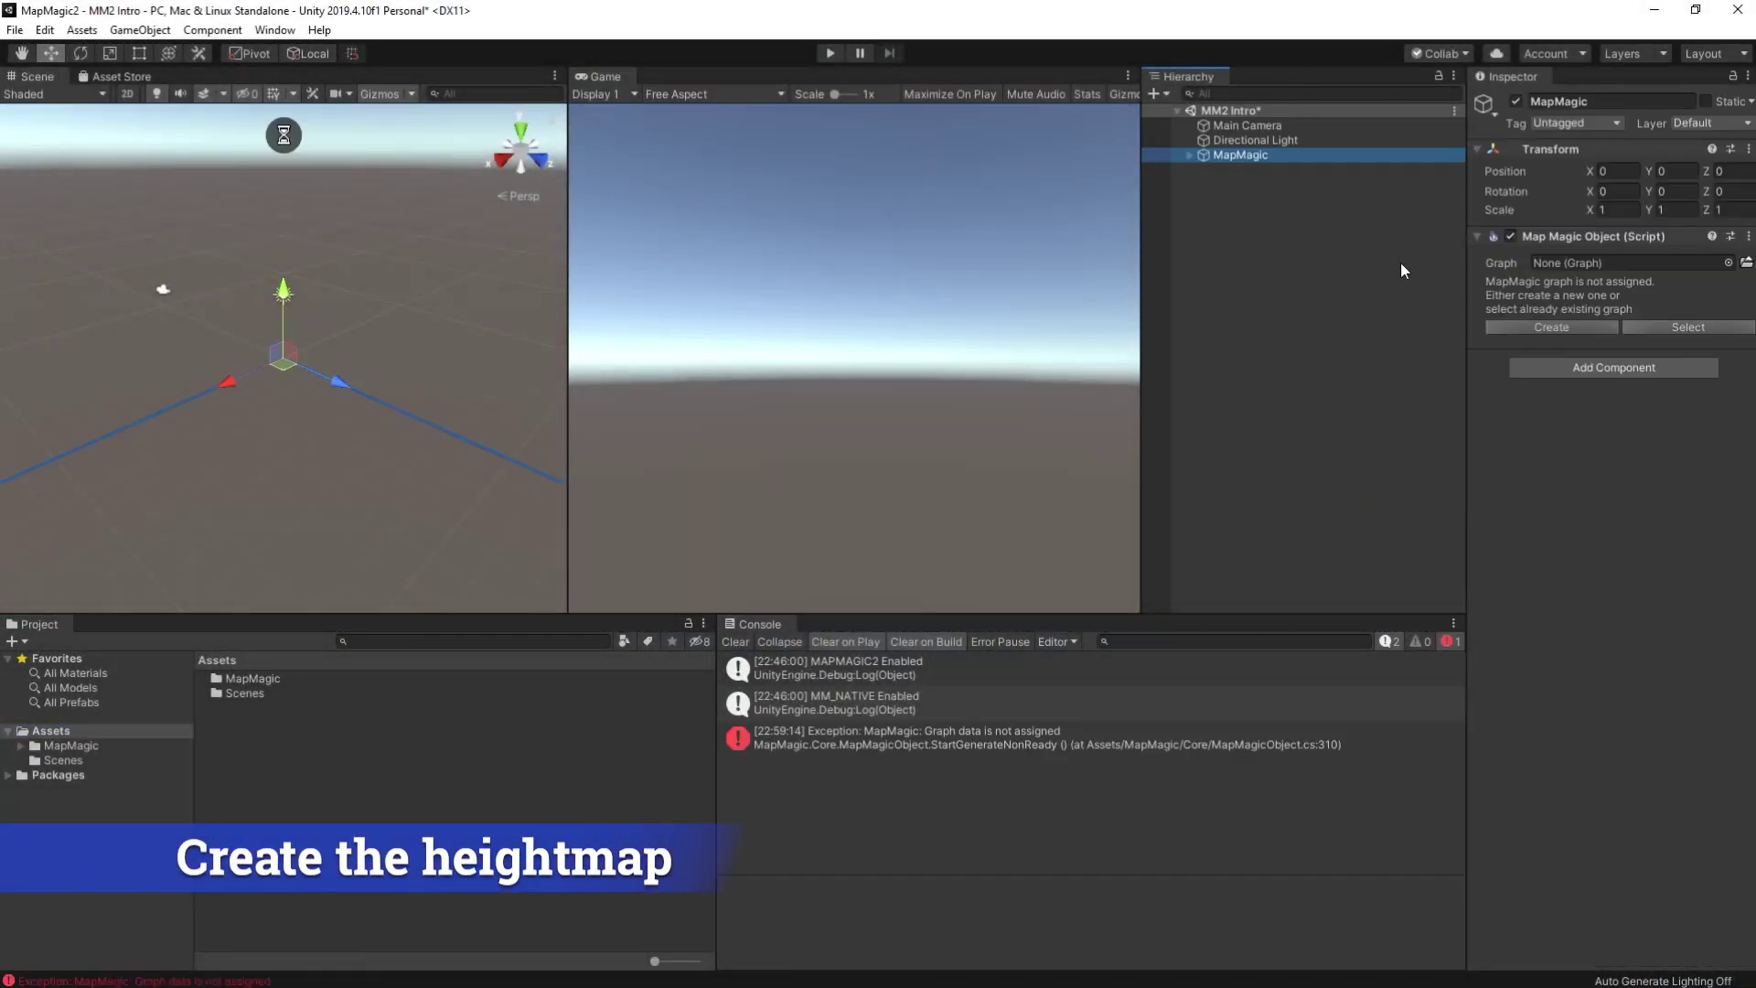
click(1569, 327)
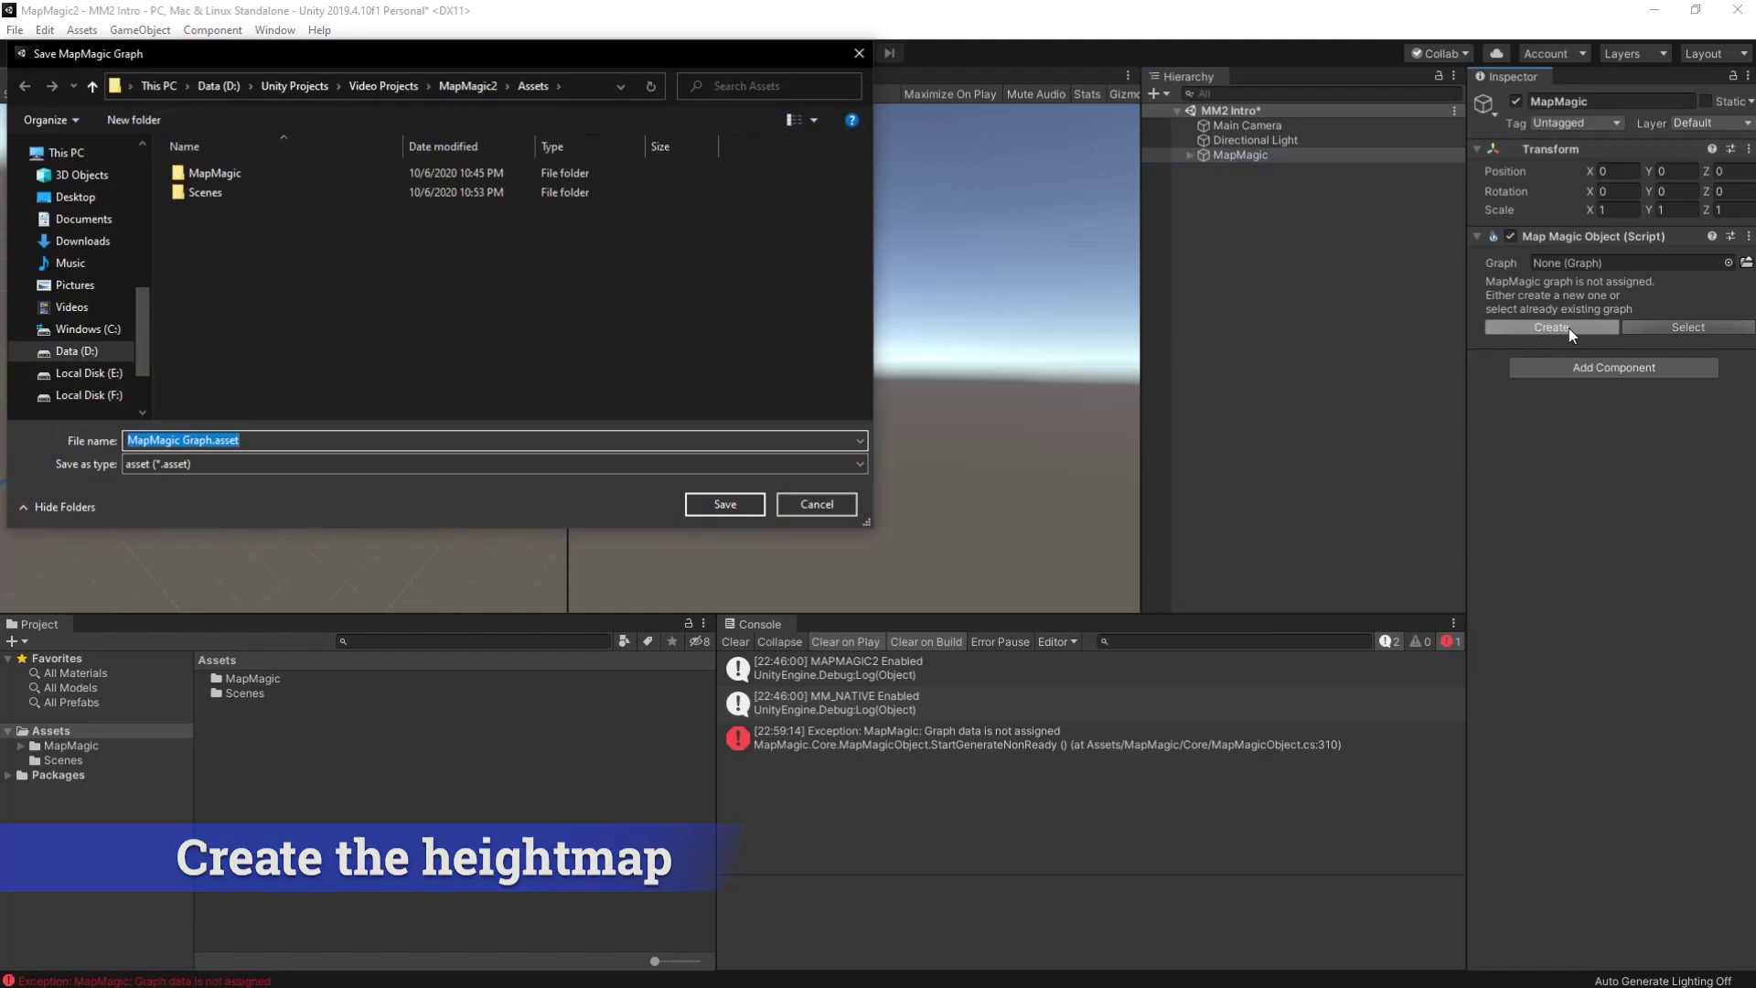
click(139, 124)
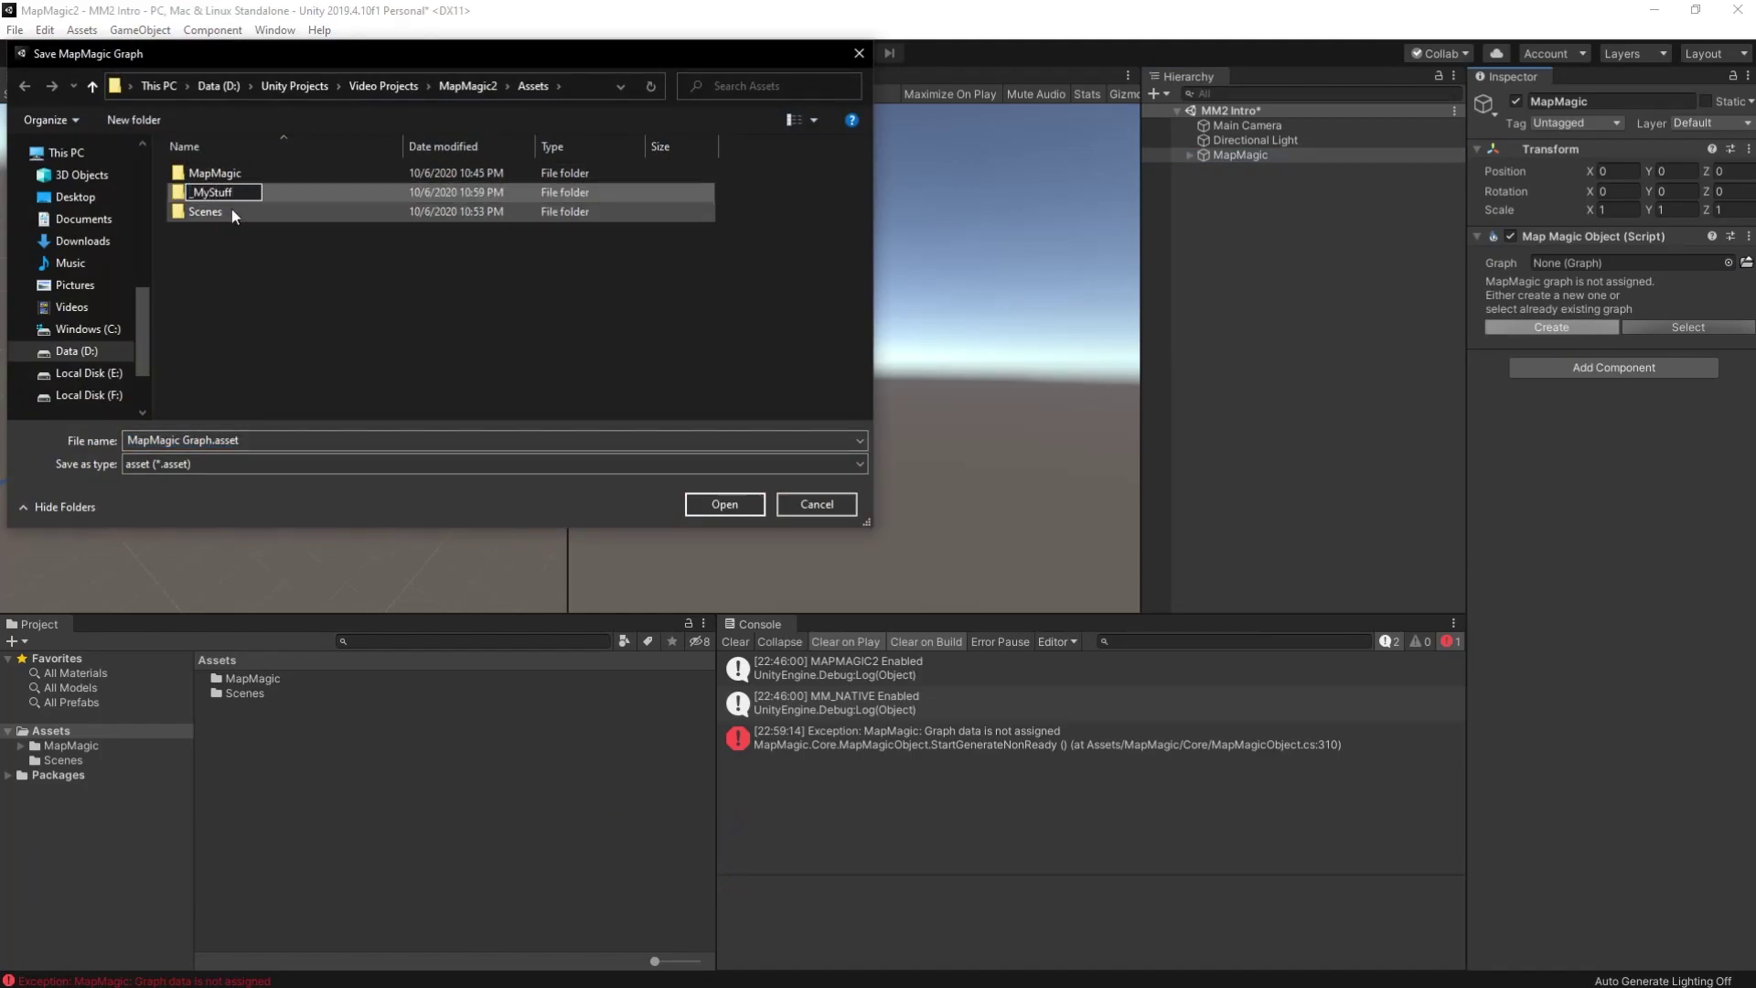
double_click(251, 186)
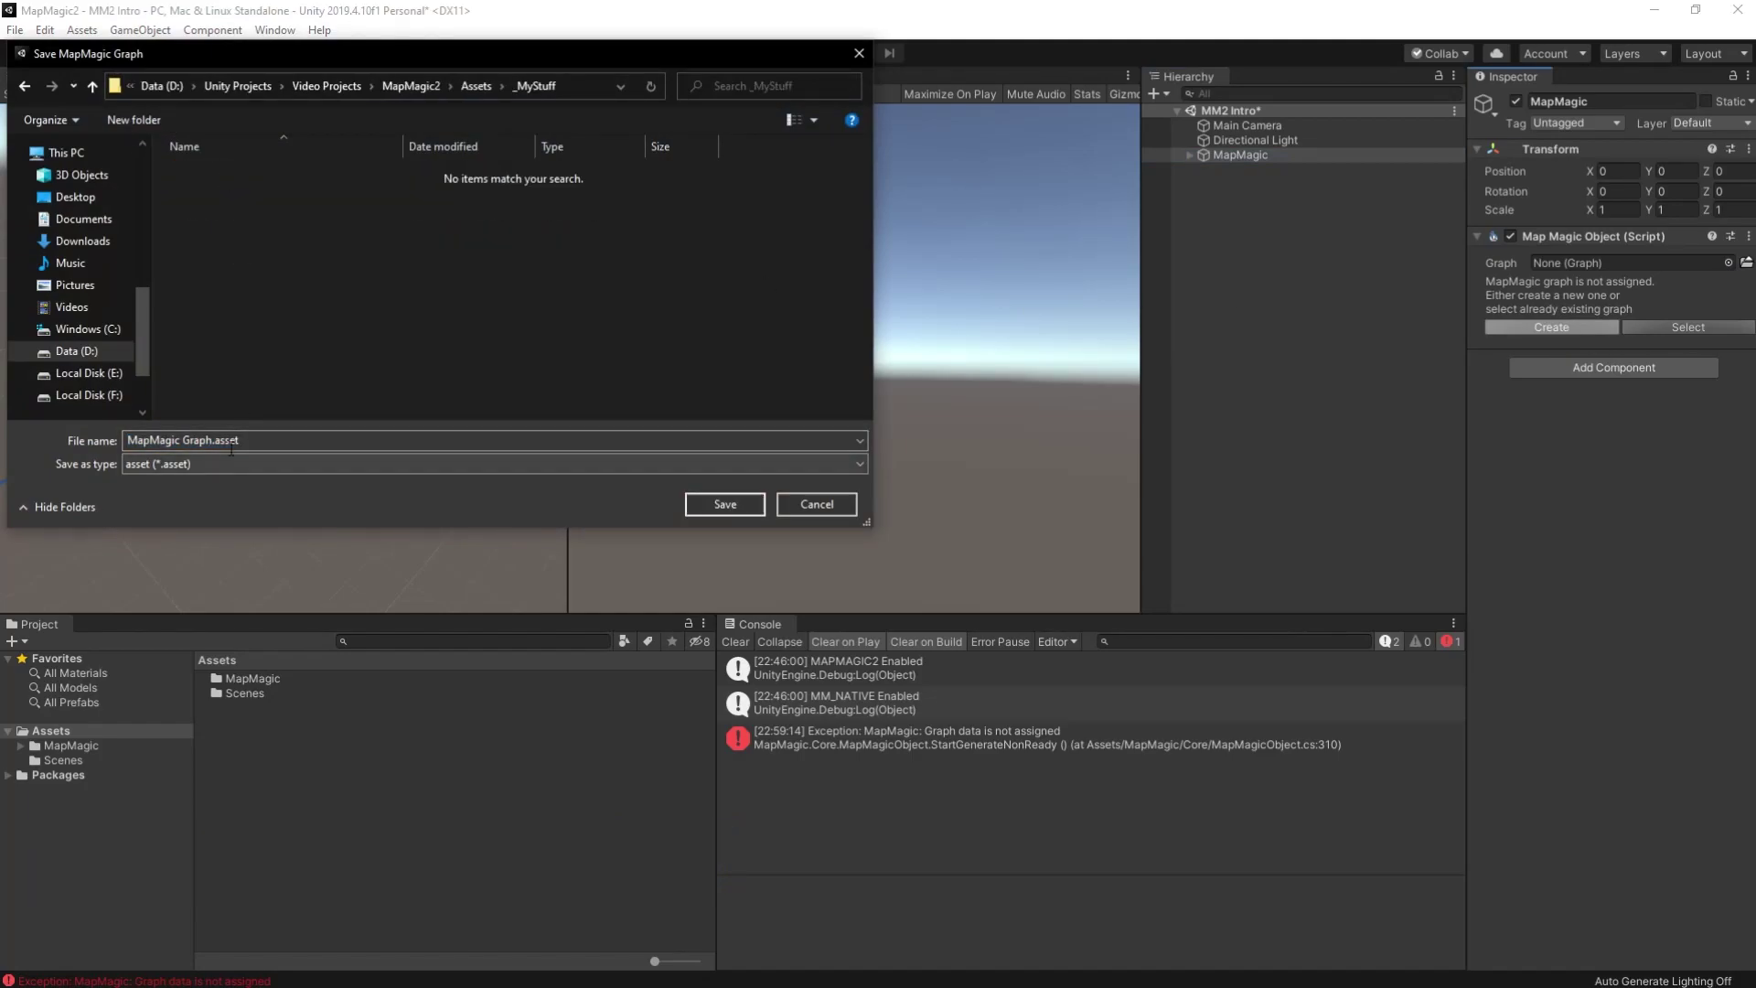
click(722, 504)
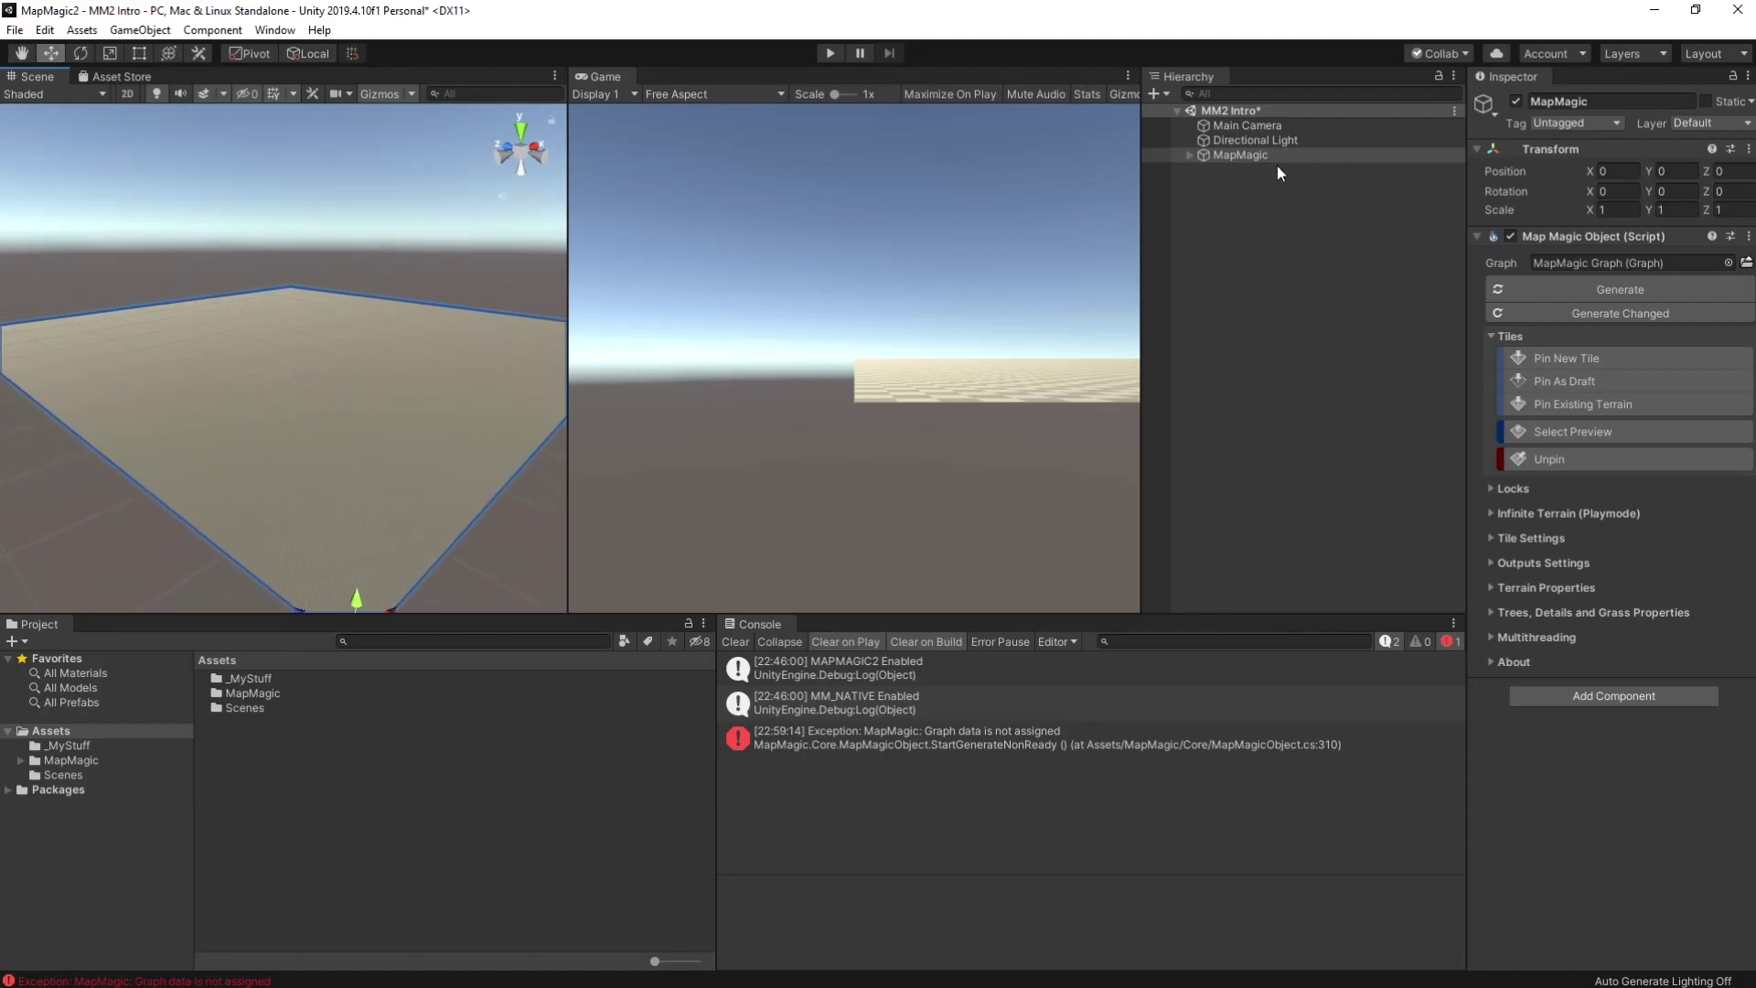
Align the main camera with the scene view and open the MapMagic Graph for editing.
click(1246, 125)
key(ctrl+shift+f)
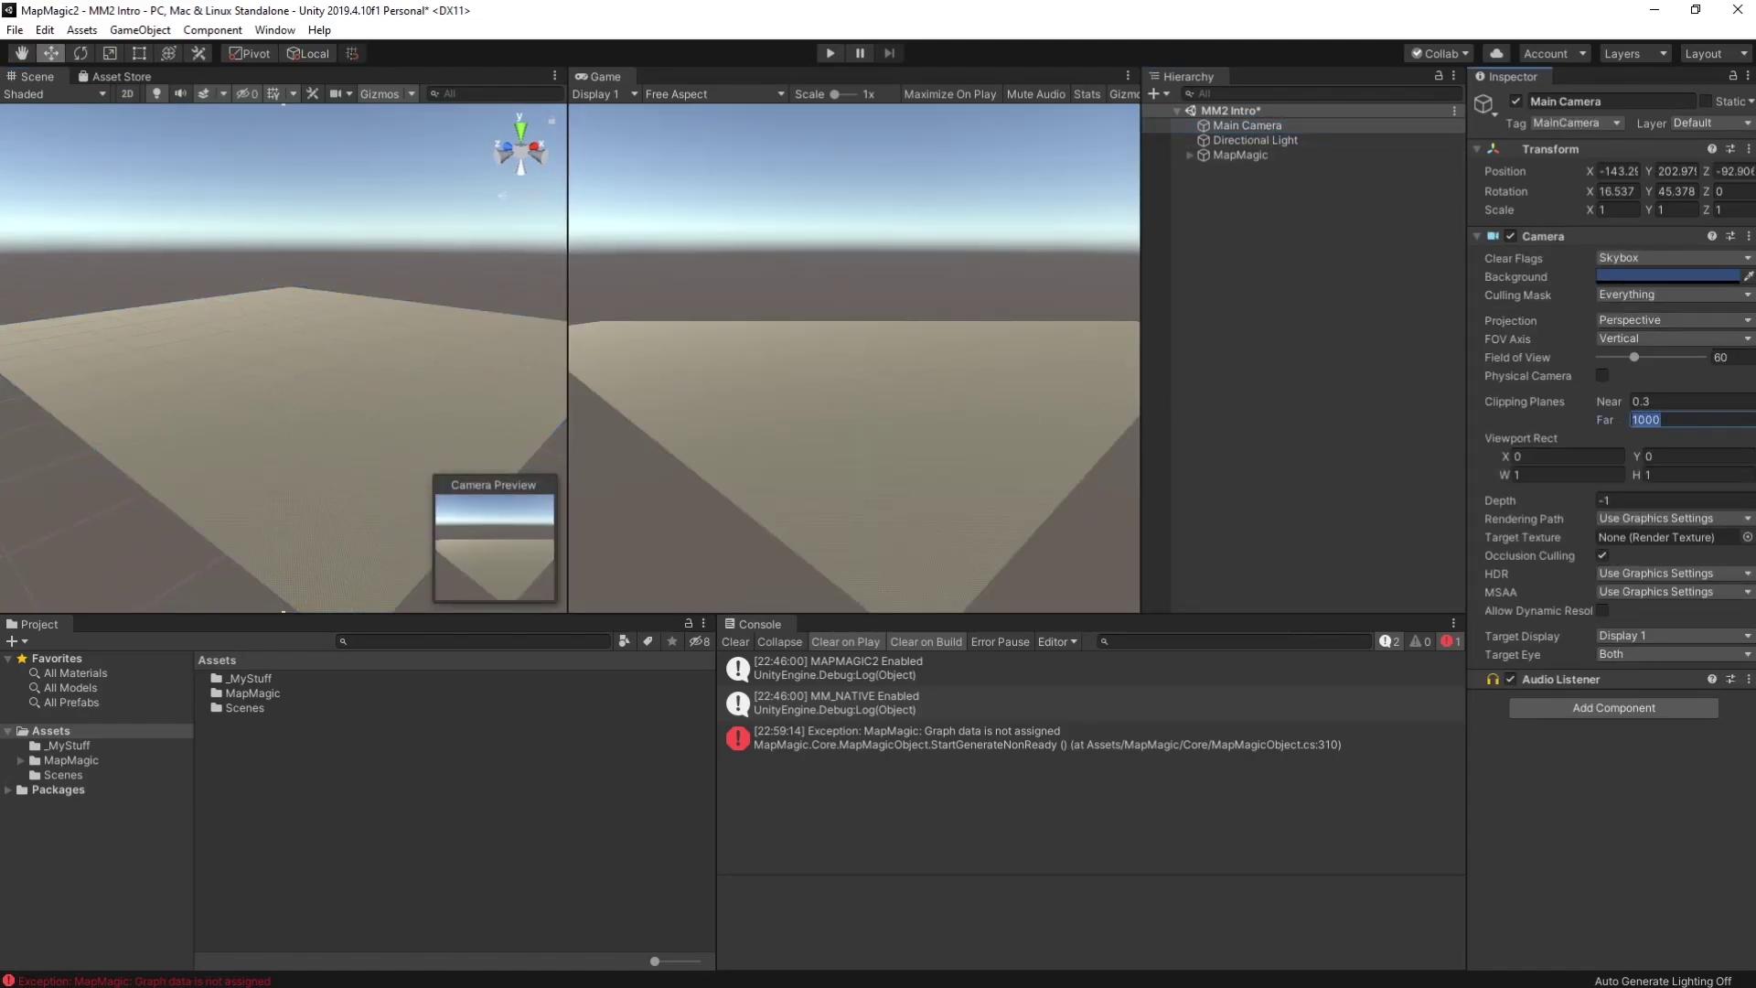
click(1240, 155)
double_click(1583, 263)
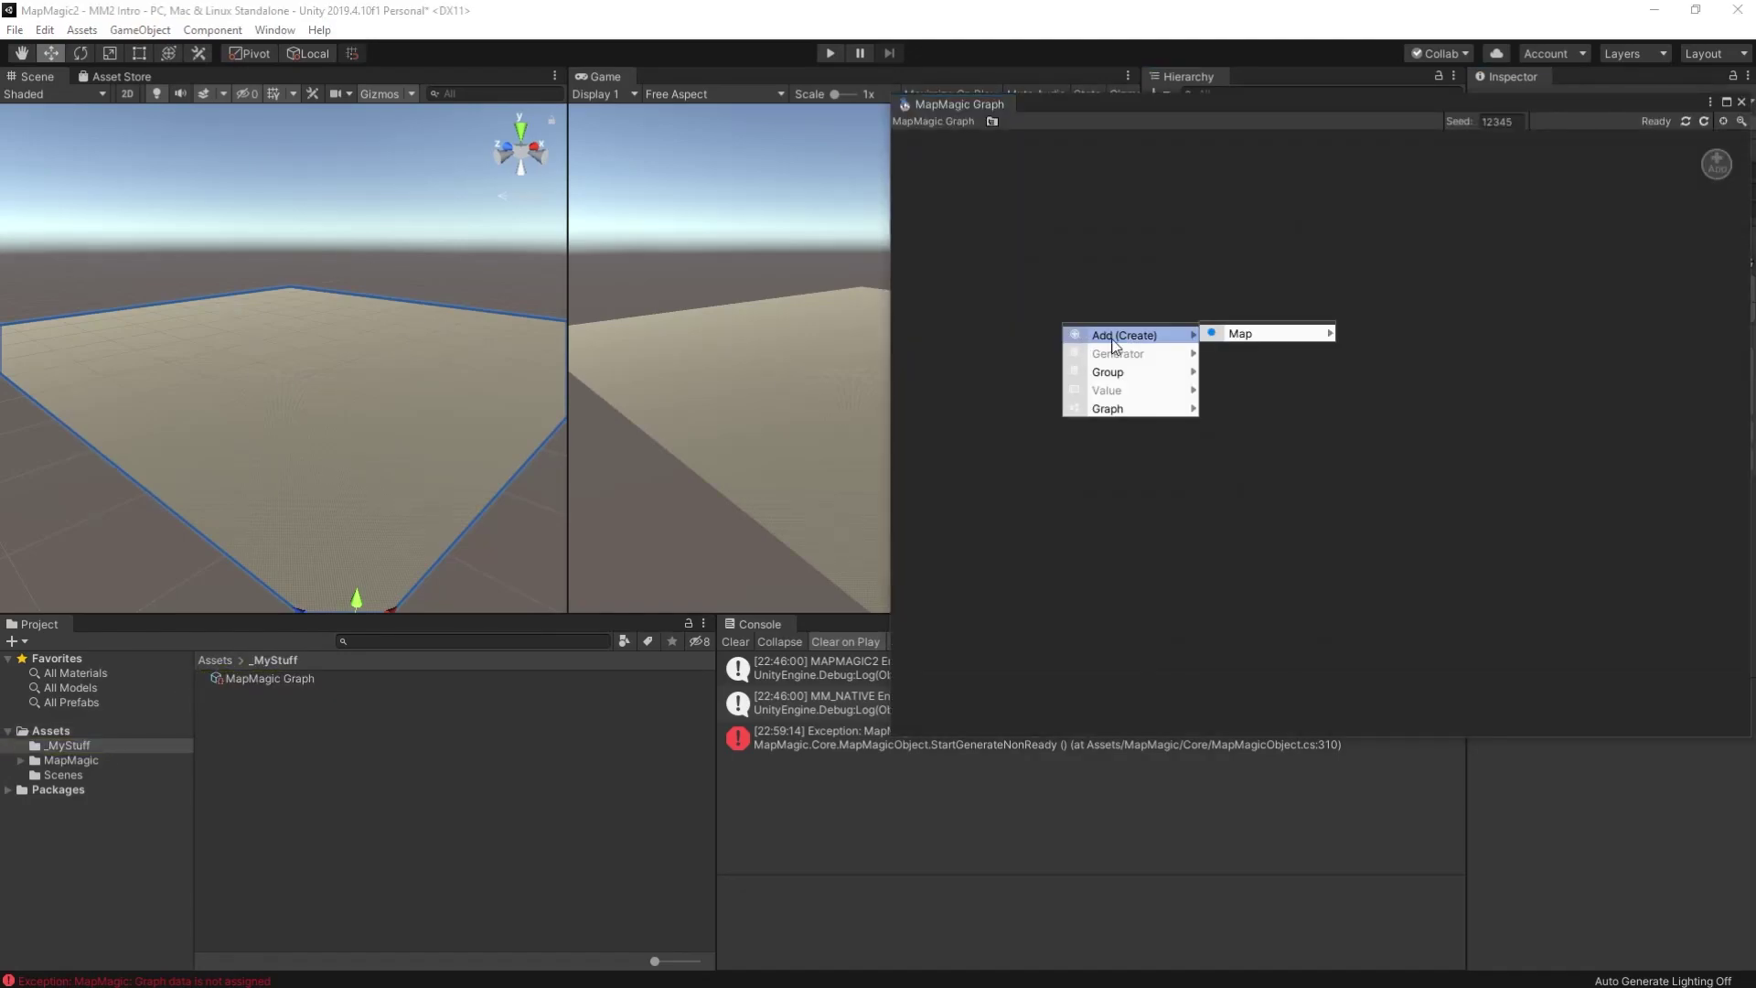
Connect a Noise node to a Height output and raise the noise Size to 390.
mouse_move(1264, 327)
mouse_move(1372, 334)
click(1544, 355)
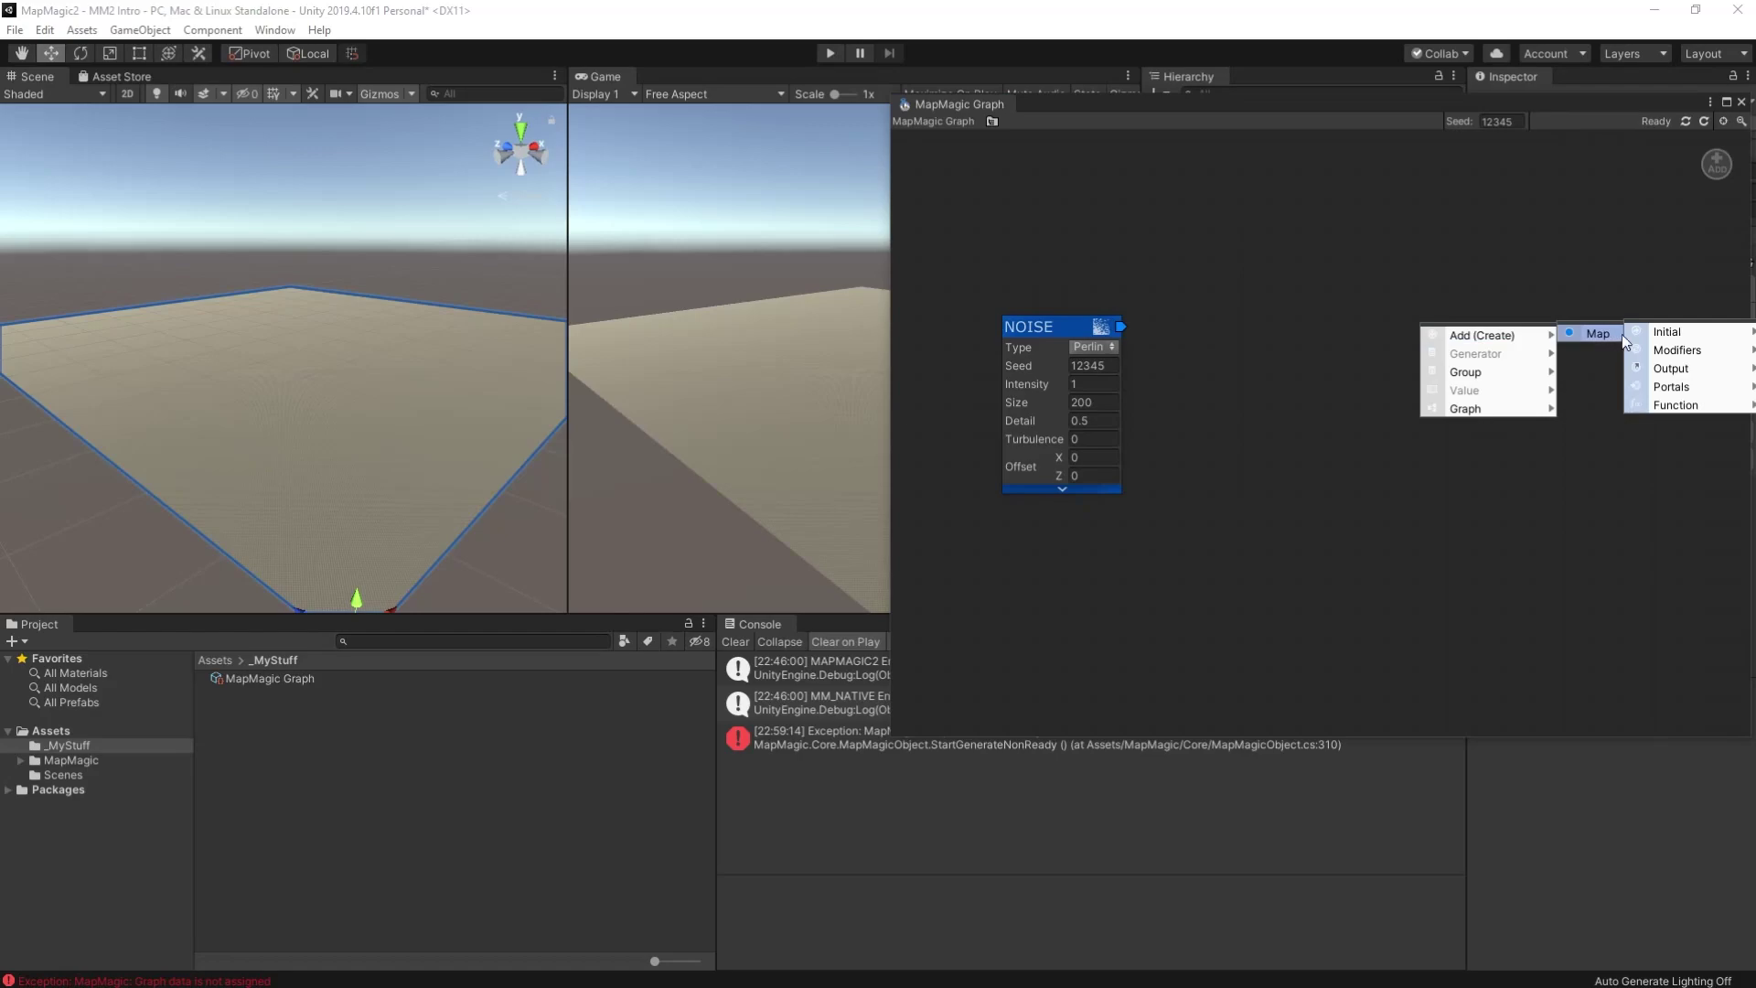
click(1679, 375)
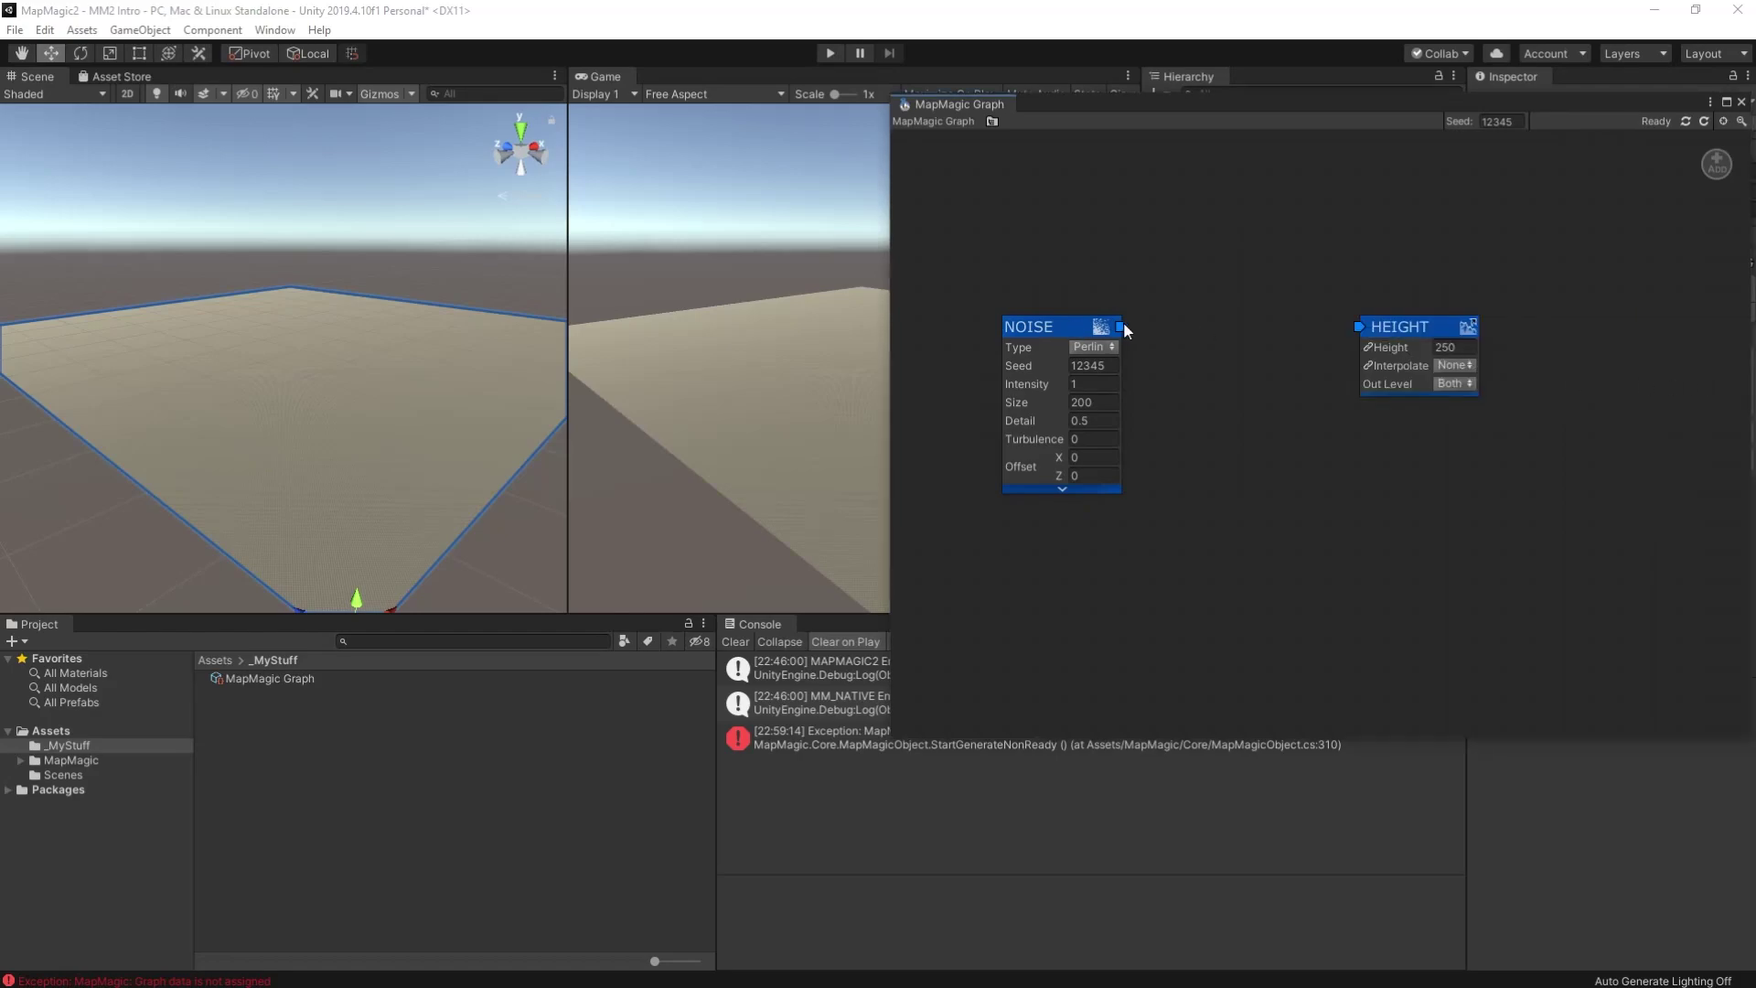
drag(1121, 327, 1359, 327)
drag(1237, 117, 1488, 46)
alt+drag(291, 448, 172, 480)
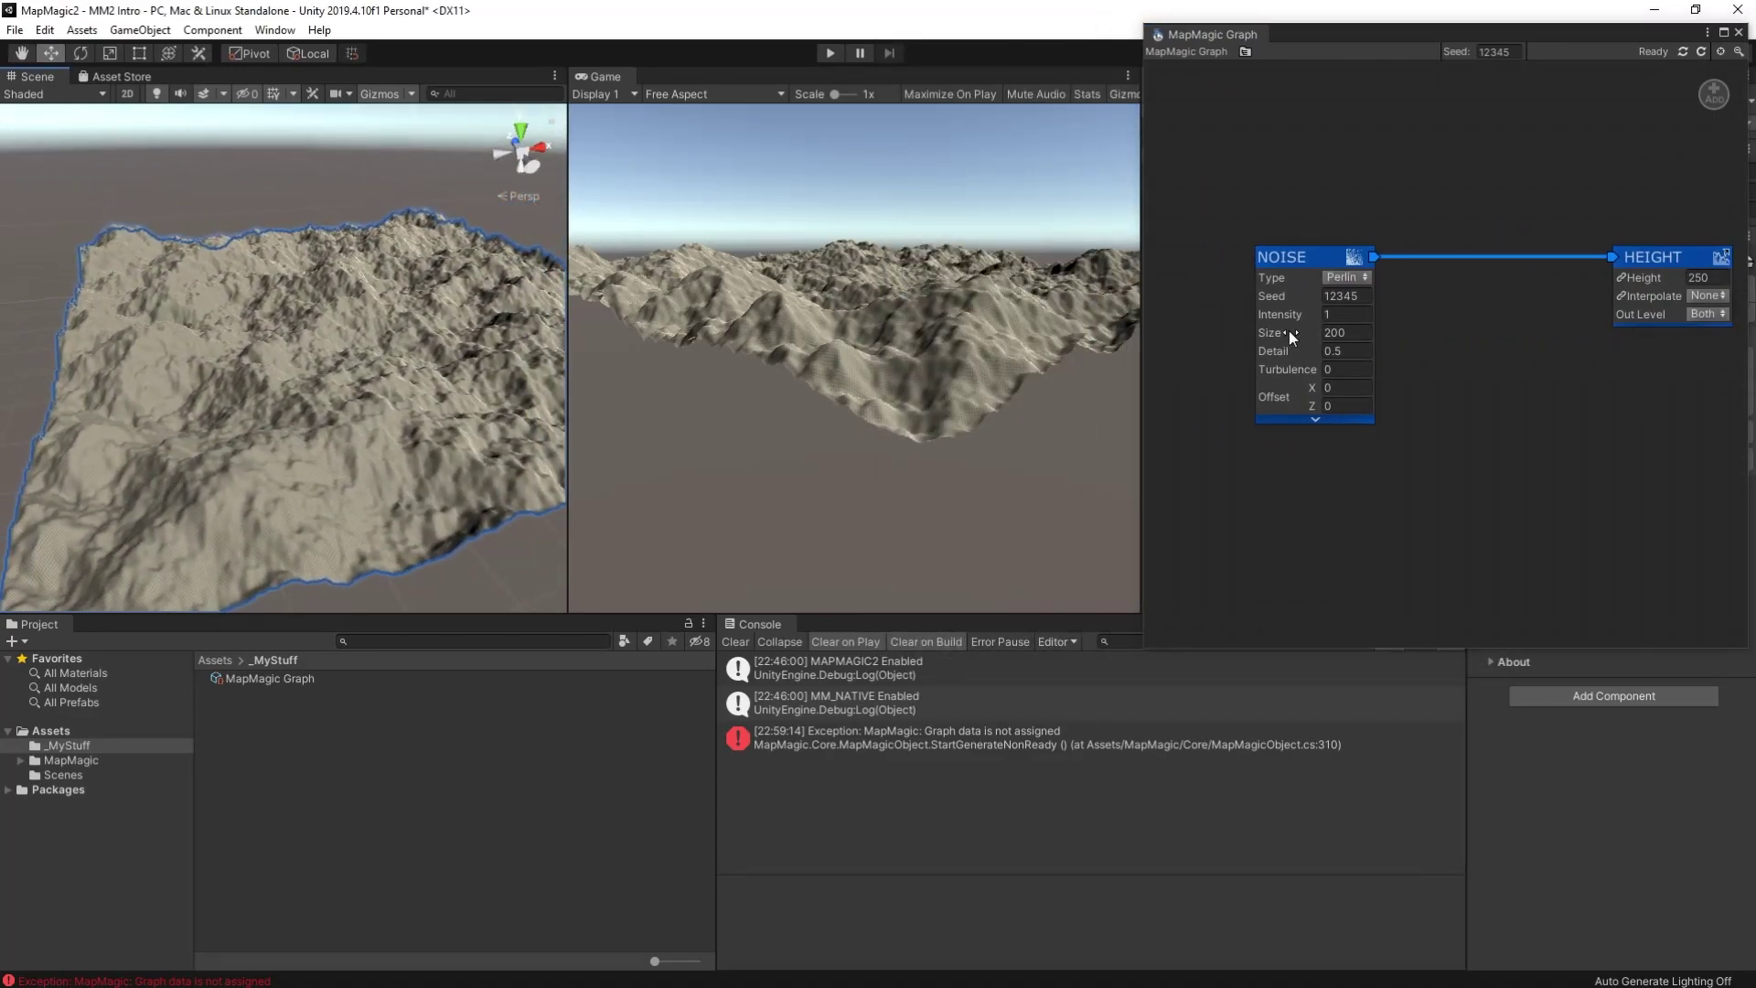
drag(1291, 331, 384, 329)
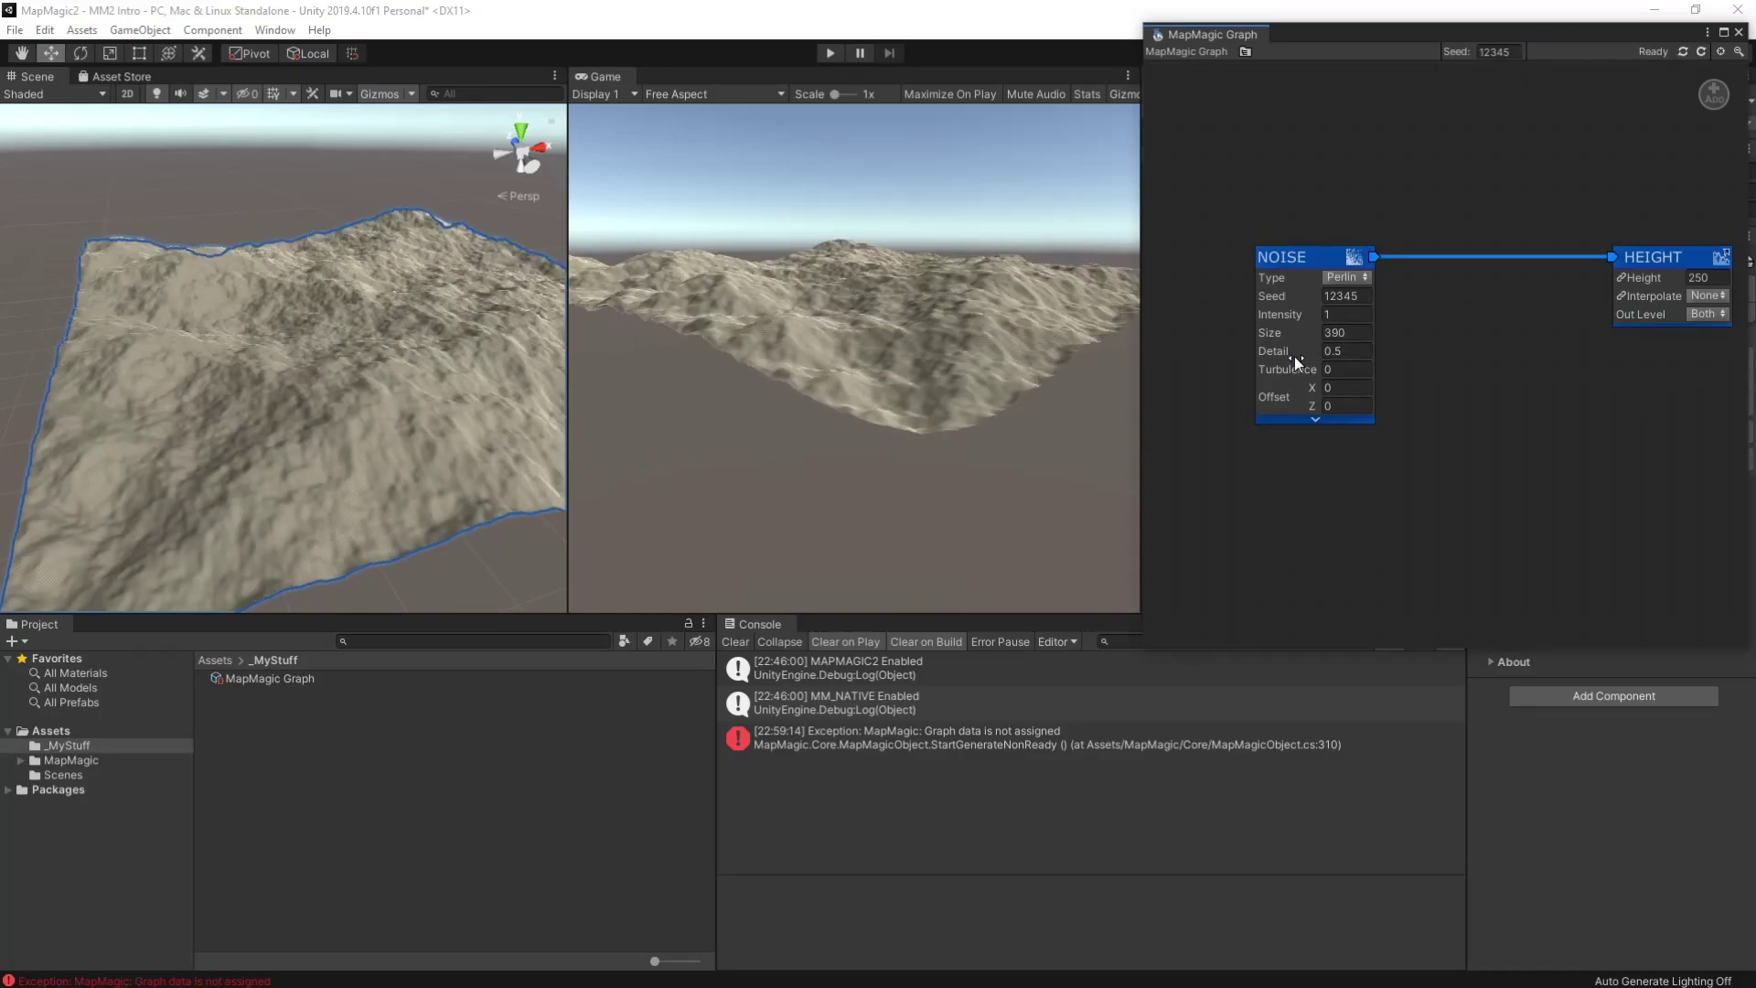
Add a Voronoi node and insert a Blend between Noise and Height, with Voronoi on the Add layer.
right_click(1264, 464)
click(1669, 510)
right_click(1493, 257)
mouse_move(1541, 278)
click(1667, 264)
drag(1281, 257, 1293, 409)
drag(1280, 168, 1452, 382)
drag(1267, 298, 1427, 340)
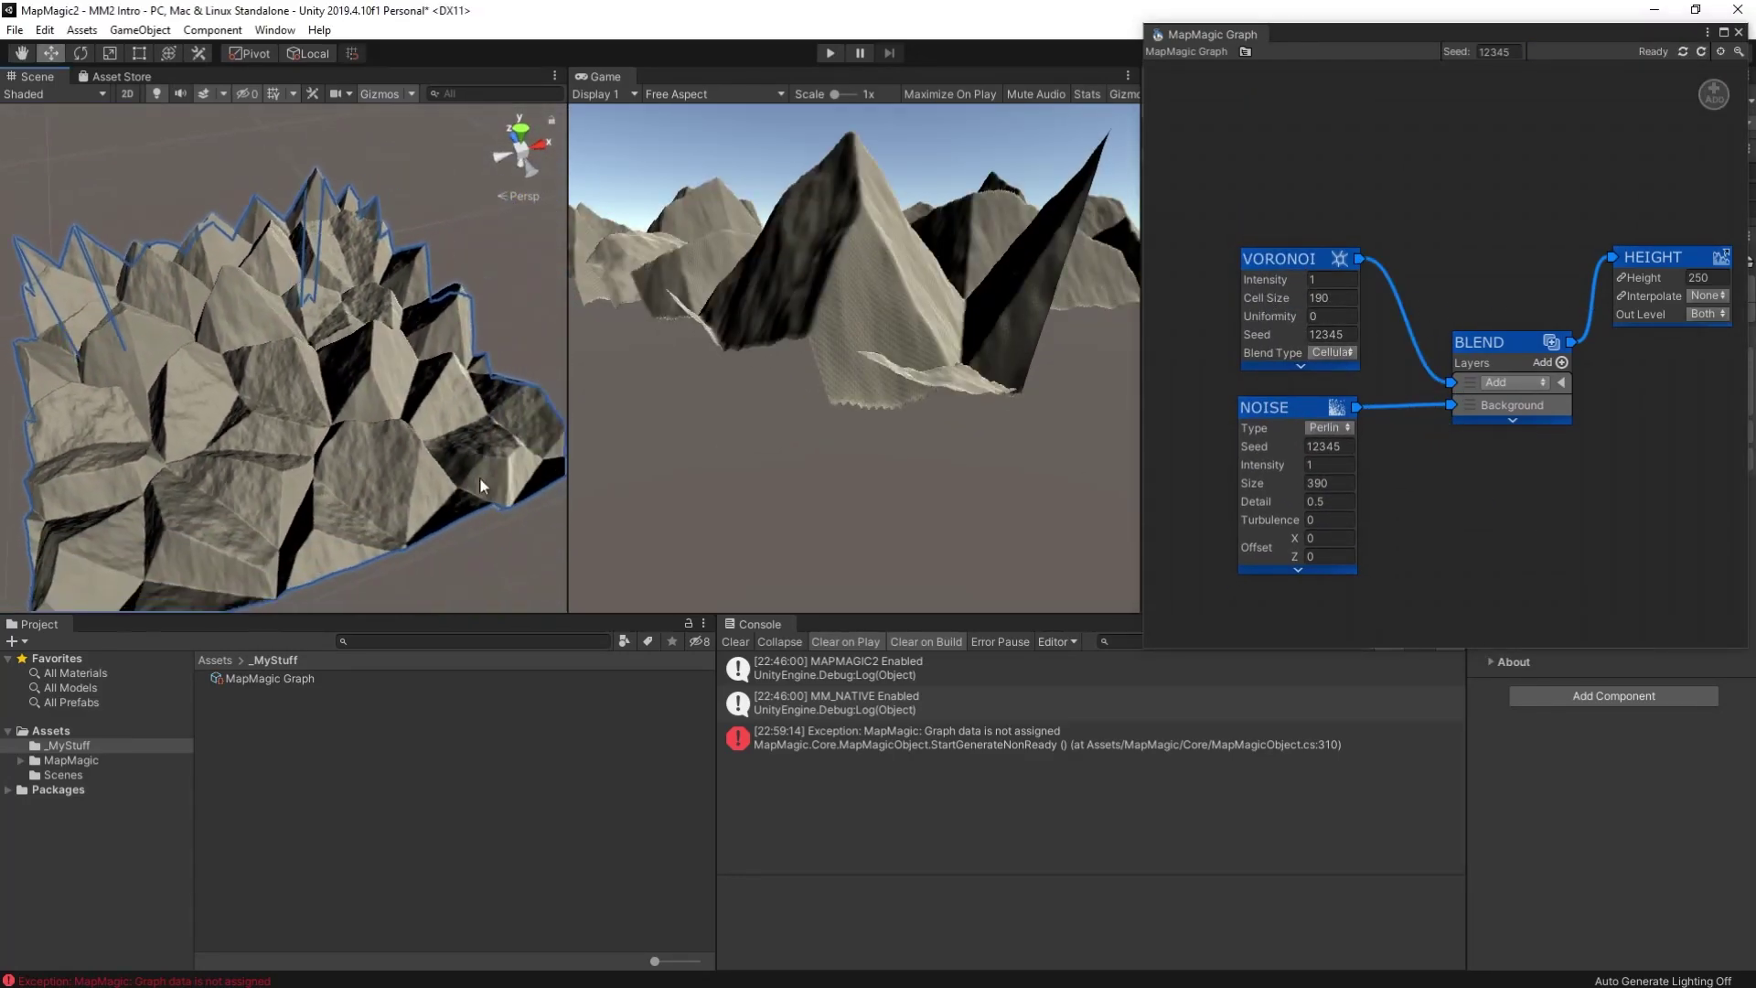
Set Voronoi Uniformity 0.08 and Closest blend type, plus Noise Size 172 and Detail 0.31.
drag(1272, 315, 1374, 315)
click(1332, 353)
click(1375, 412)
click(1332, 352)
click(1357, 392)
drag(1252, 483, 1138, 490)
drag(1258, 485, 1217, 502)
right_drag(484, 458, 732, 439)
drag(1479, 341, 1438, 350)
Create a group named Heightmap that encloses all the heightmap nodes.
drag(1653, 257, 1677, 255)
right_click(1582, 316)
click(1691, 357)
drag(1622, 325, 1233, 220)
text(Heightmap)
drag(1276, 283, 1746, 591)
middle_drag(1472, 243, 1442, 207)
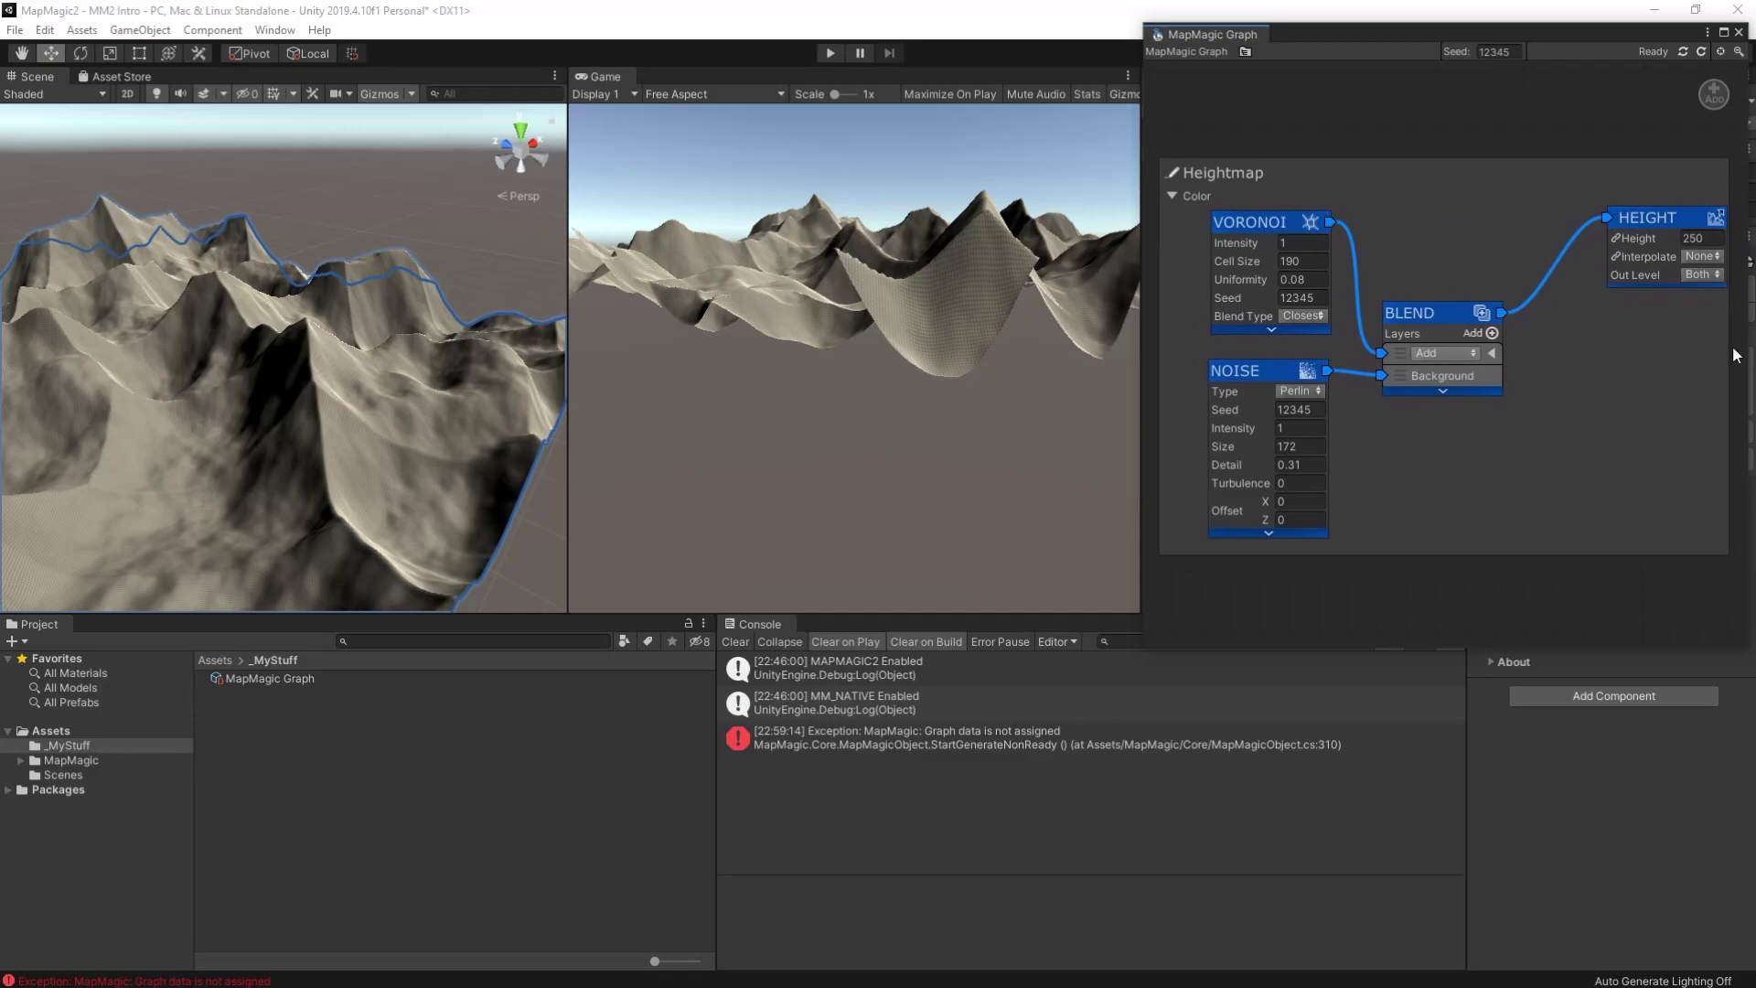
Insert a Curve node between Blend and Height and shape its upper and lower control points.
right_click(1550, 266)
click(1700, 307)
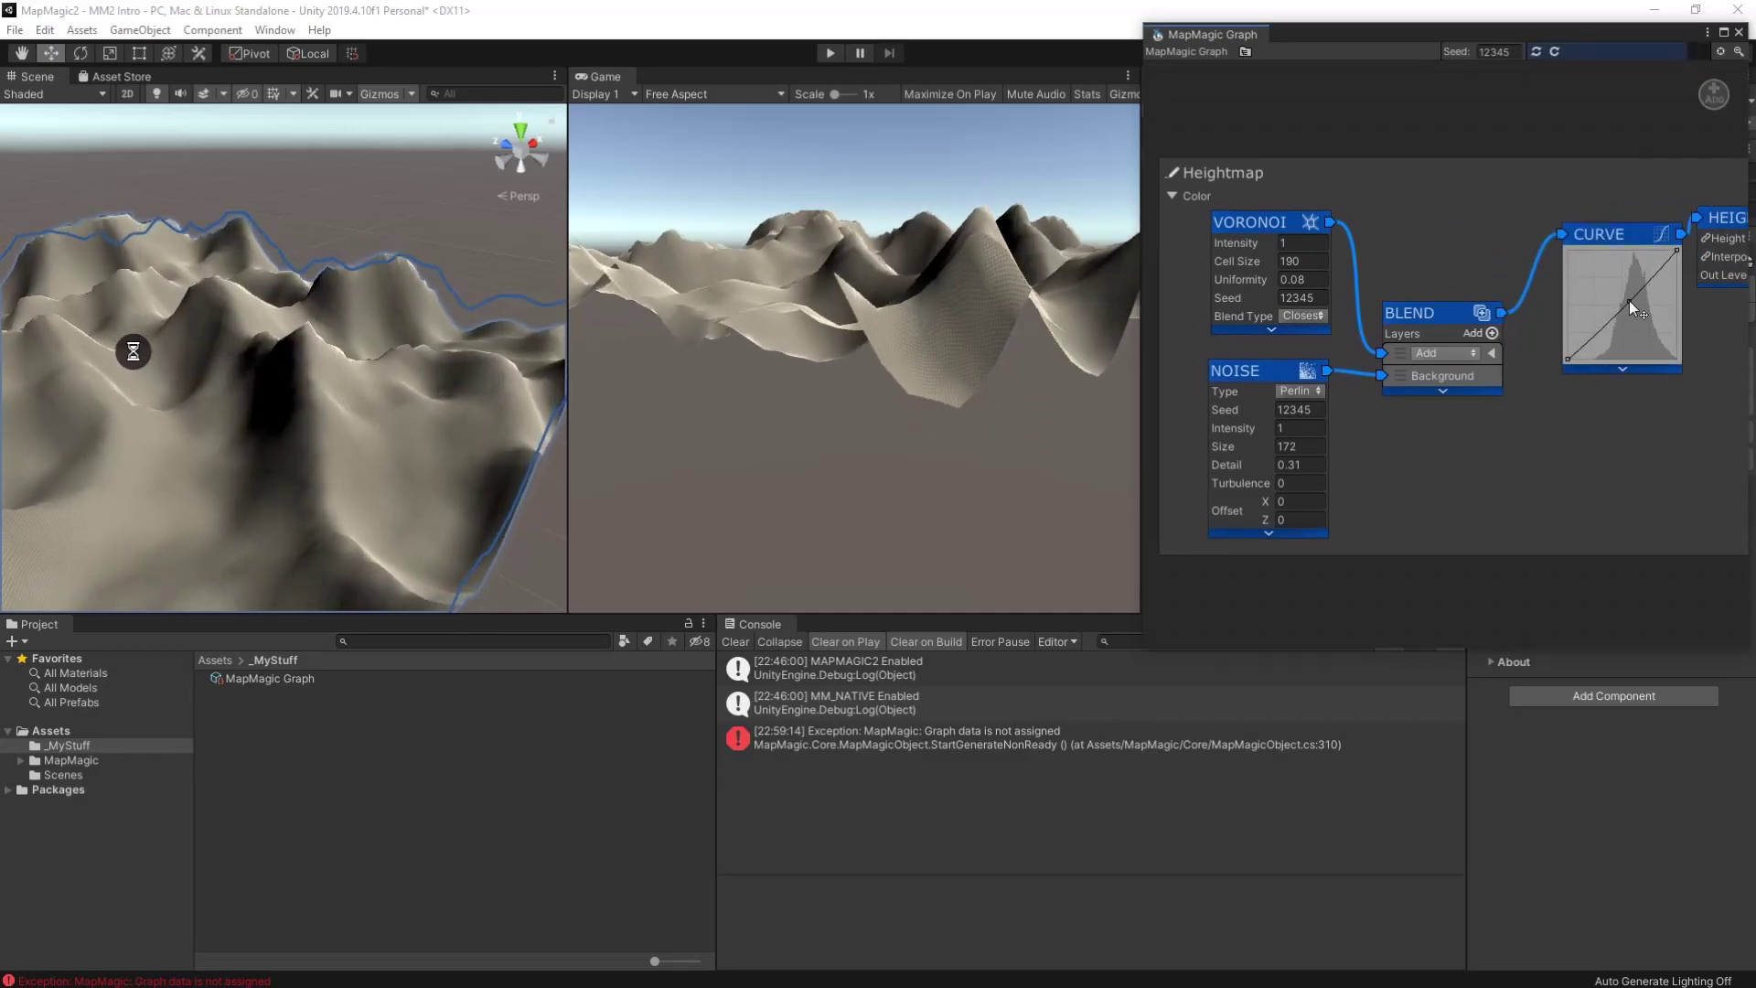
mouse_move(1655, 273)
mouse_down()
mouse_move(1610, 294)
mouse_move(1678, 250)
mouse_up()
click(1612, 305)
drag(1635, 280, 1649, 266)
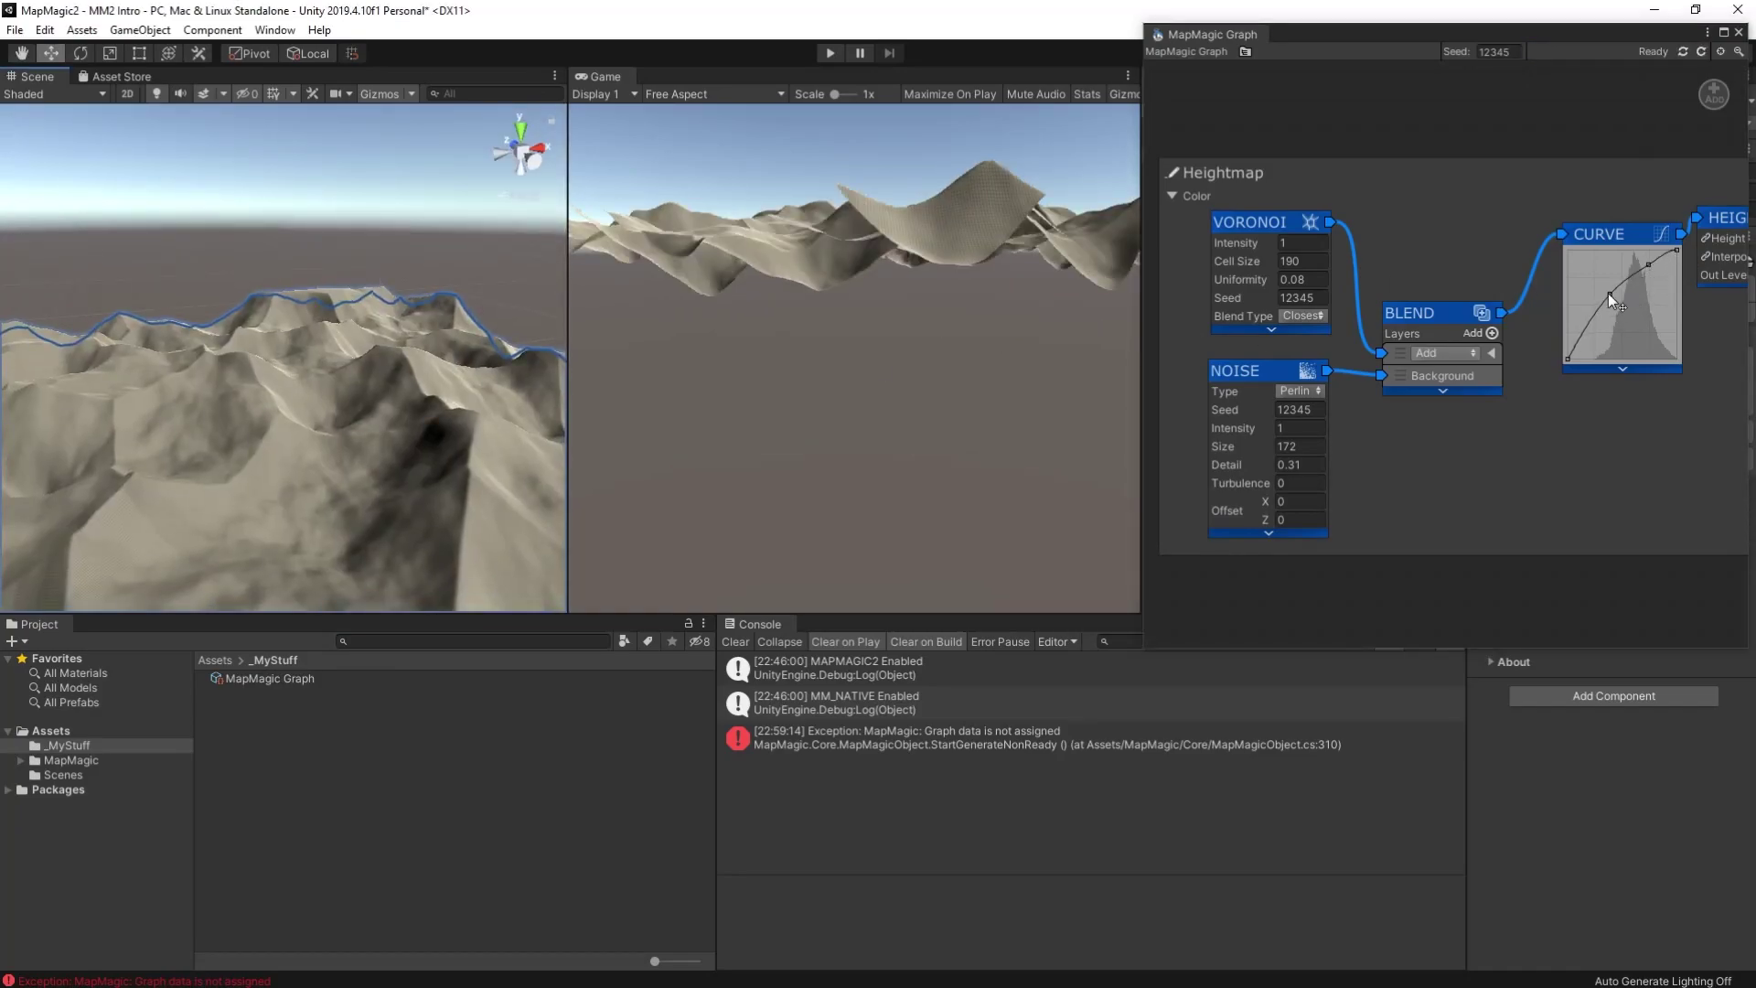
drag(1608, 293, 1595, 305)
Enlarge the graph window and insert a Blur node after the Curve.
drag(1216, 34, 699, 14)
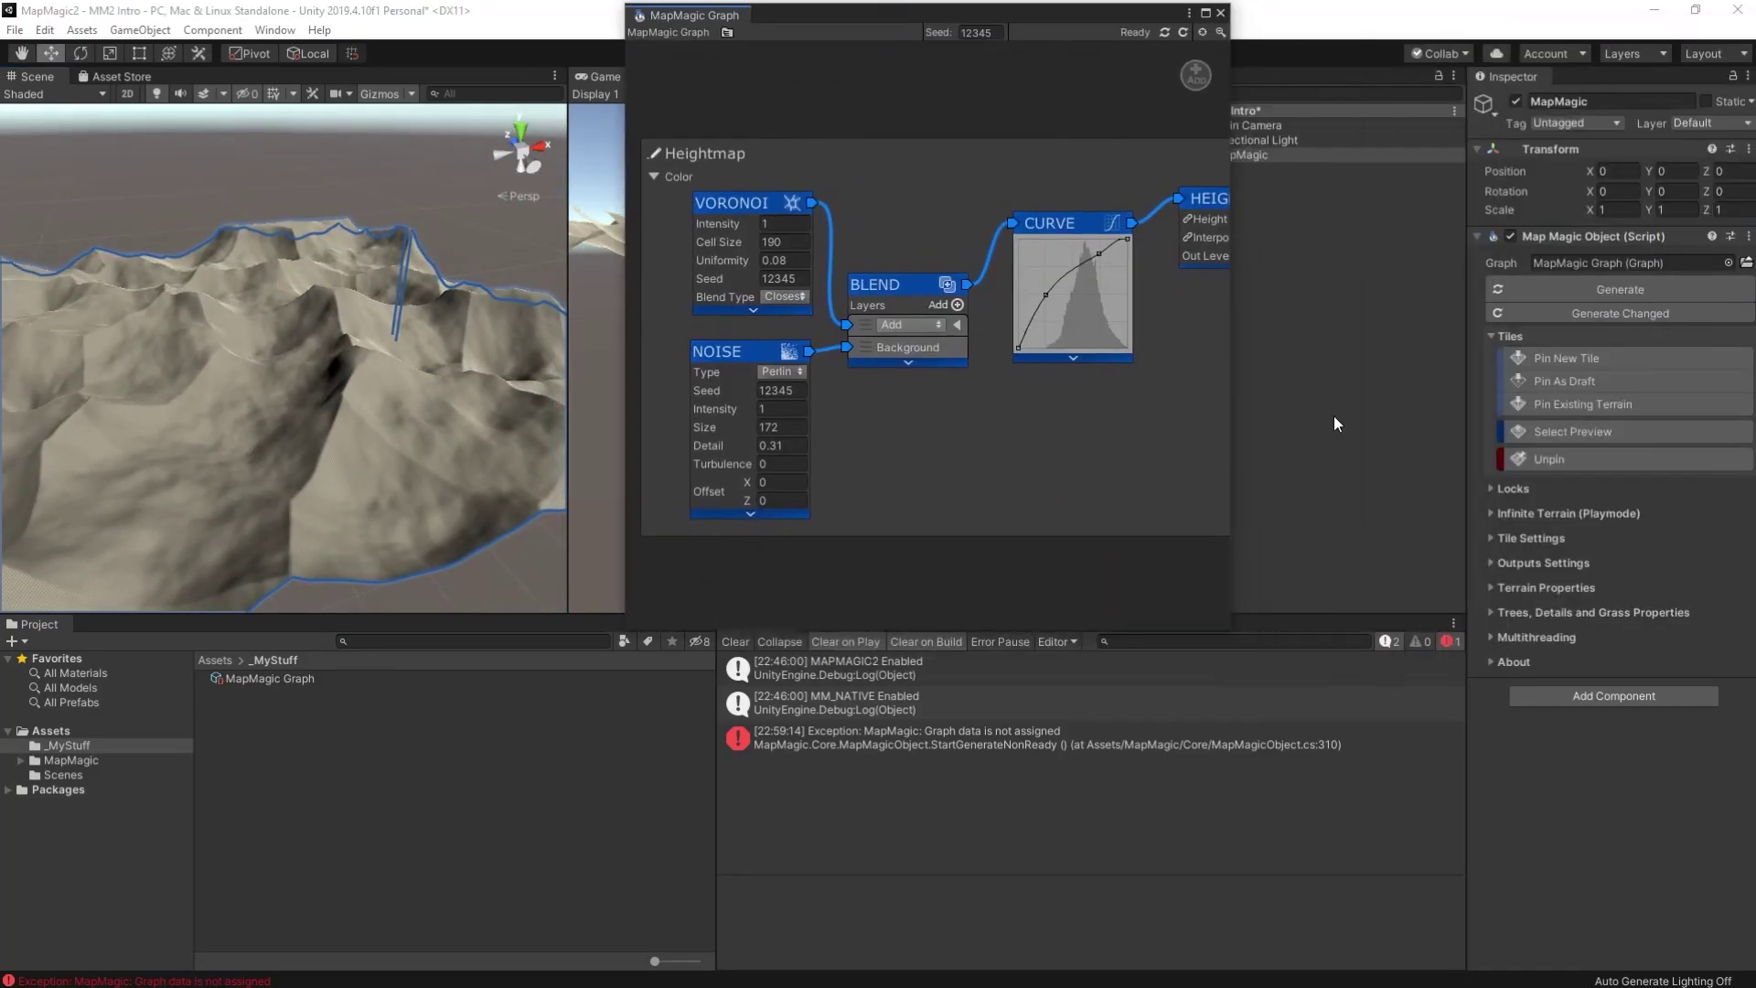
drag(1230, 627, 1669, 714)
drag(1207, 195, 1521, 193)
right_click(1288, 210)
click(1477, 237)
drag(1294, 212, 1300, 215)
alt+drag(266, 366, 292, 375)
Refine the curve points, try a Blur amount of 2.1, then delete the Blur node.
mouse_move(1099, 253)
mouse_down()
mouse_move(1131, 258)
mouse_move(1094, 240)
mouse_up()
click(1069, 261)
drag(1255, 256, 1227, 261)
alt+drag(394, 384, 318, 410)
drag(1045, 296, 1058, 322)
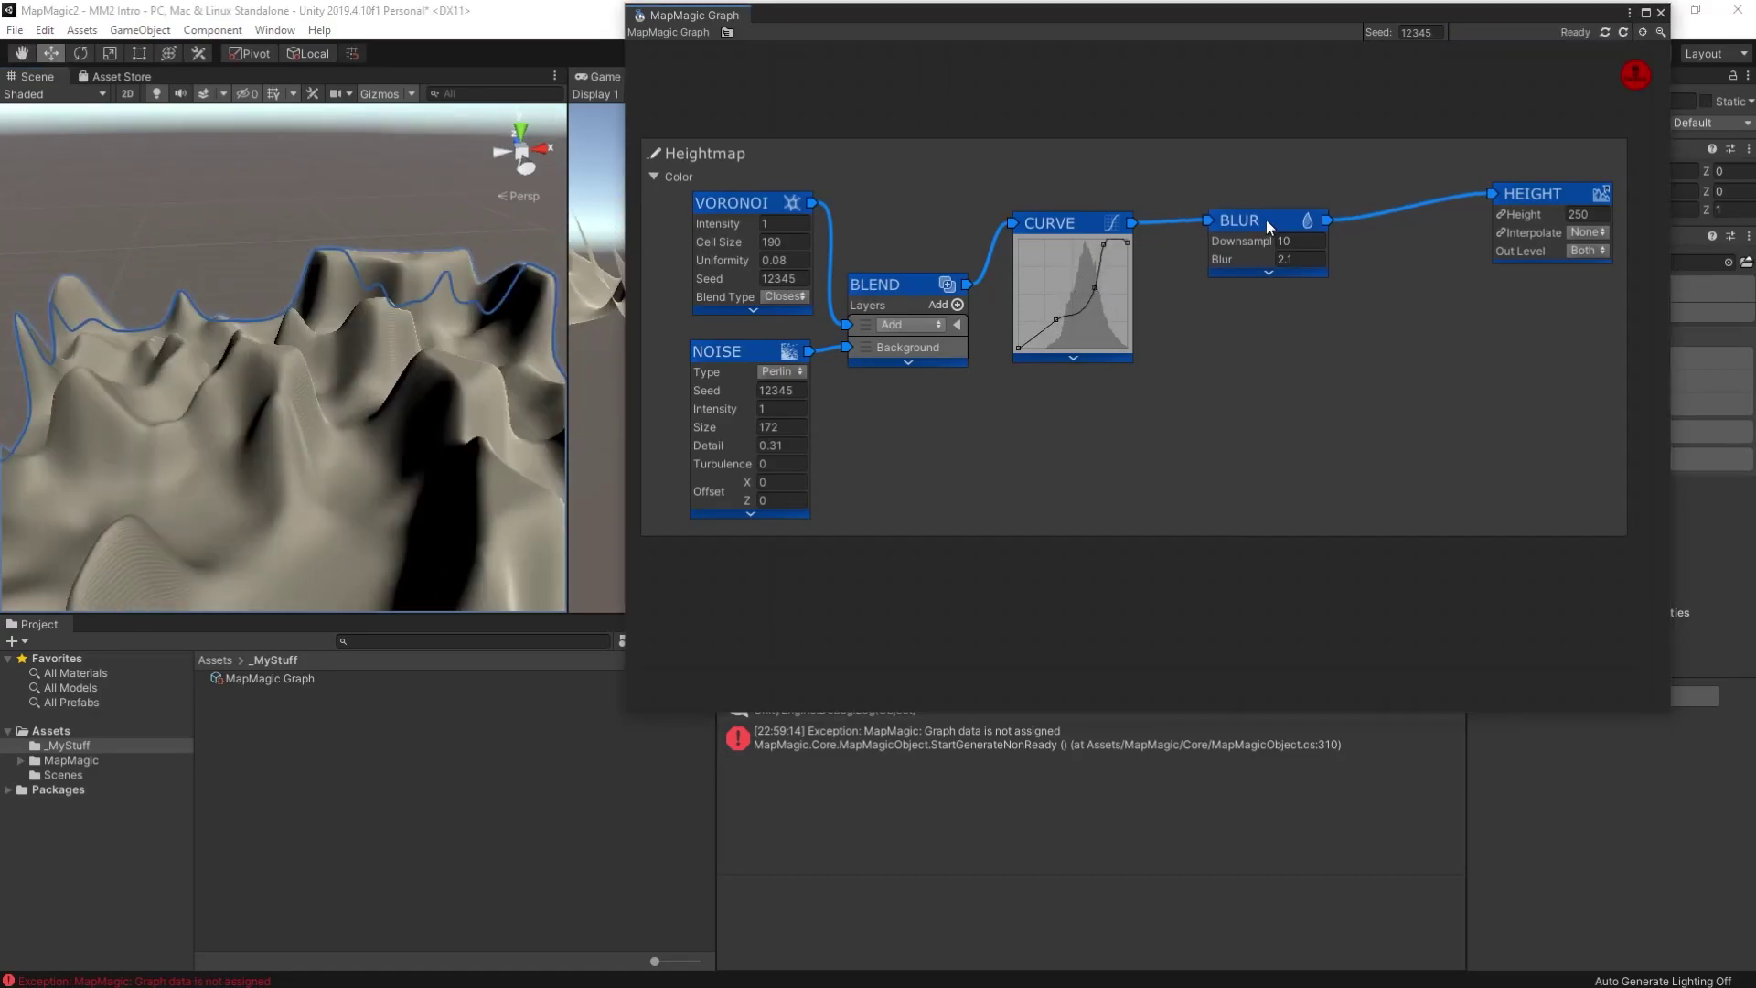
key(Delete)
Insert an Erosion node after the Curve, add a Blur before it, and set Sediment to 0.97.
right_click(1265, 218)
mouse_move(1335, 224)
click(1447, 313)
drag(1248, 235, 1579, 272)
right_drag(402, 368, 235, 293)
drag(1290, 216, 1392, 204)
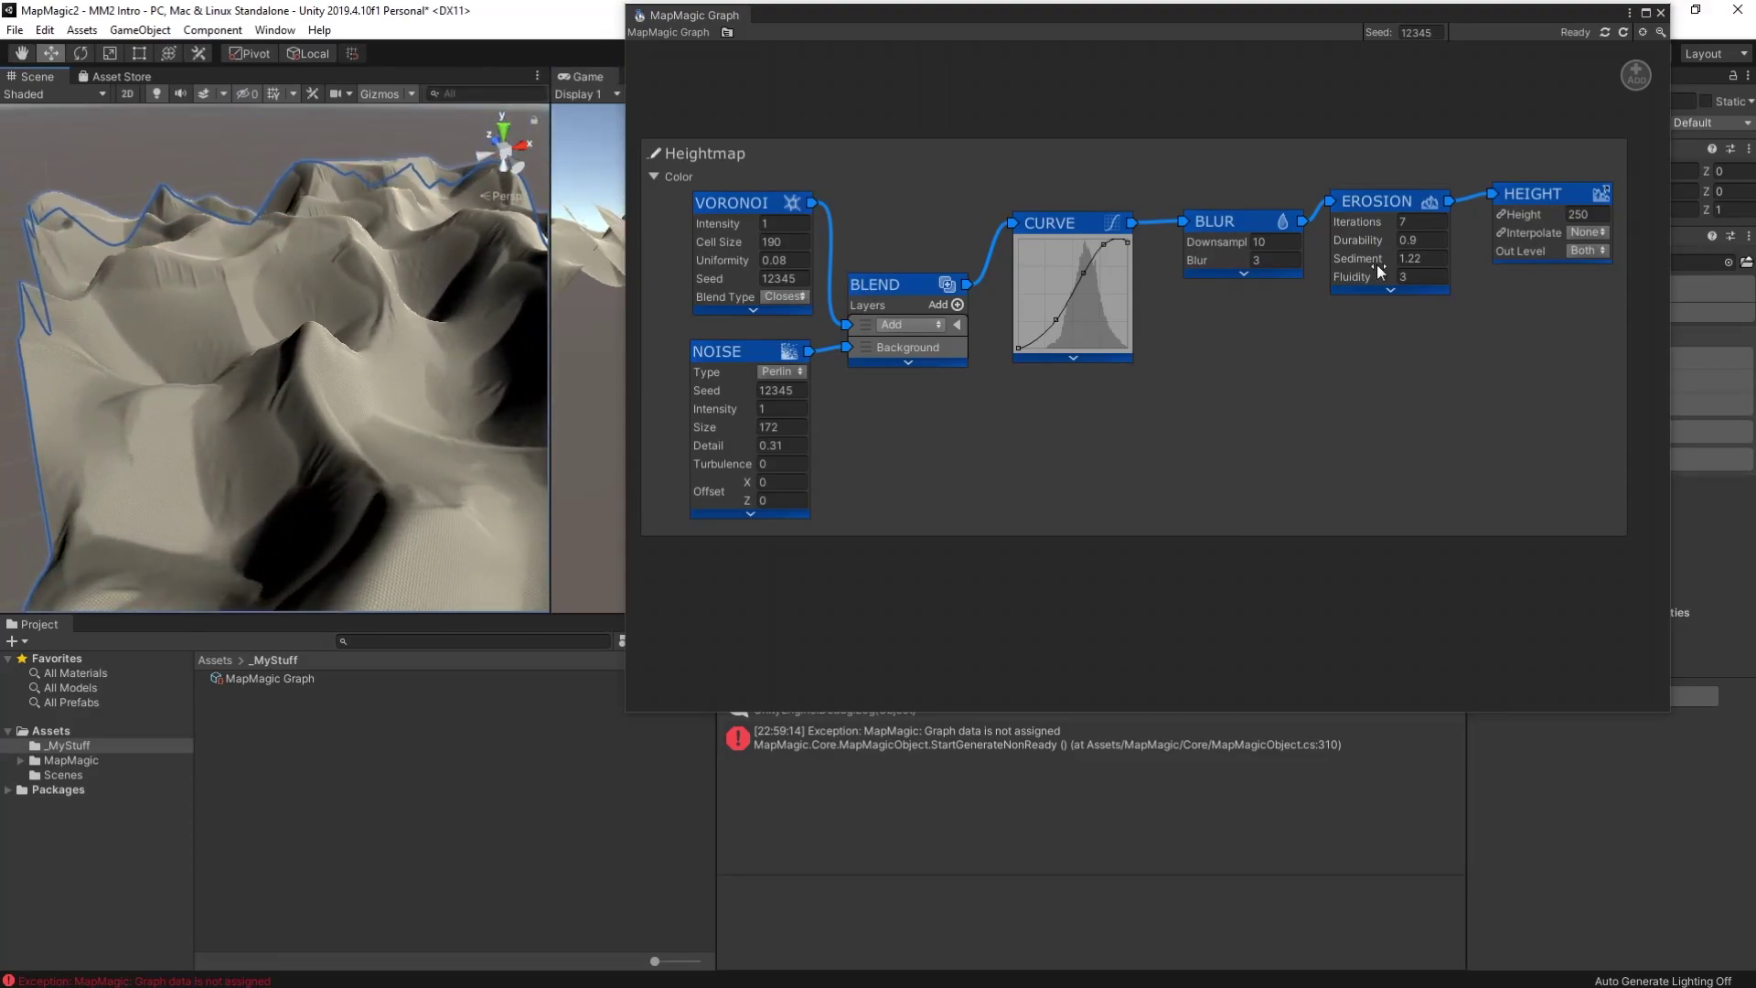
drag(1377, 267, 1226, 281)
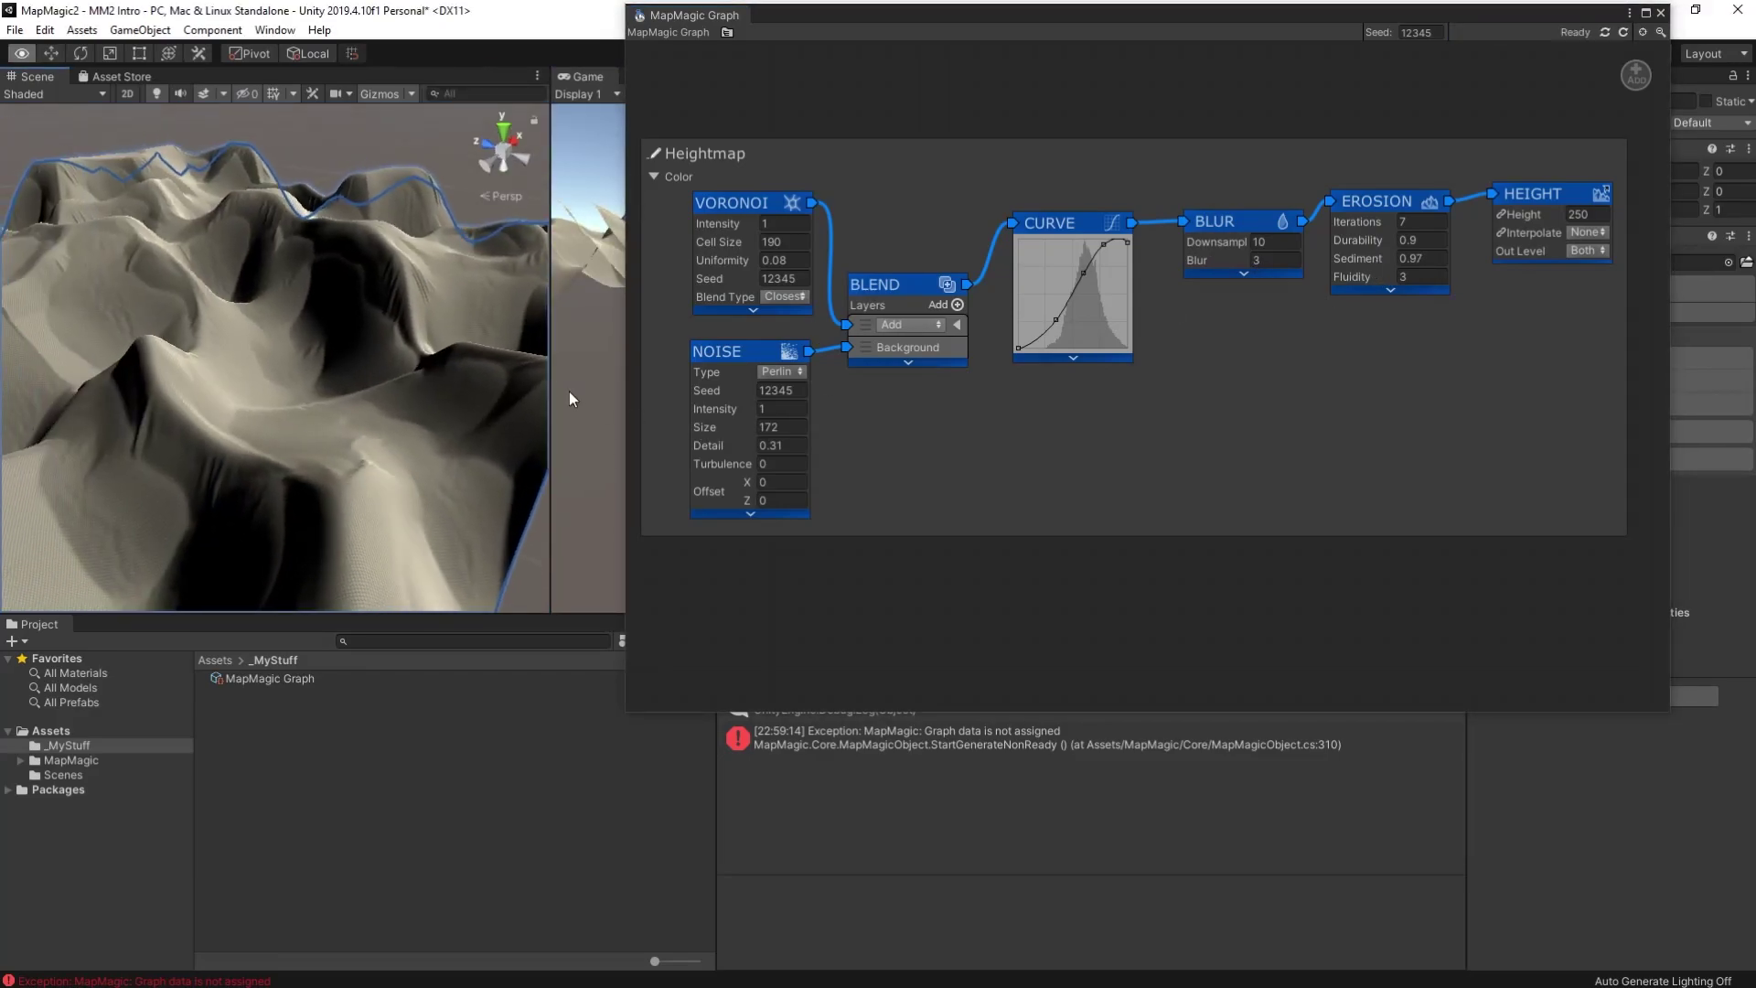
Switch the Blend layer to Multiply and the Voronoi blend type to Second Closest.
click(911, 325)
click(943, 410)
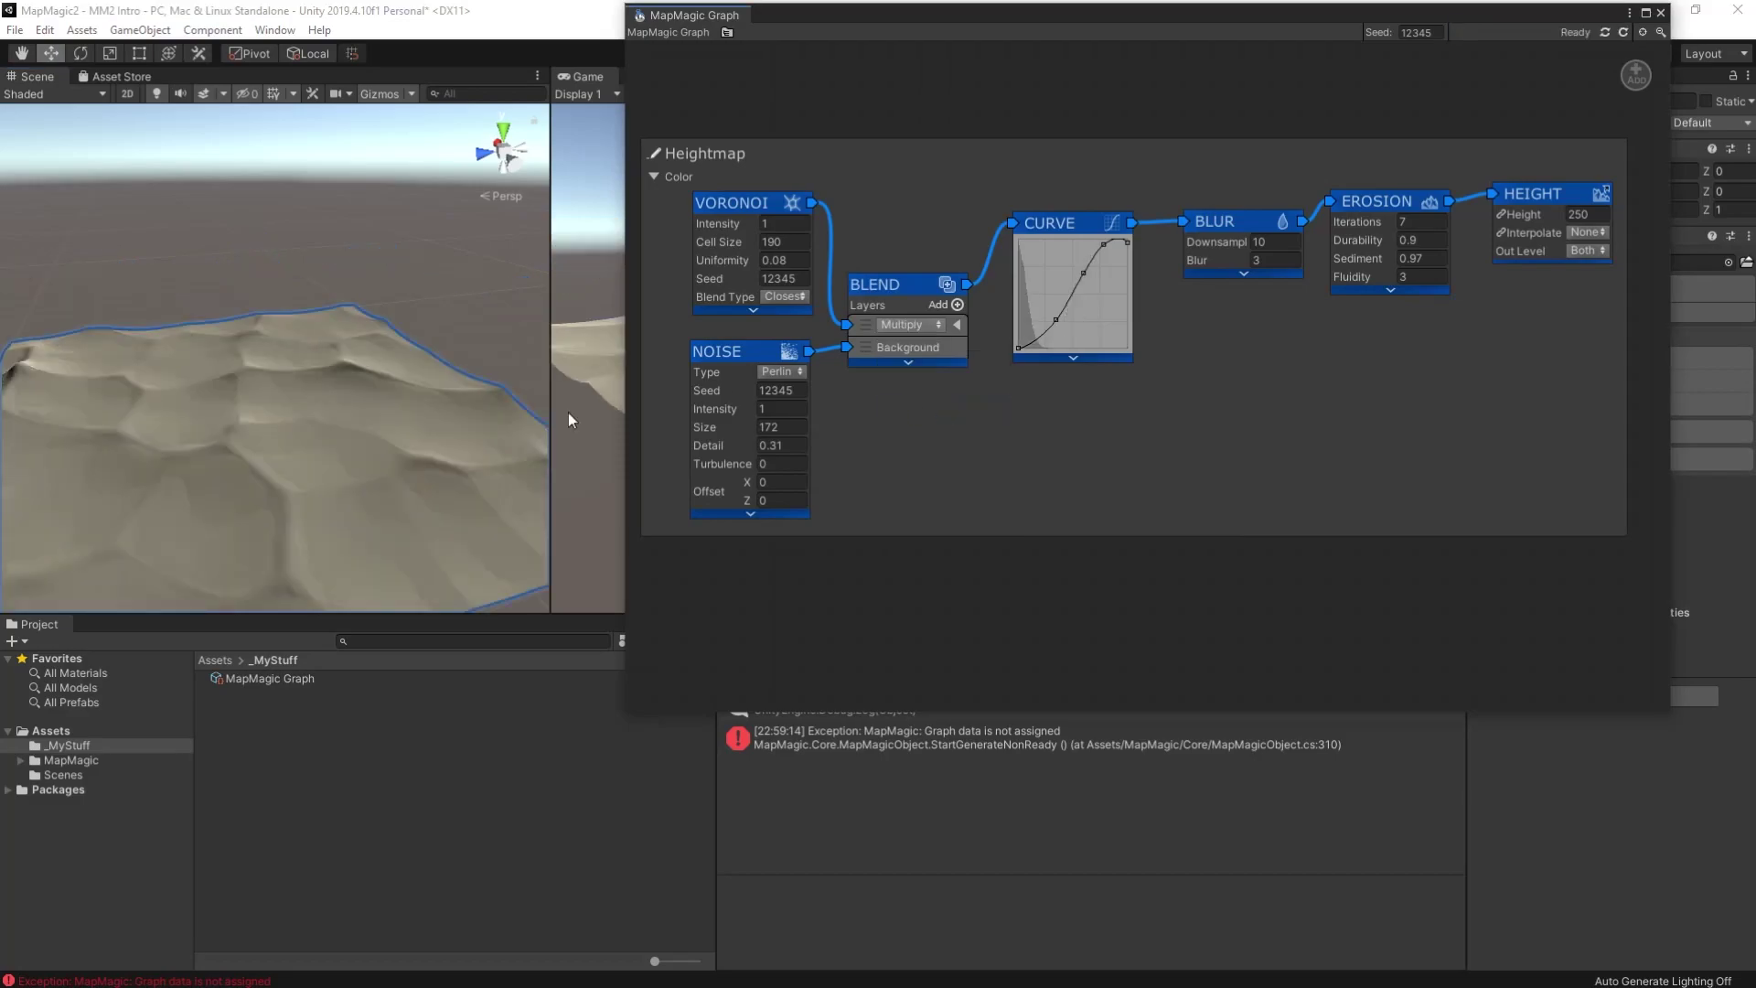
alt+drag(403, 494, 455, 510)
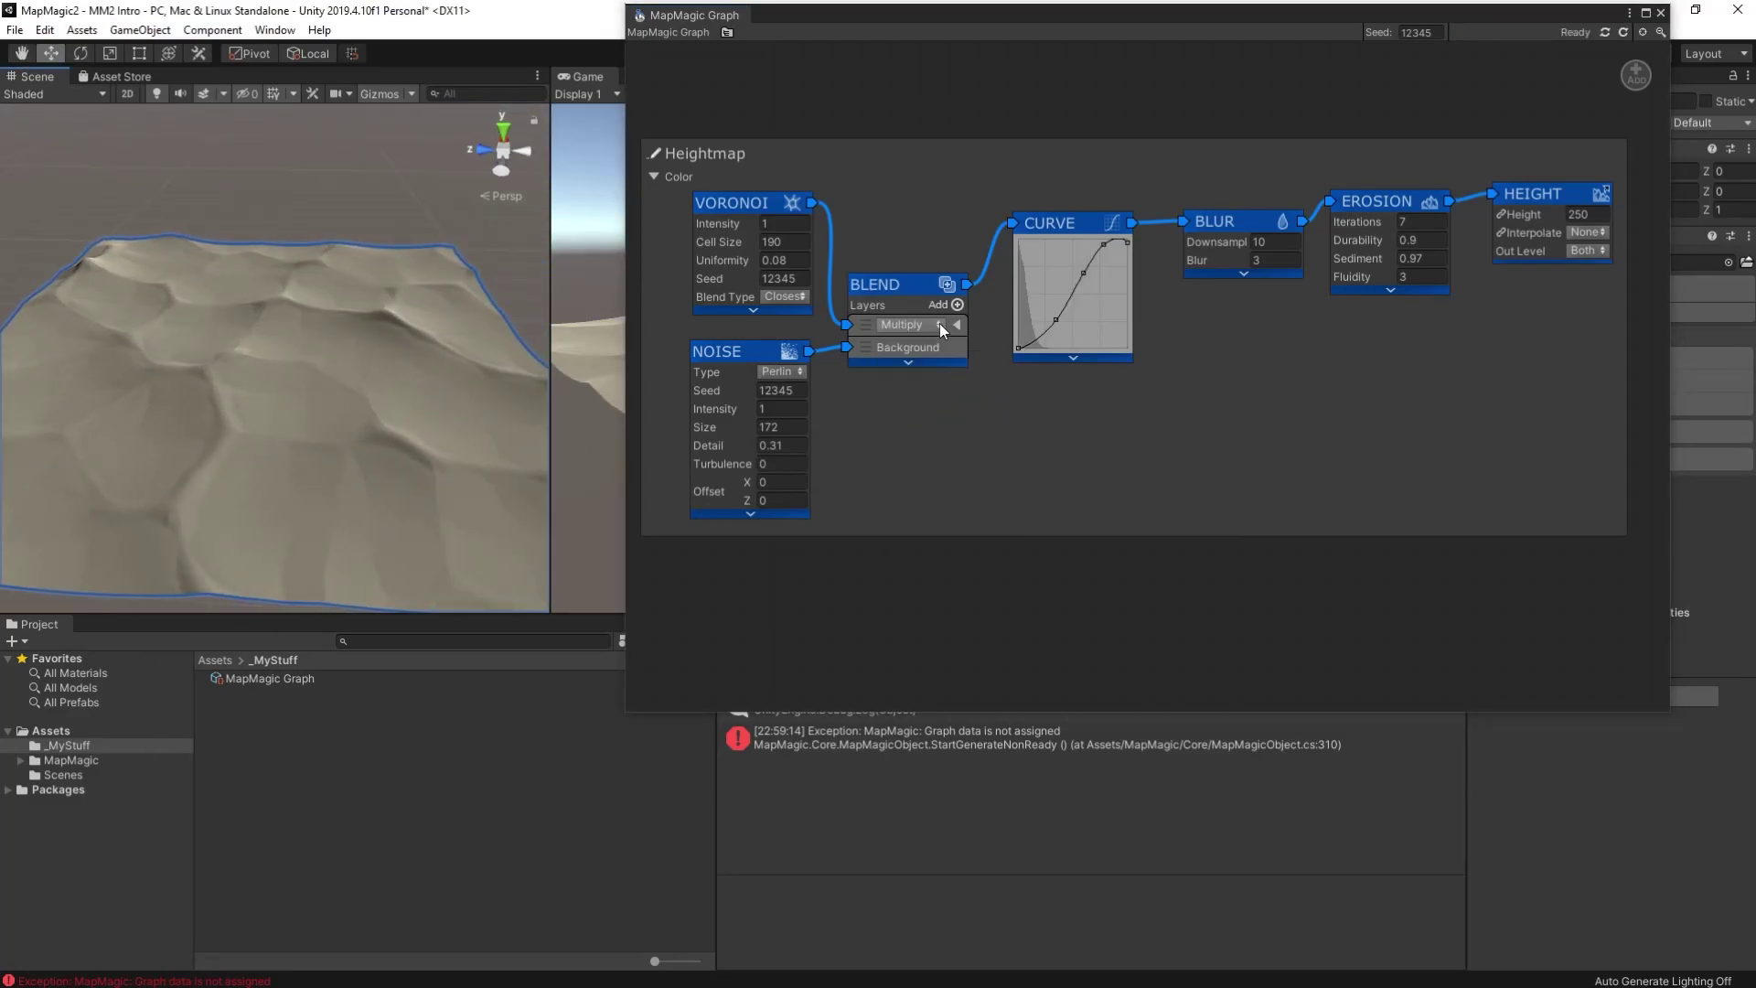
click(785, 296)
click(842, 357)
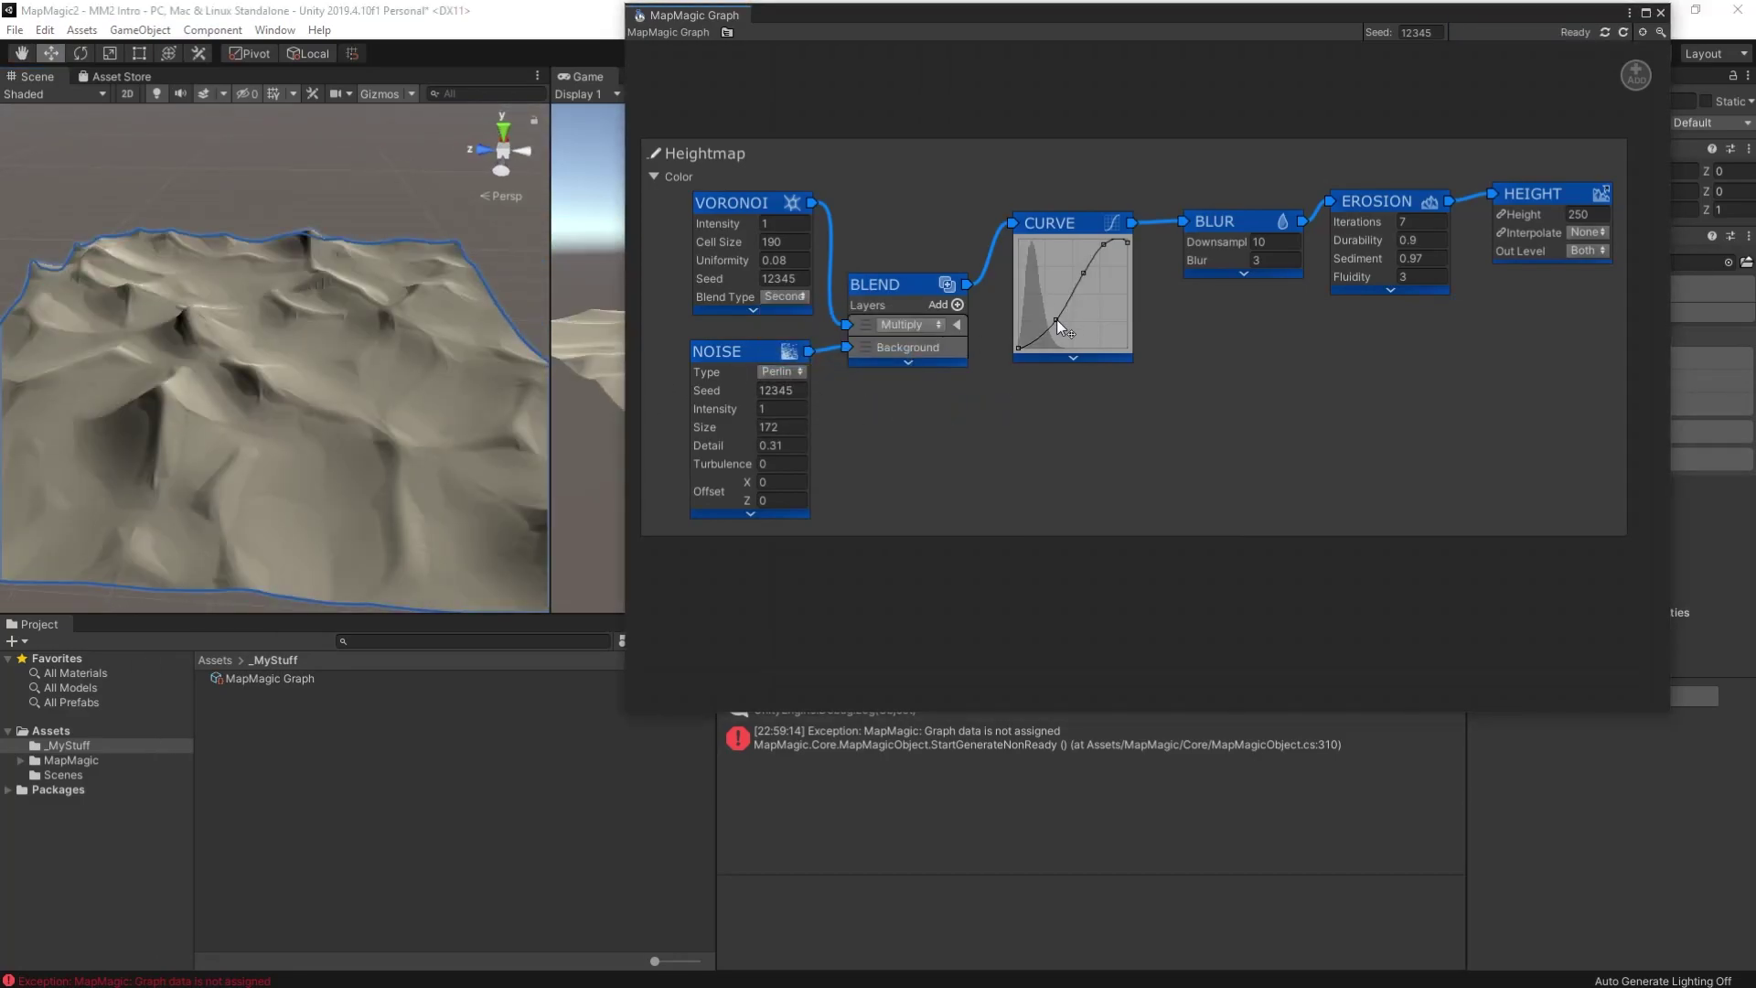
alt+drag(473, 409, 471, 320)
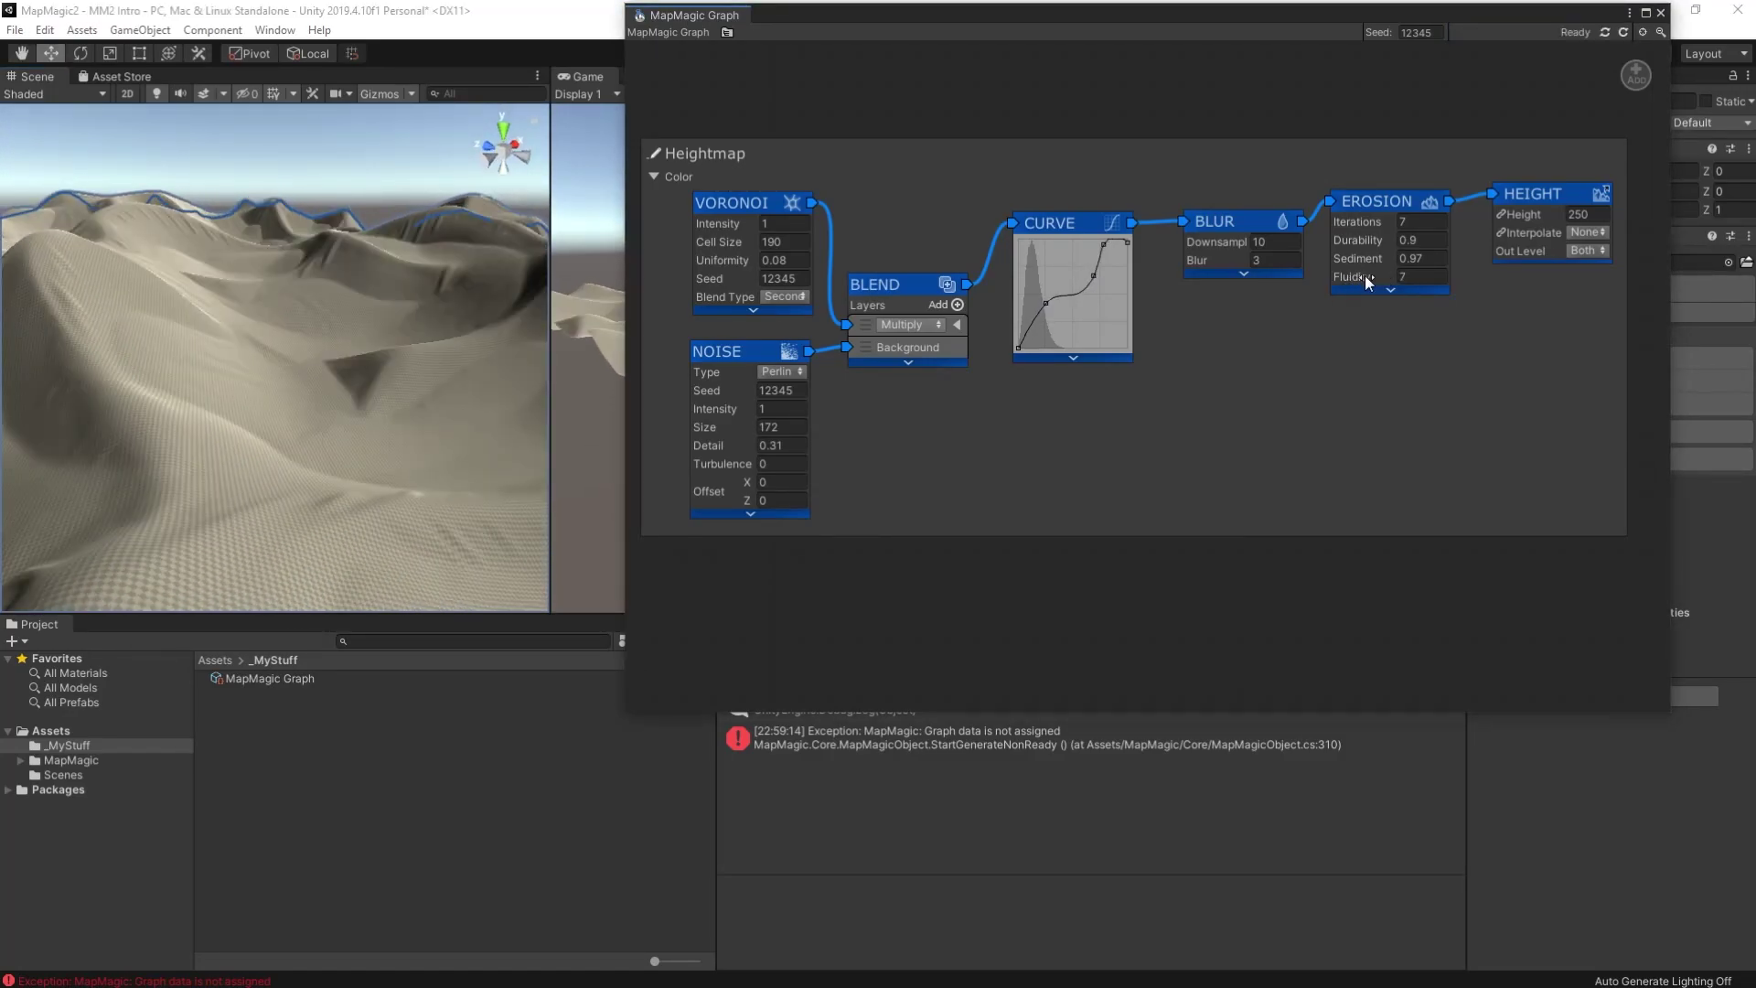
alt+drag(302, 439, 190, 414)
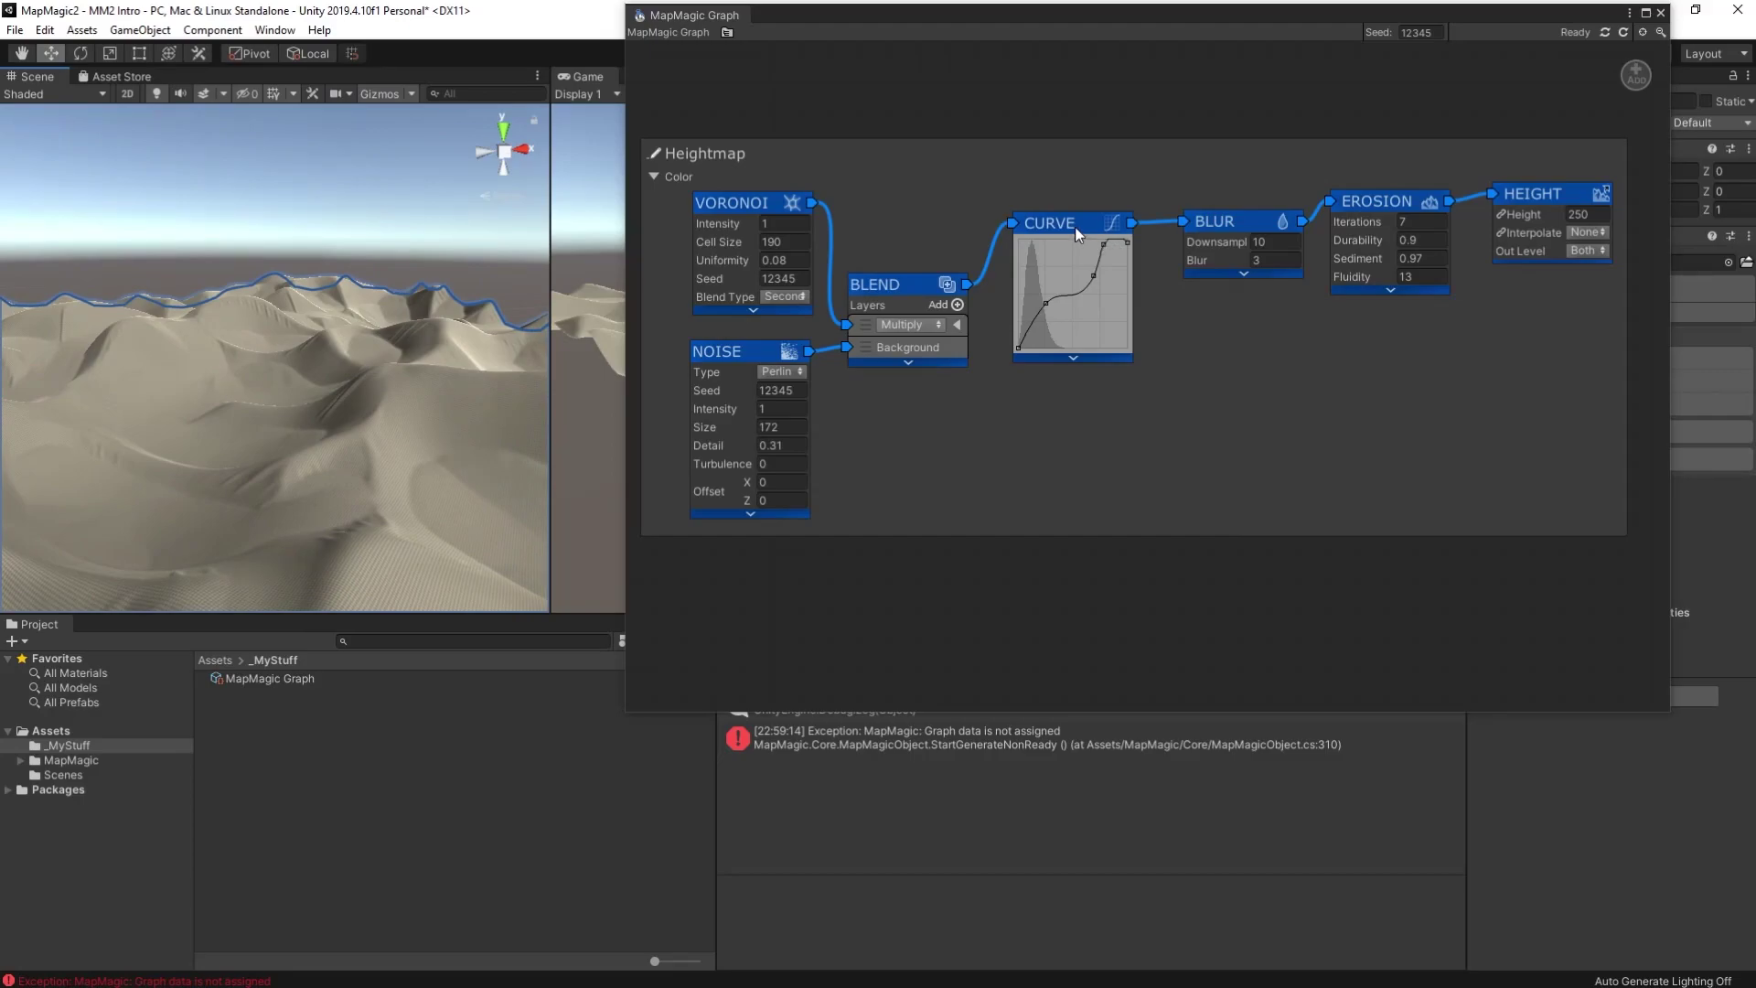
right_click(1183, 345)
Add a second Noise and a new Blend node, then connect the final Blend to the Height output.
click(1537, 392)
right_click(1345, 321)
click(1497, 325)
drag(1174, 186, 1164, 366)
drag(1005, 202, 1202, 170)
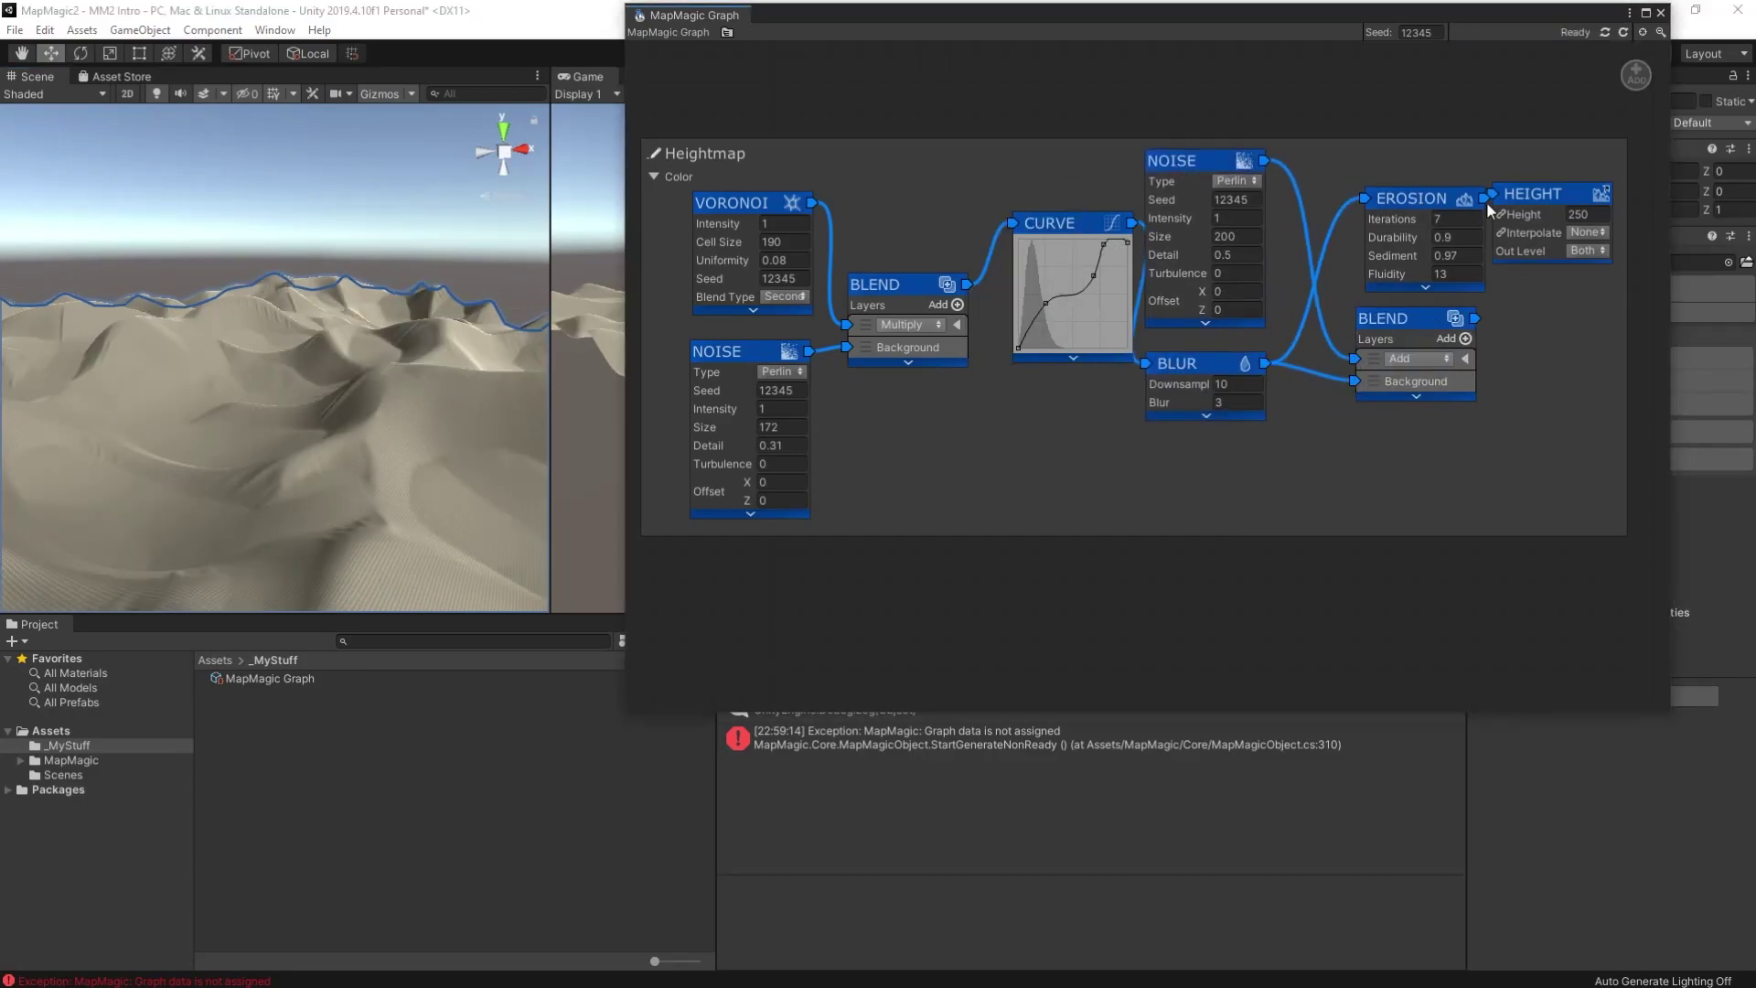
drag(1411, 198, 1362, 394)
drag(1383, 318, 1475, 174)
drag(1469, 236, 1396, 234)
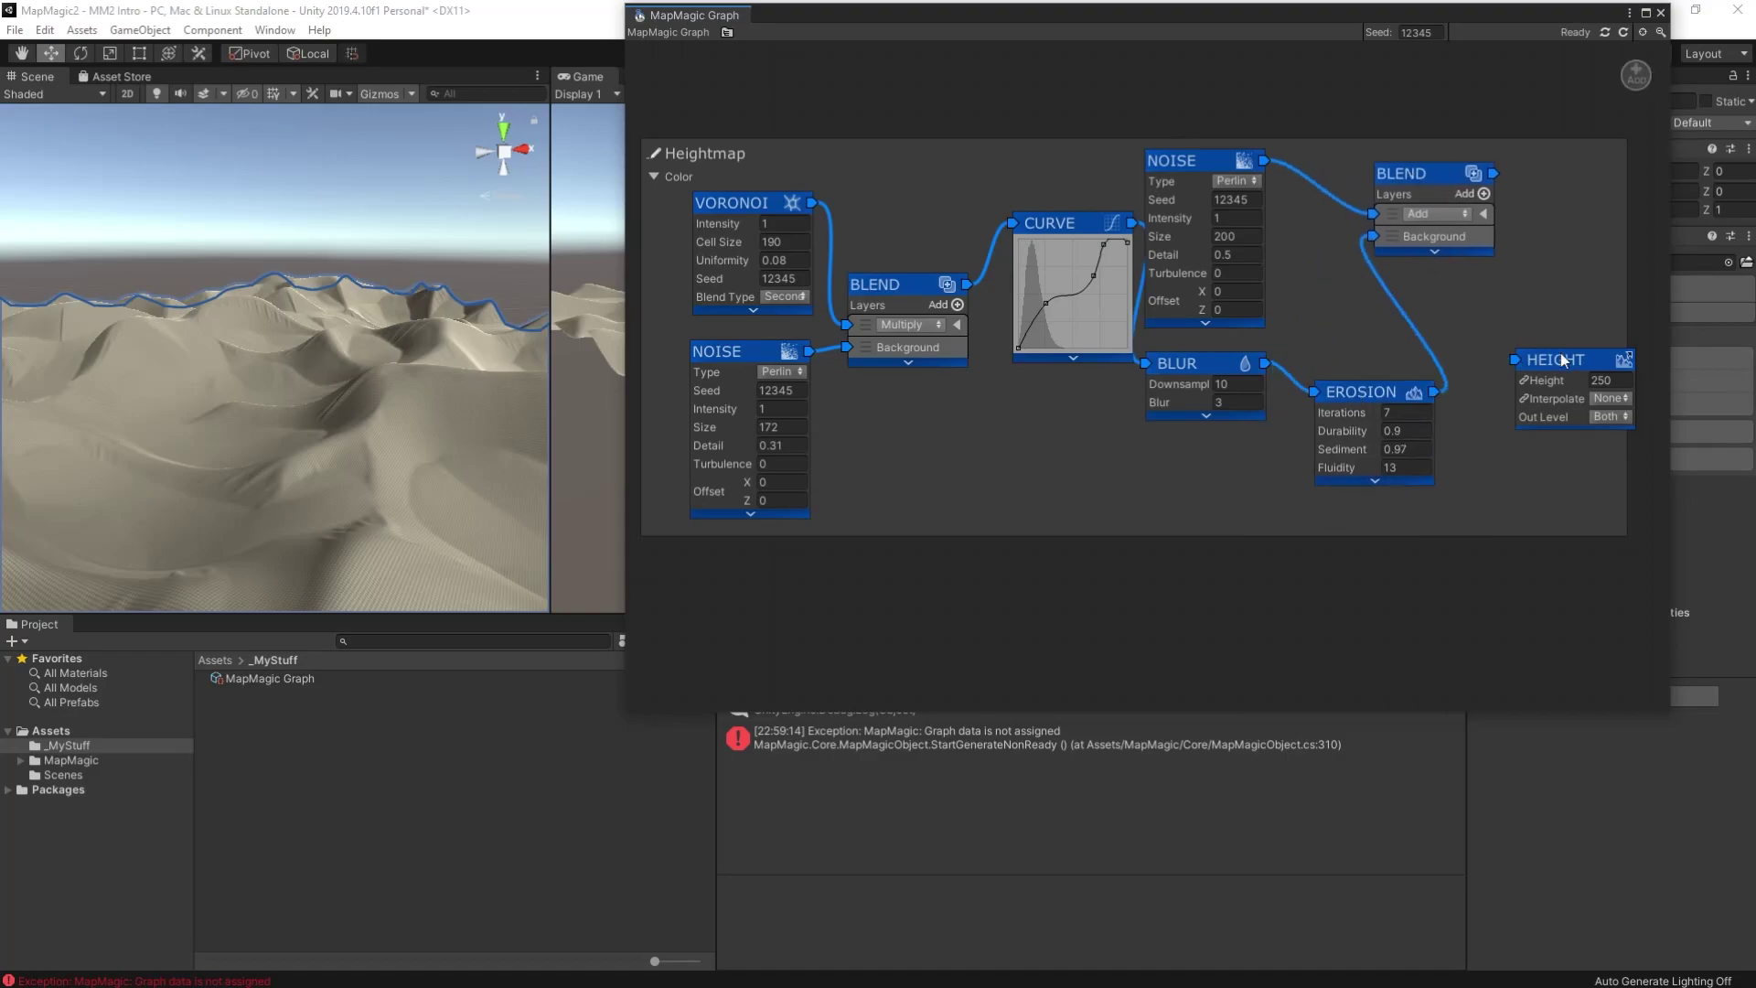
drag(1555, 359, 1538, 295)
drag(1494, 174, 1498, 296)
drag(1178, 364, 1193, 391)
Lower the second Noise intensity to 0.37 and inspect the peaks from several angles.
drag(1181, 165, 1214, 163)
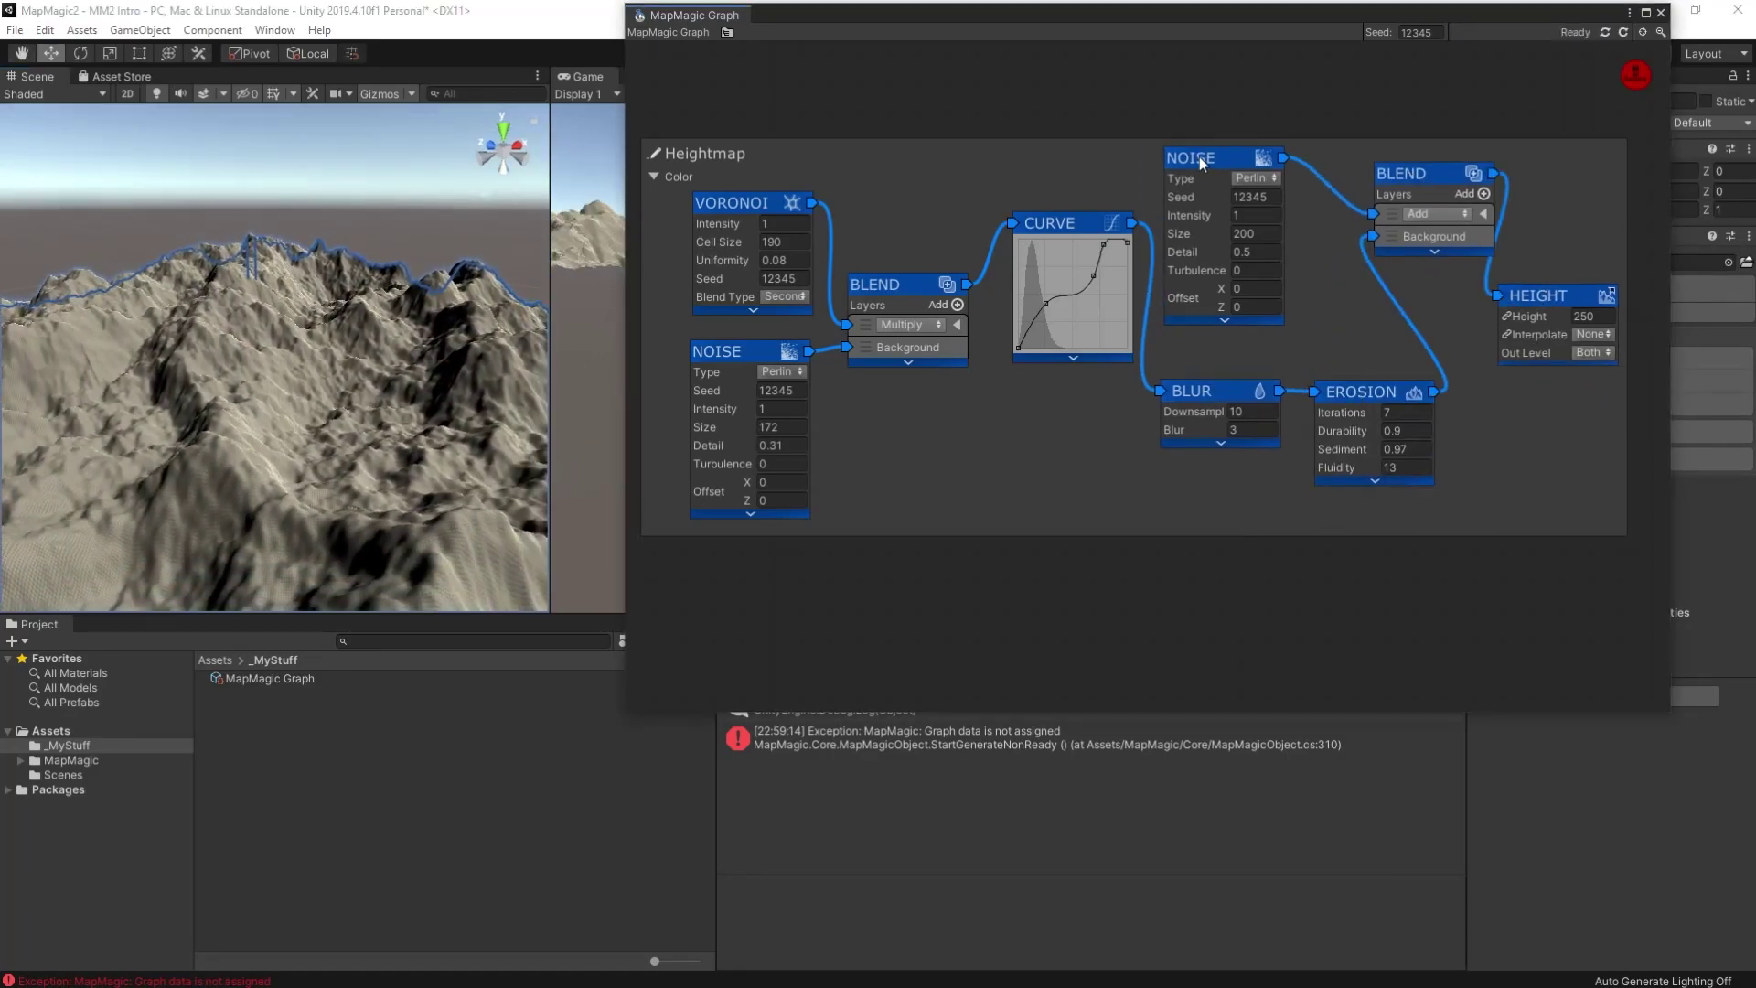
drag(1239, 222, 1221, 223)
click(1436, 213)
alt+drag(182, 384, 481, 371)
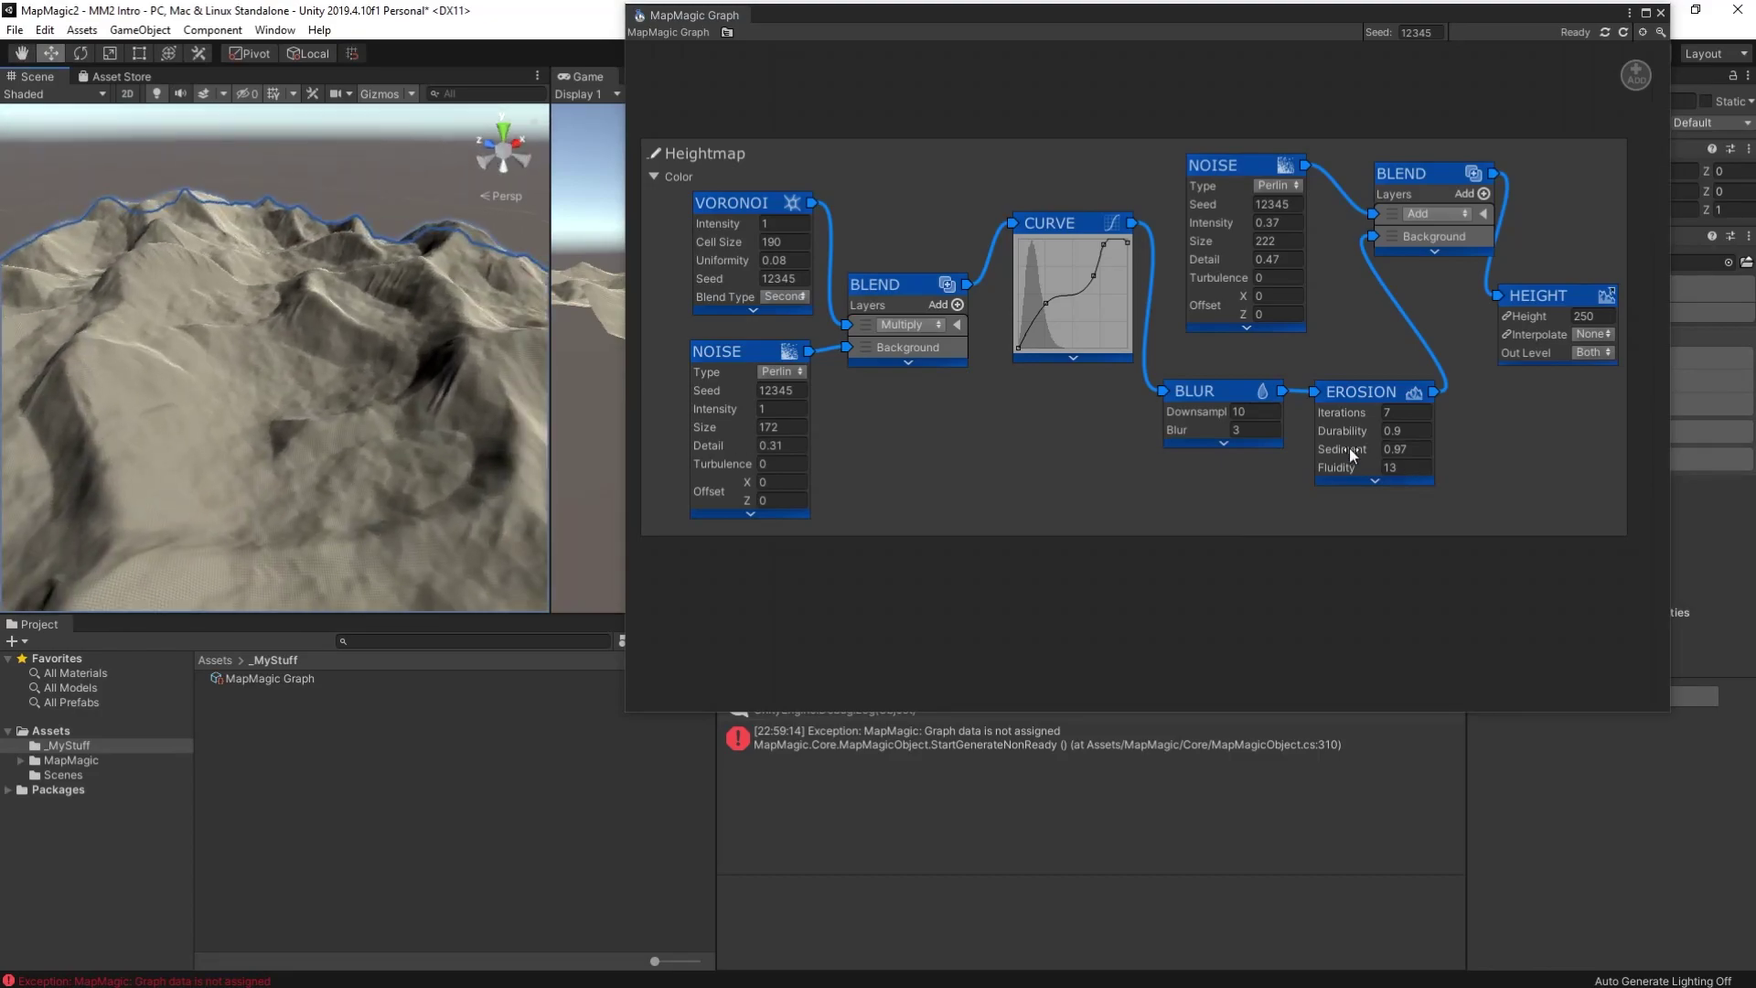
alt+drag(274, 411, 476, 457)
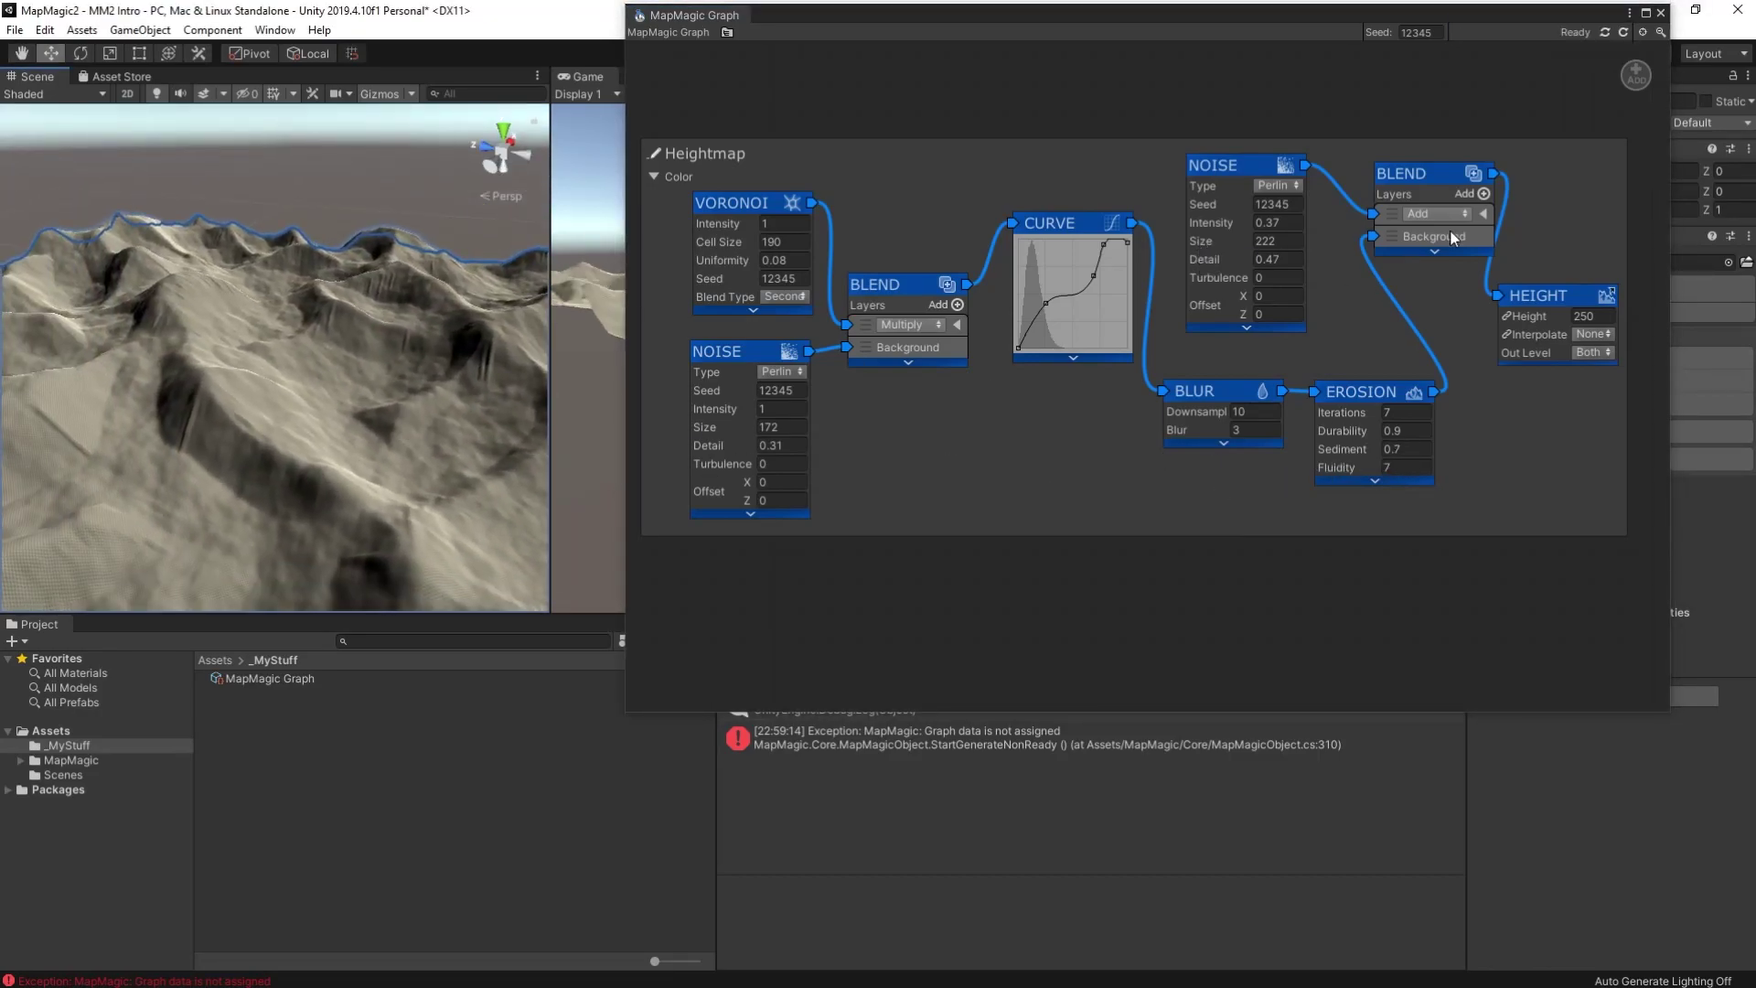
alt+drag(345, 463, 275, 421)
Rearrange the heightmap nodes into a more compact layout.
drag(910, 279, 898, 293)
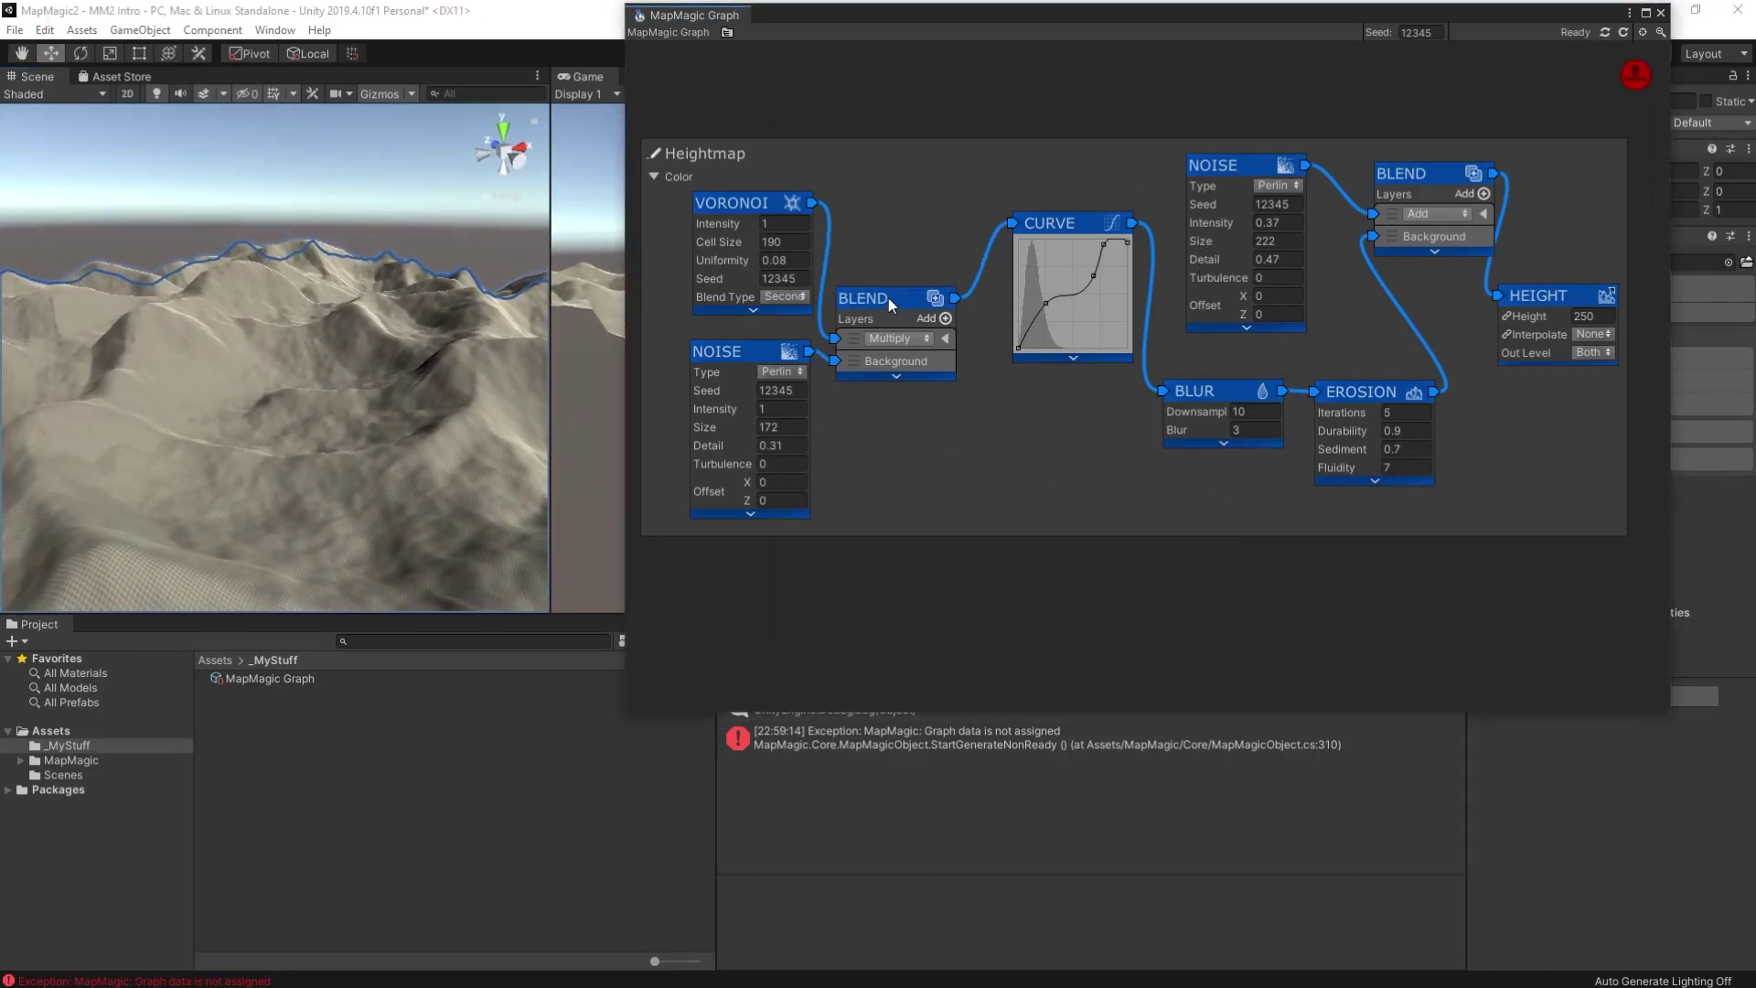
drag(1052, 222, 1024, 375)
drag(1217, 165, 1018, 166)
middle_drag(1359, 371, 1094, 410)
right_click(1341, 206)
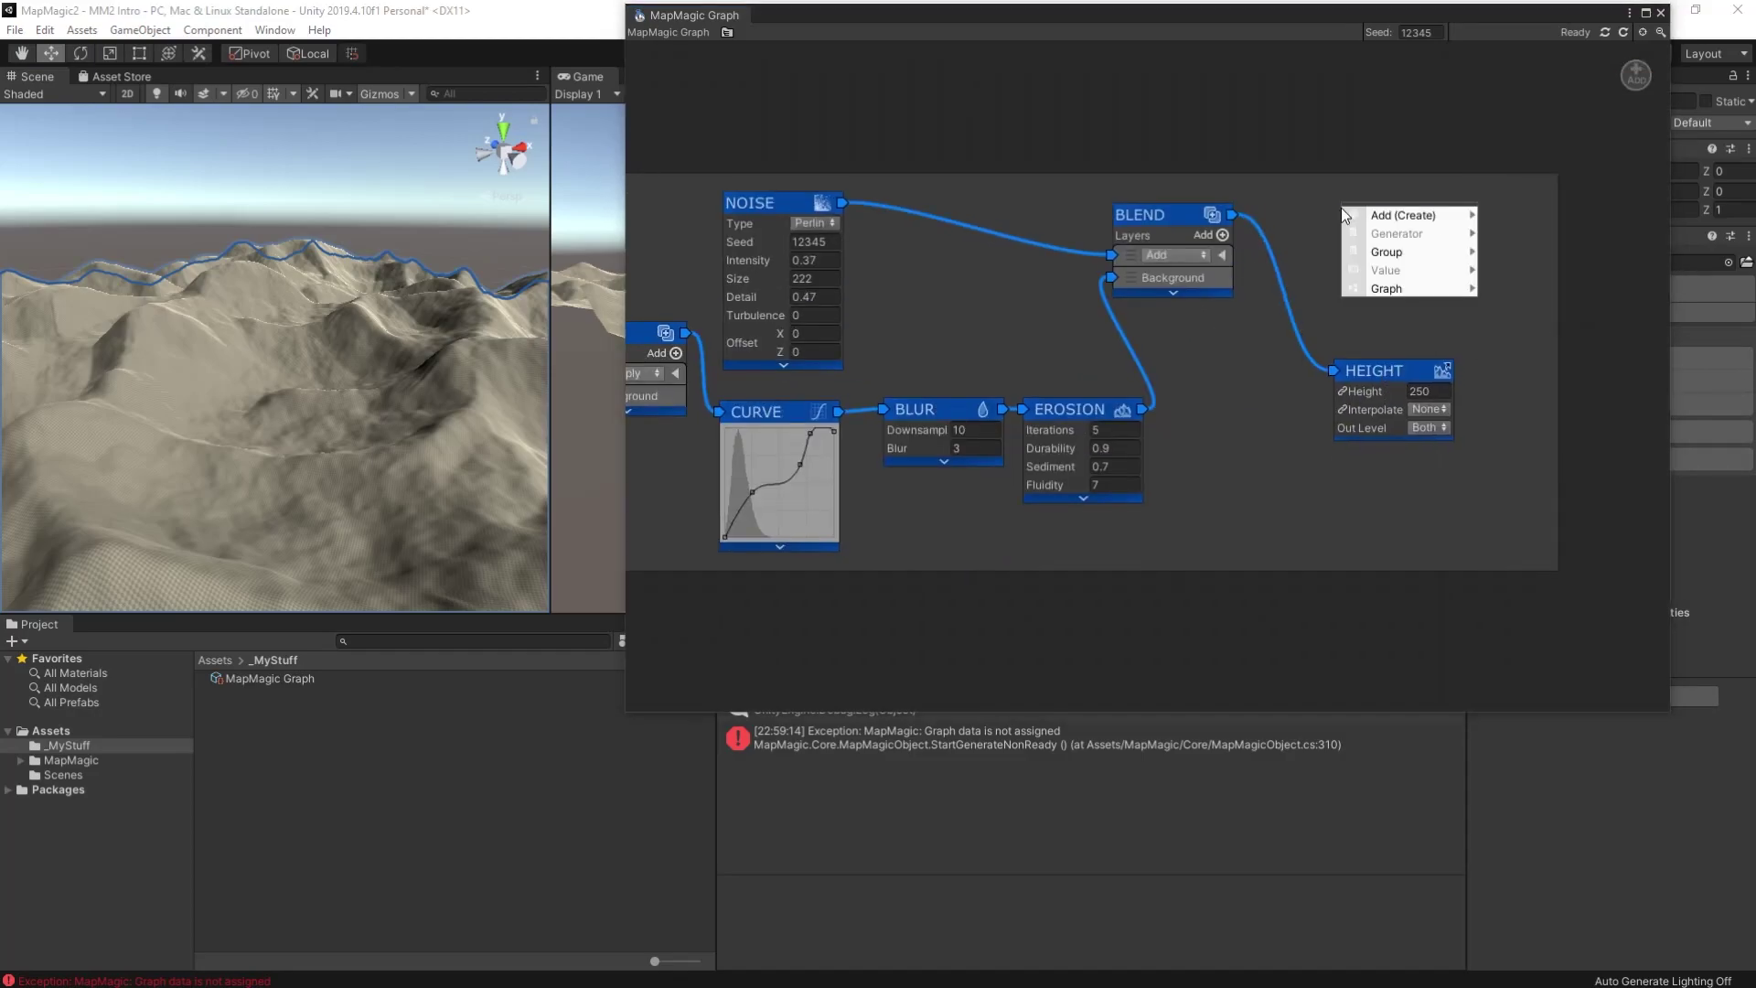
Add a Heightmap portal with an exit and a Textures output holding a grass layer.
mouse_move(1386, 288)
click(1536, 216)
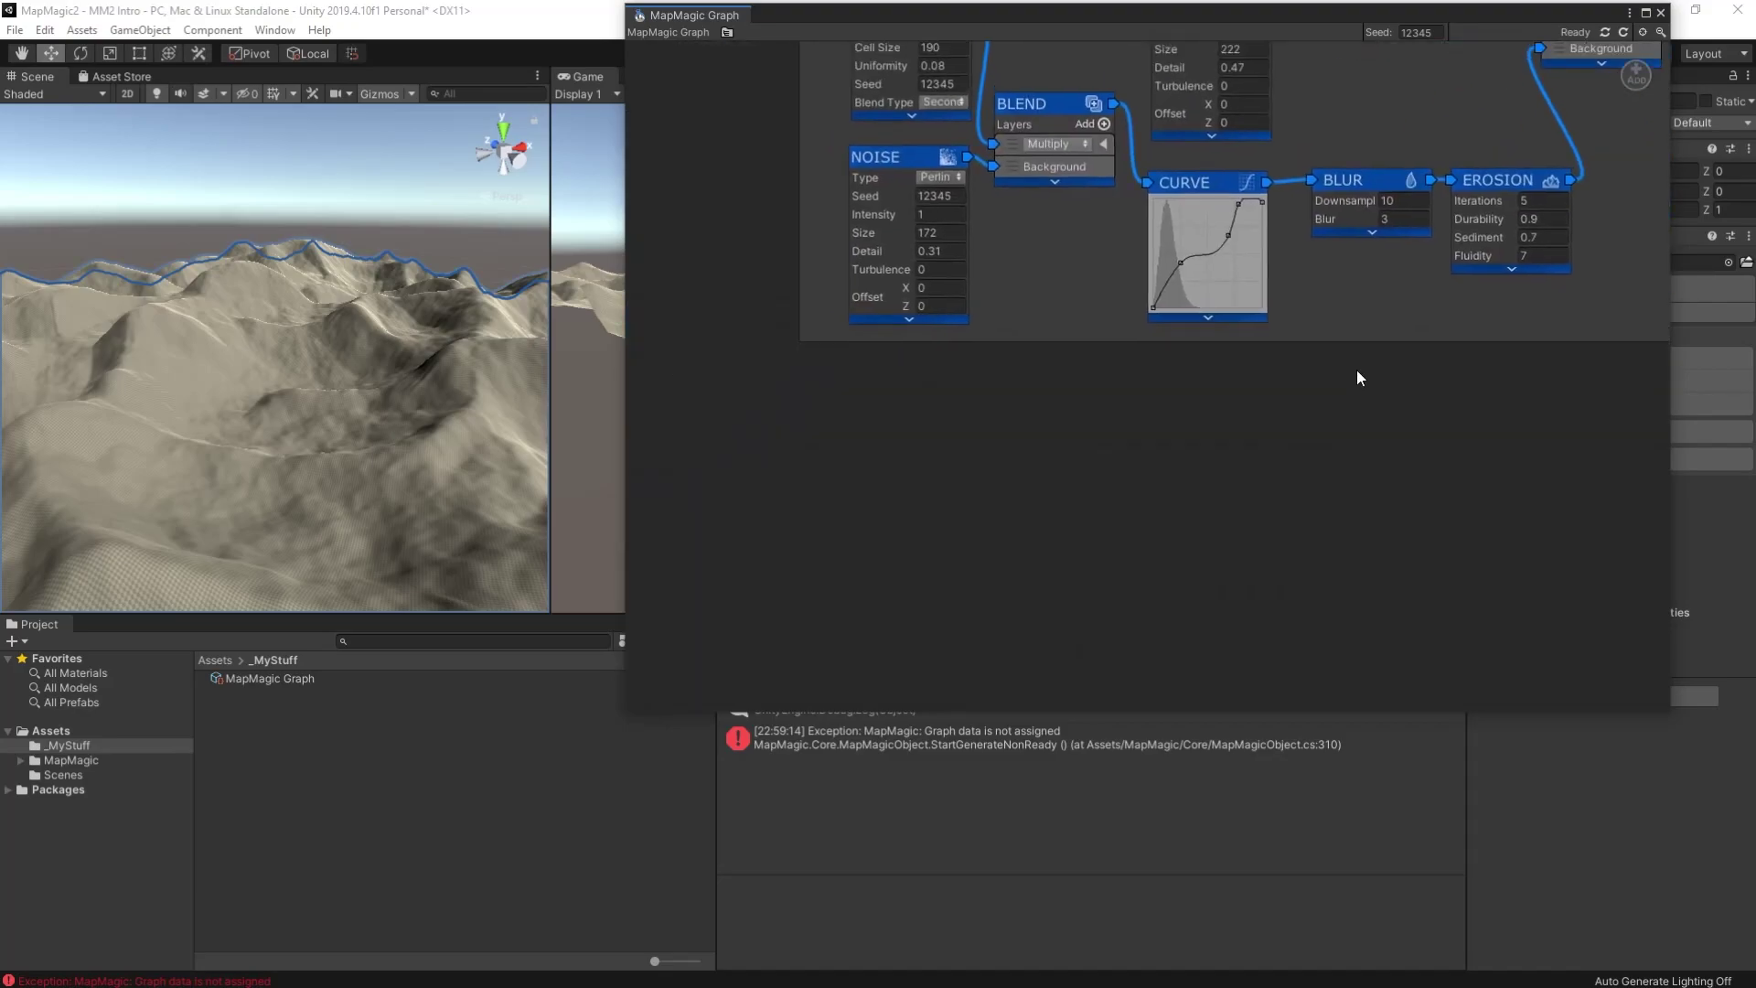
right_click(892, 457)
click(1088, 480)
right_click(1061, 477)
mouse_move(1409, 501)
click(1519, 537)
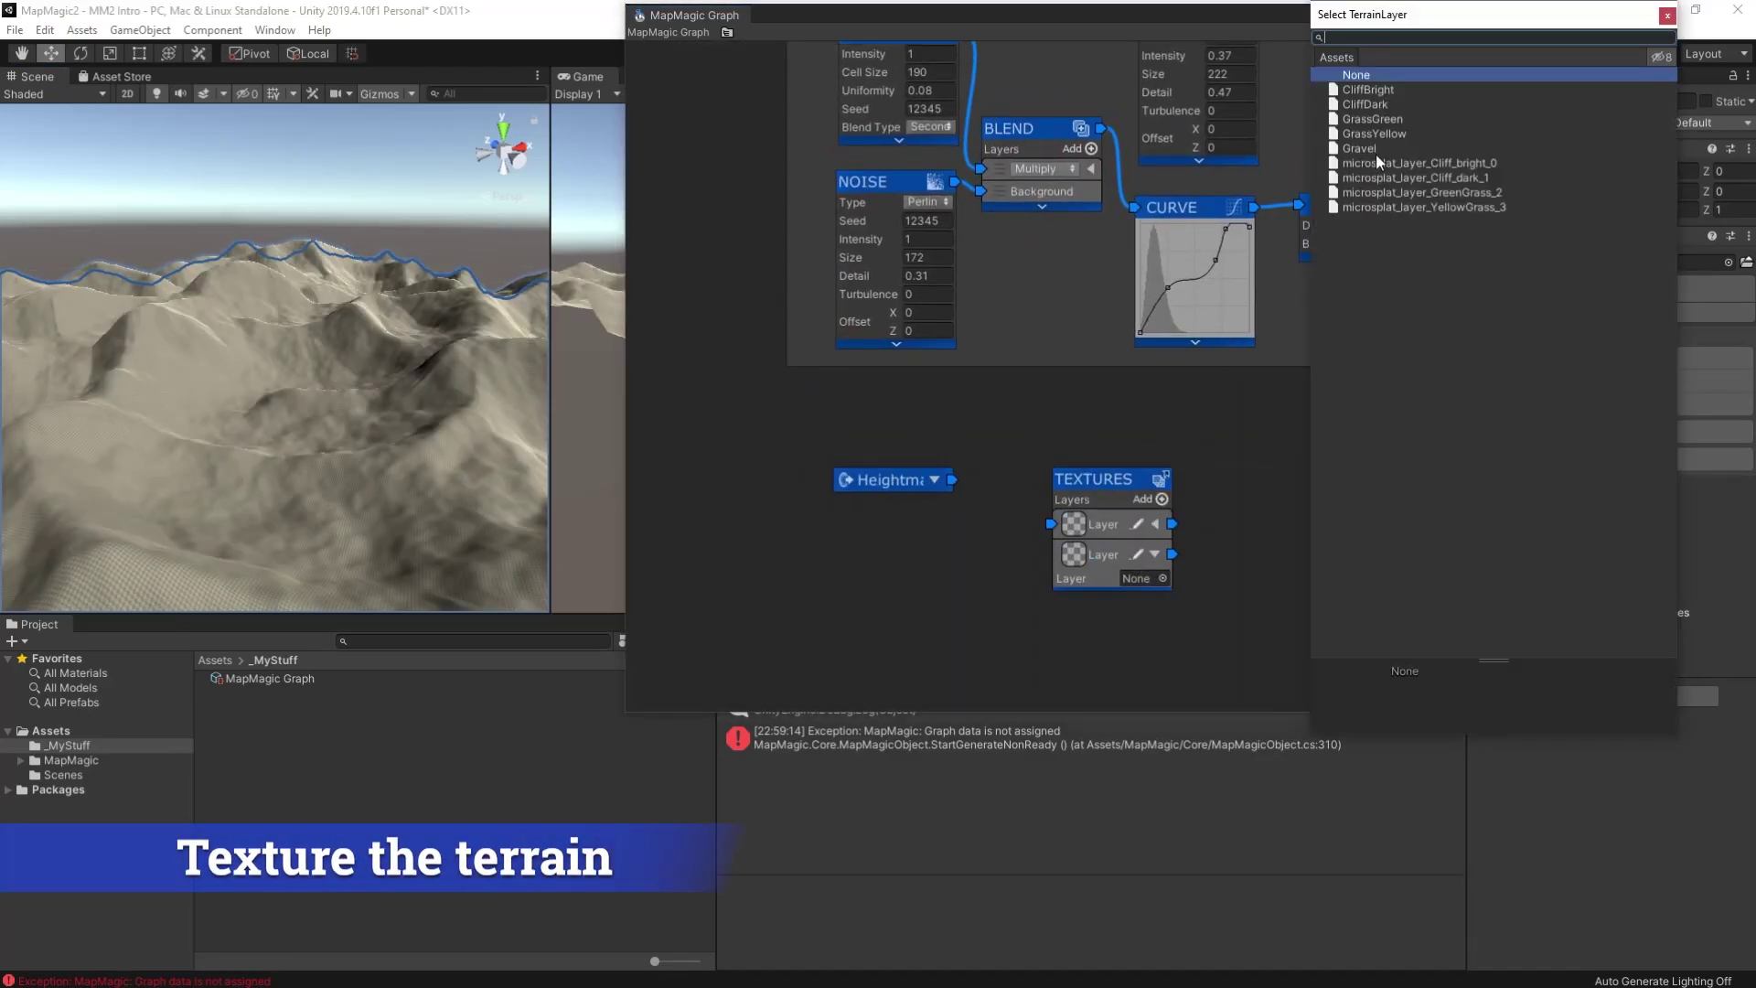
click(1374, 148)
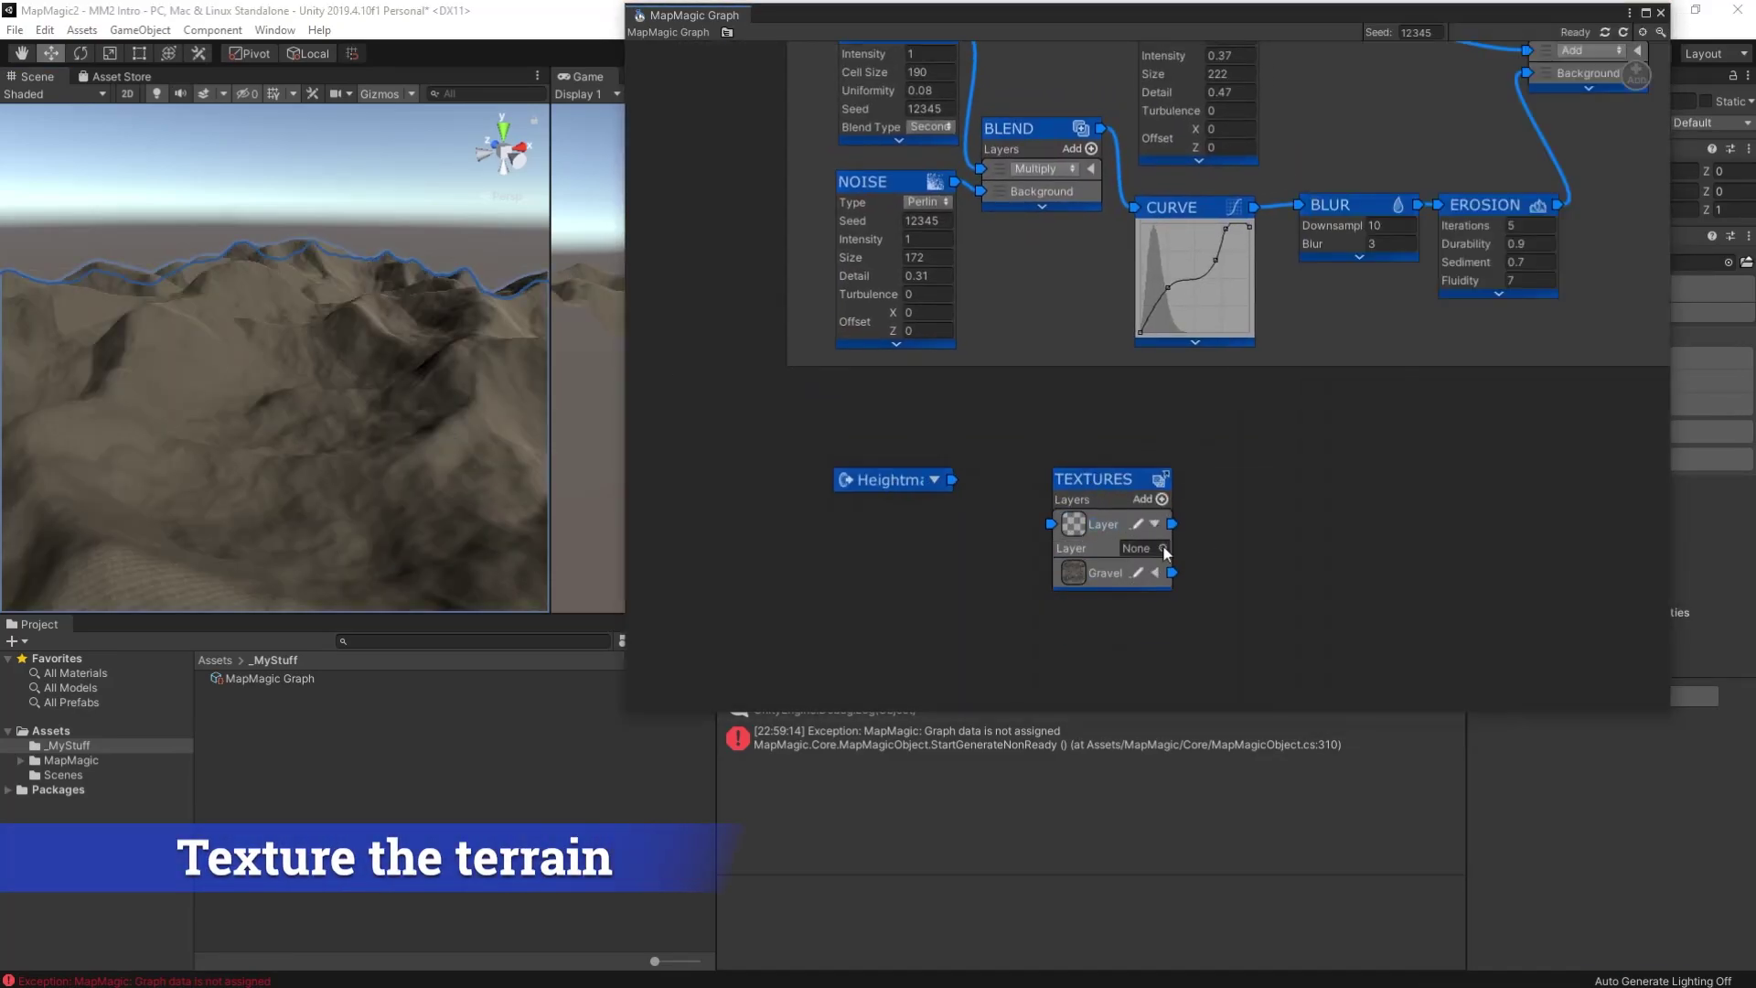
click(1138, 530)
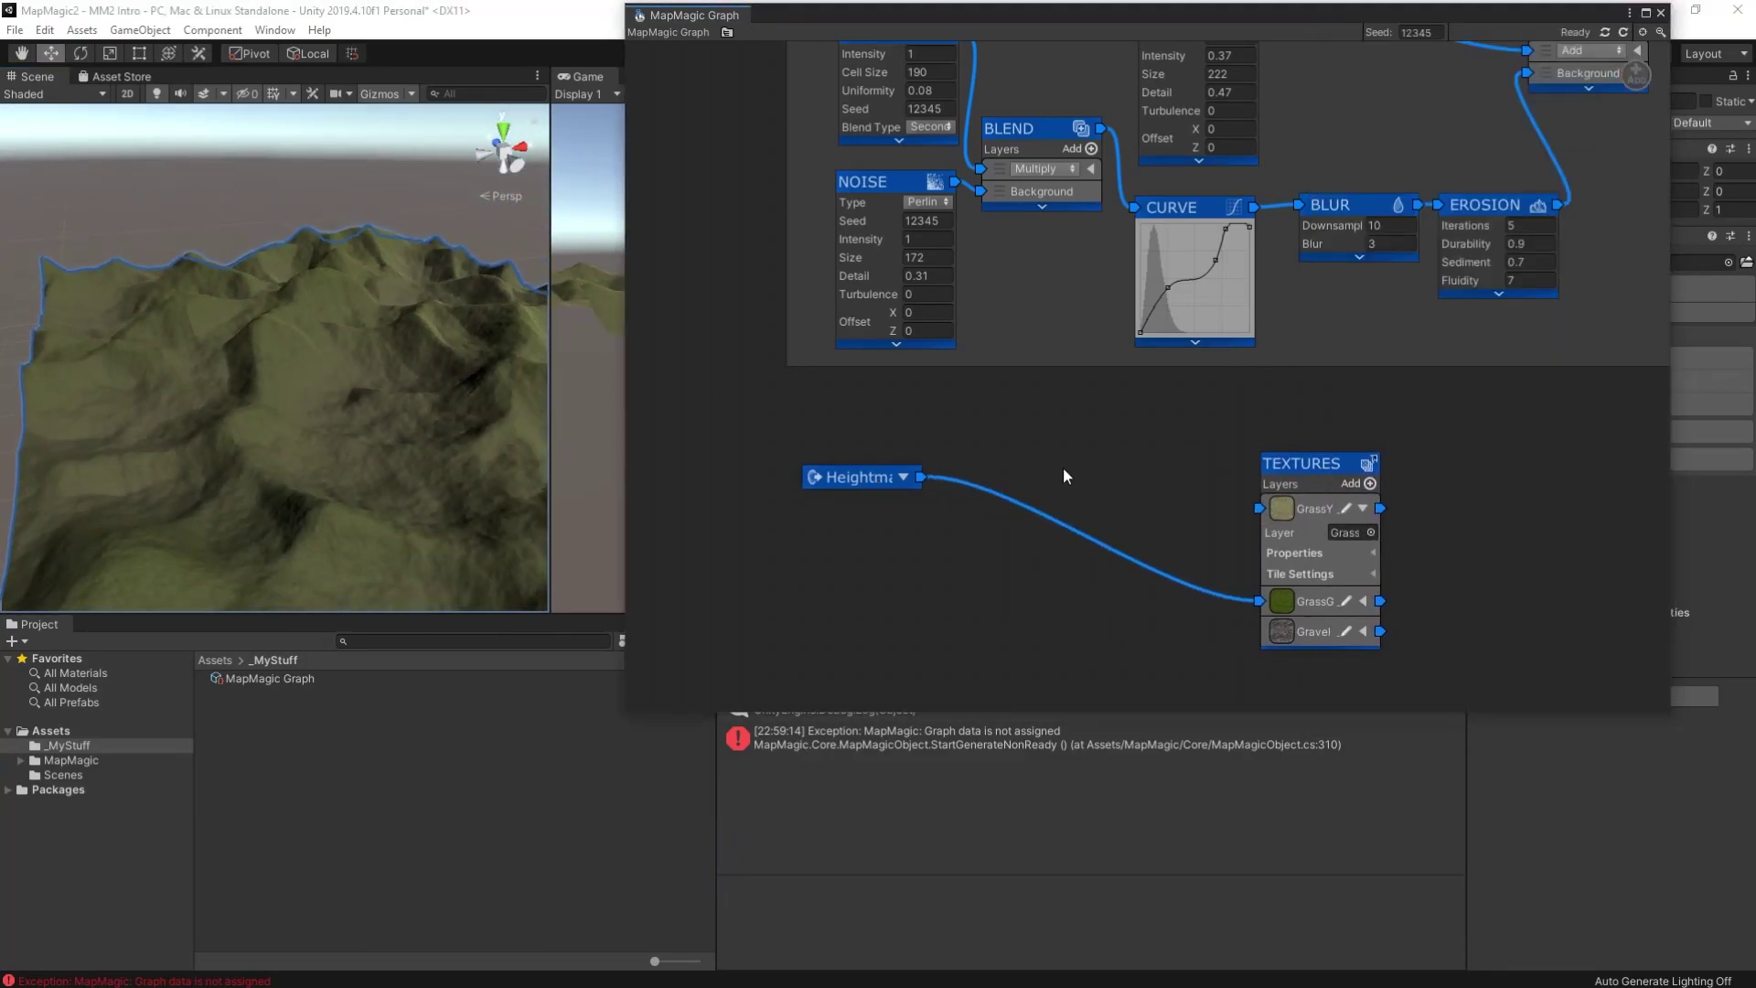
Add Curve modifiers after the Heightmap exit and shape them to favour mid heights.
right_click(1084, 472)
mouse_move(1145, 479)
mouse_move(1271, 477)
mouse_move(1411, 494)
click(1547, 530)
mouse_move(1209, 459)
mouse_down()
mouse_move(1173, 494)
mouse_move(1203, 465)
mouse_move(1178, 461)
mouse_up()
click(1161, 540)
click(1149, 537)
click(1154, 541)
click(1145, 492)
Insert a Contrast node set to contrast 0.92 and intensity 0.1 before the Textures output.
right_click(1299, 426)
mouse_move(1327, 489)
click(1491, 490)
mouse_move(1318, 443)
mouse_down()
mouse_move(1331, 417)
mouse_move(1524, 426)
mouse_move(1312, 424)
mouse_up()
click(1246, 461)
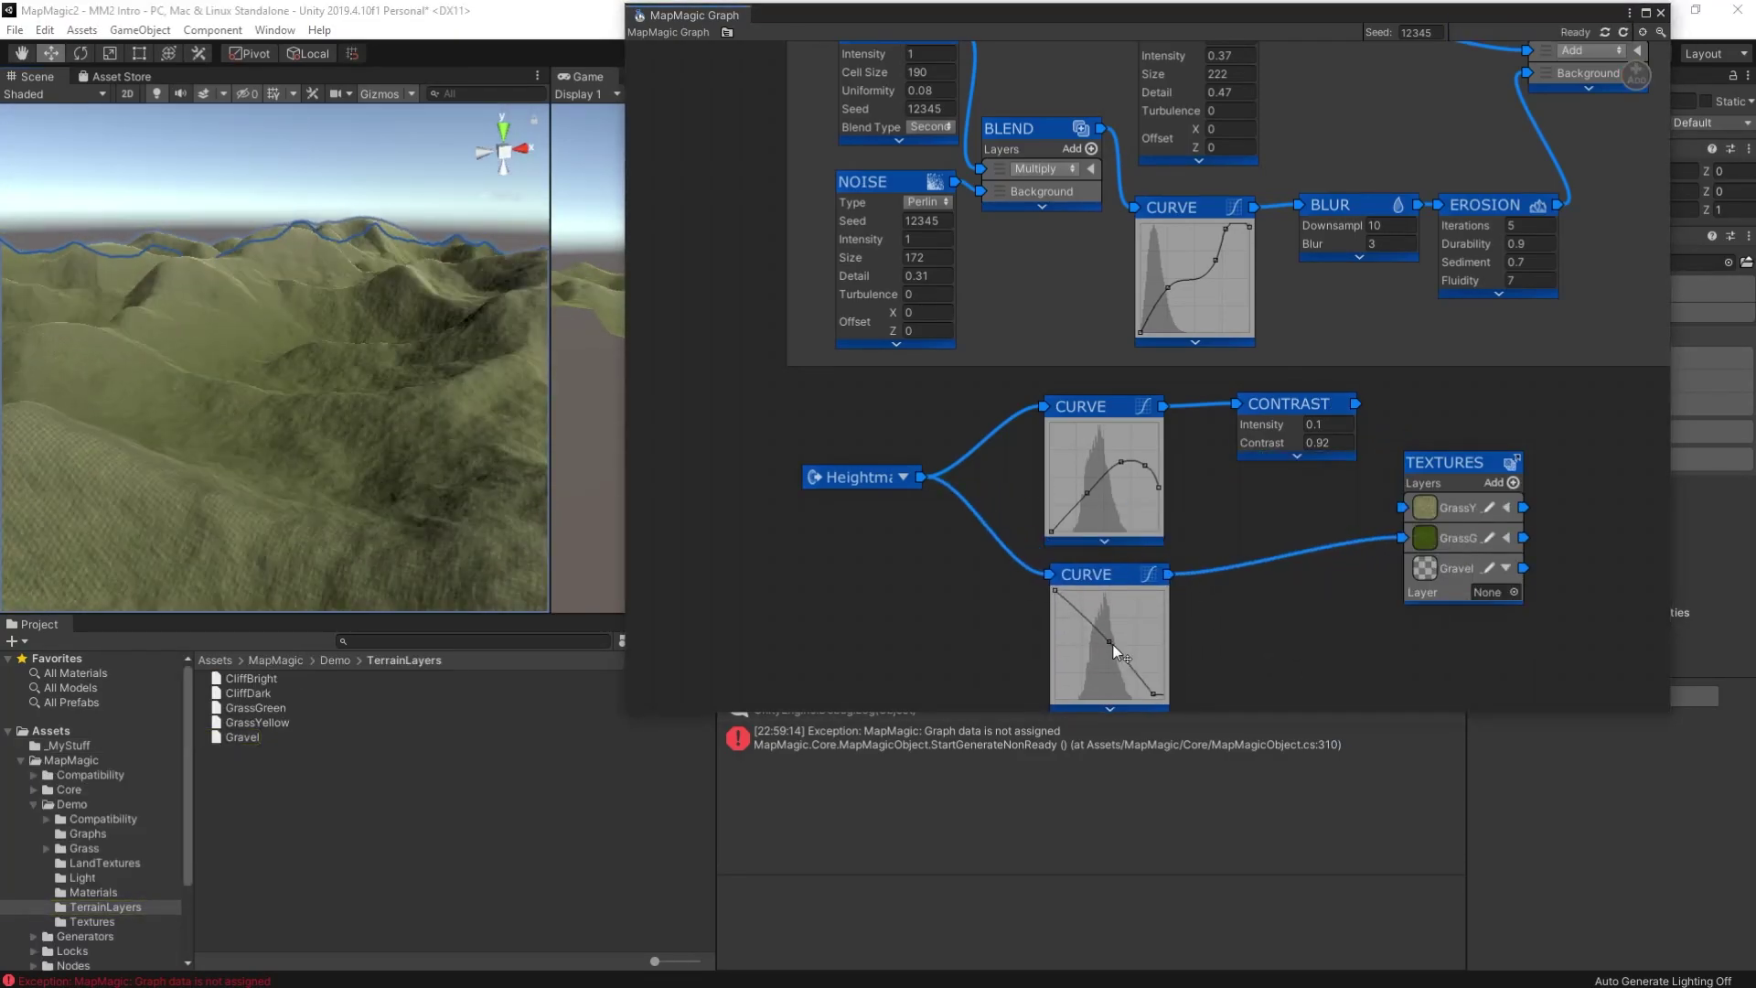
click(1110, 709)
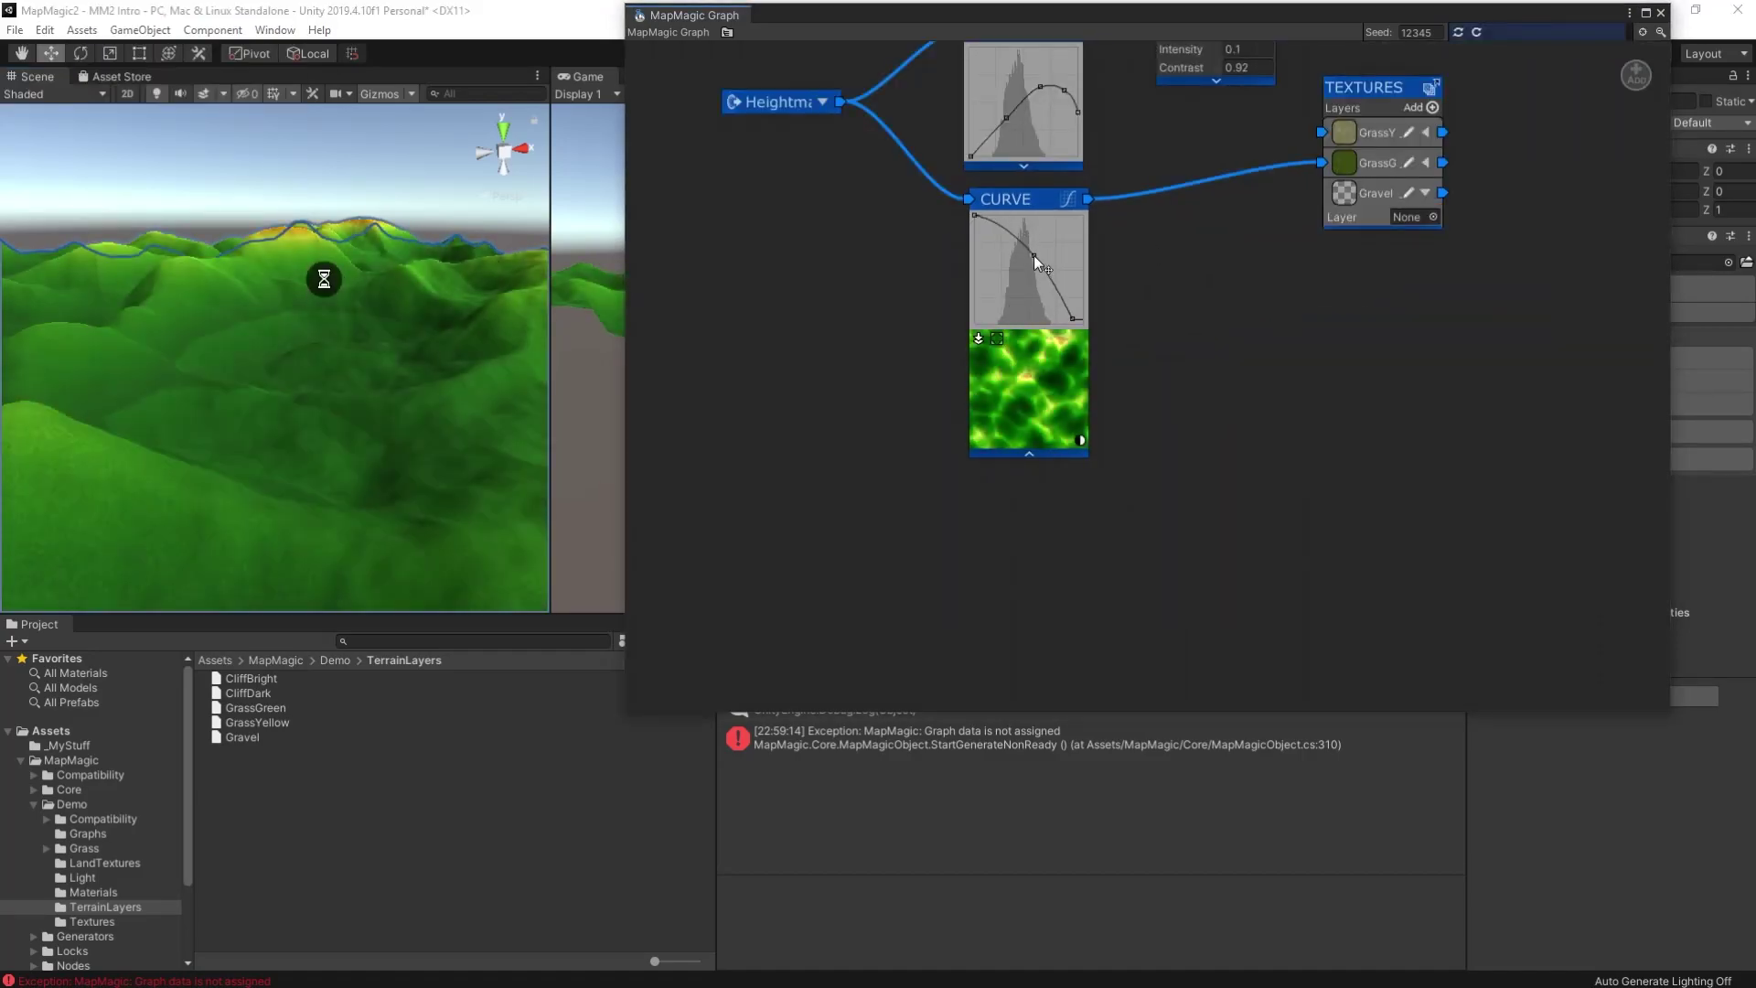
Assign the Gravel layer to the third slot and make the lower curve a falling diagonal.
middle_drag(979, 341, 924, 536)
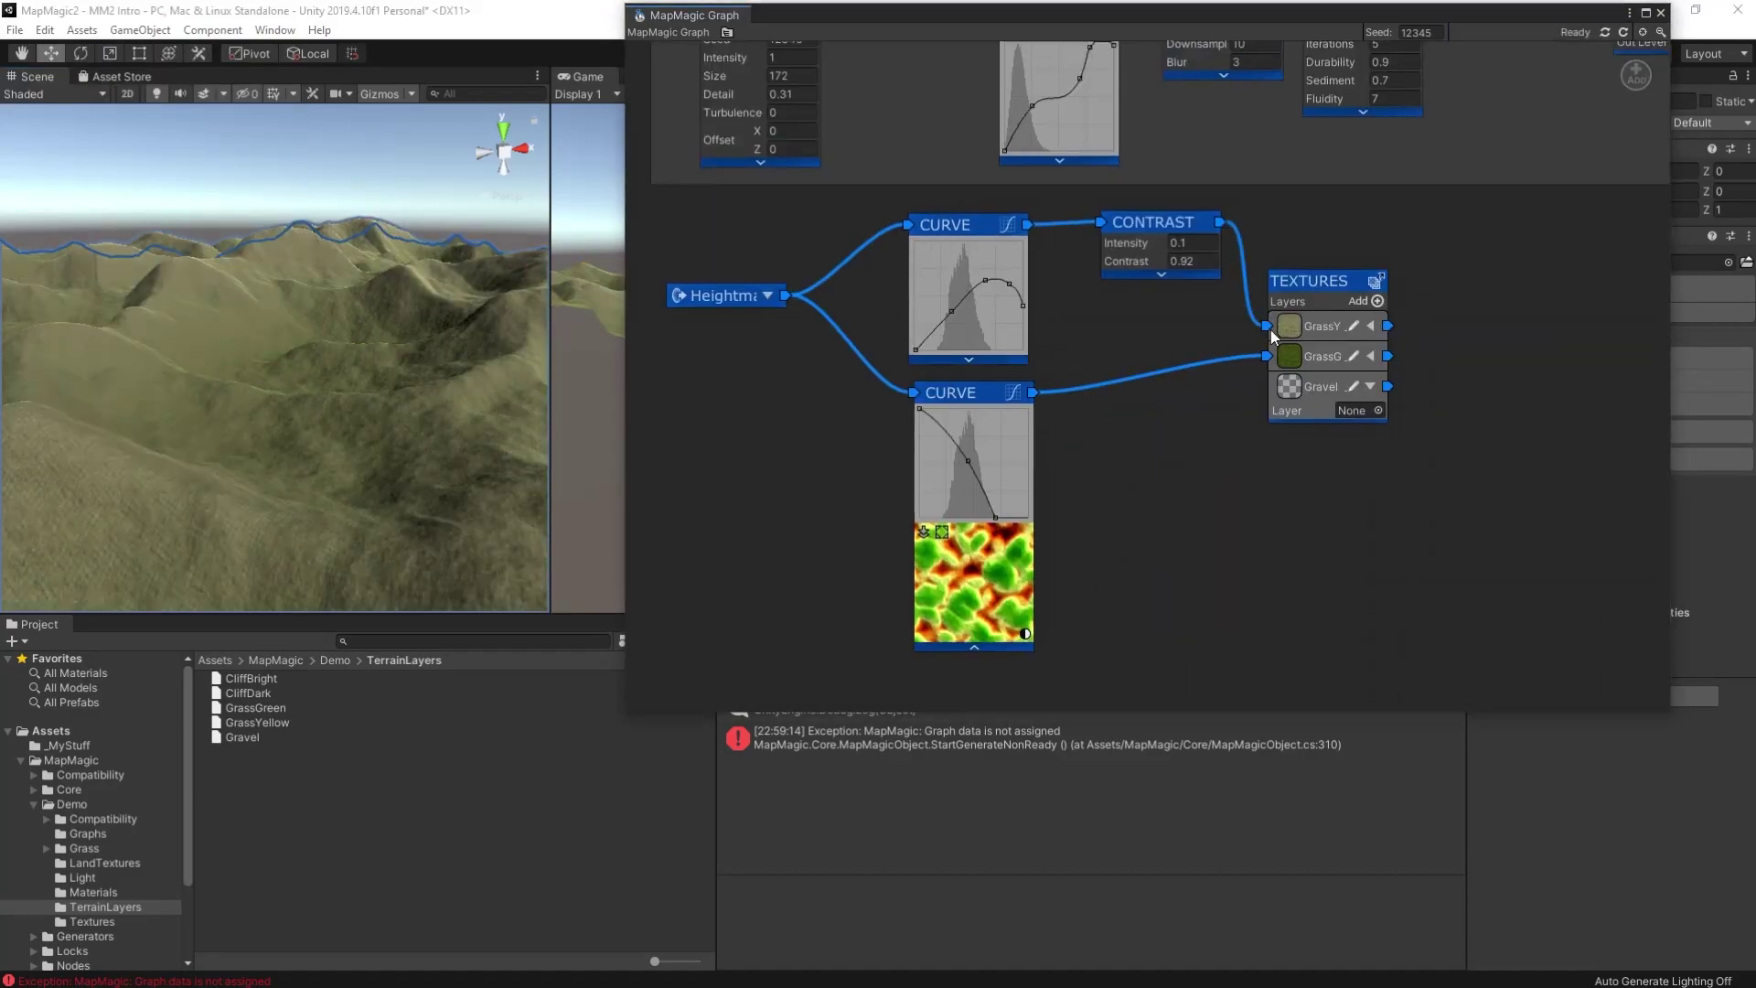
click(1378, 409)
double_click(1359, 150)
drag(968, 460, 964, 454)
drag(996, 517, 1029, 519)
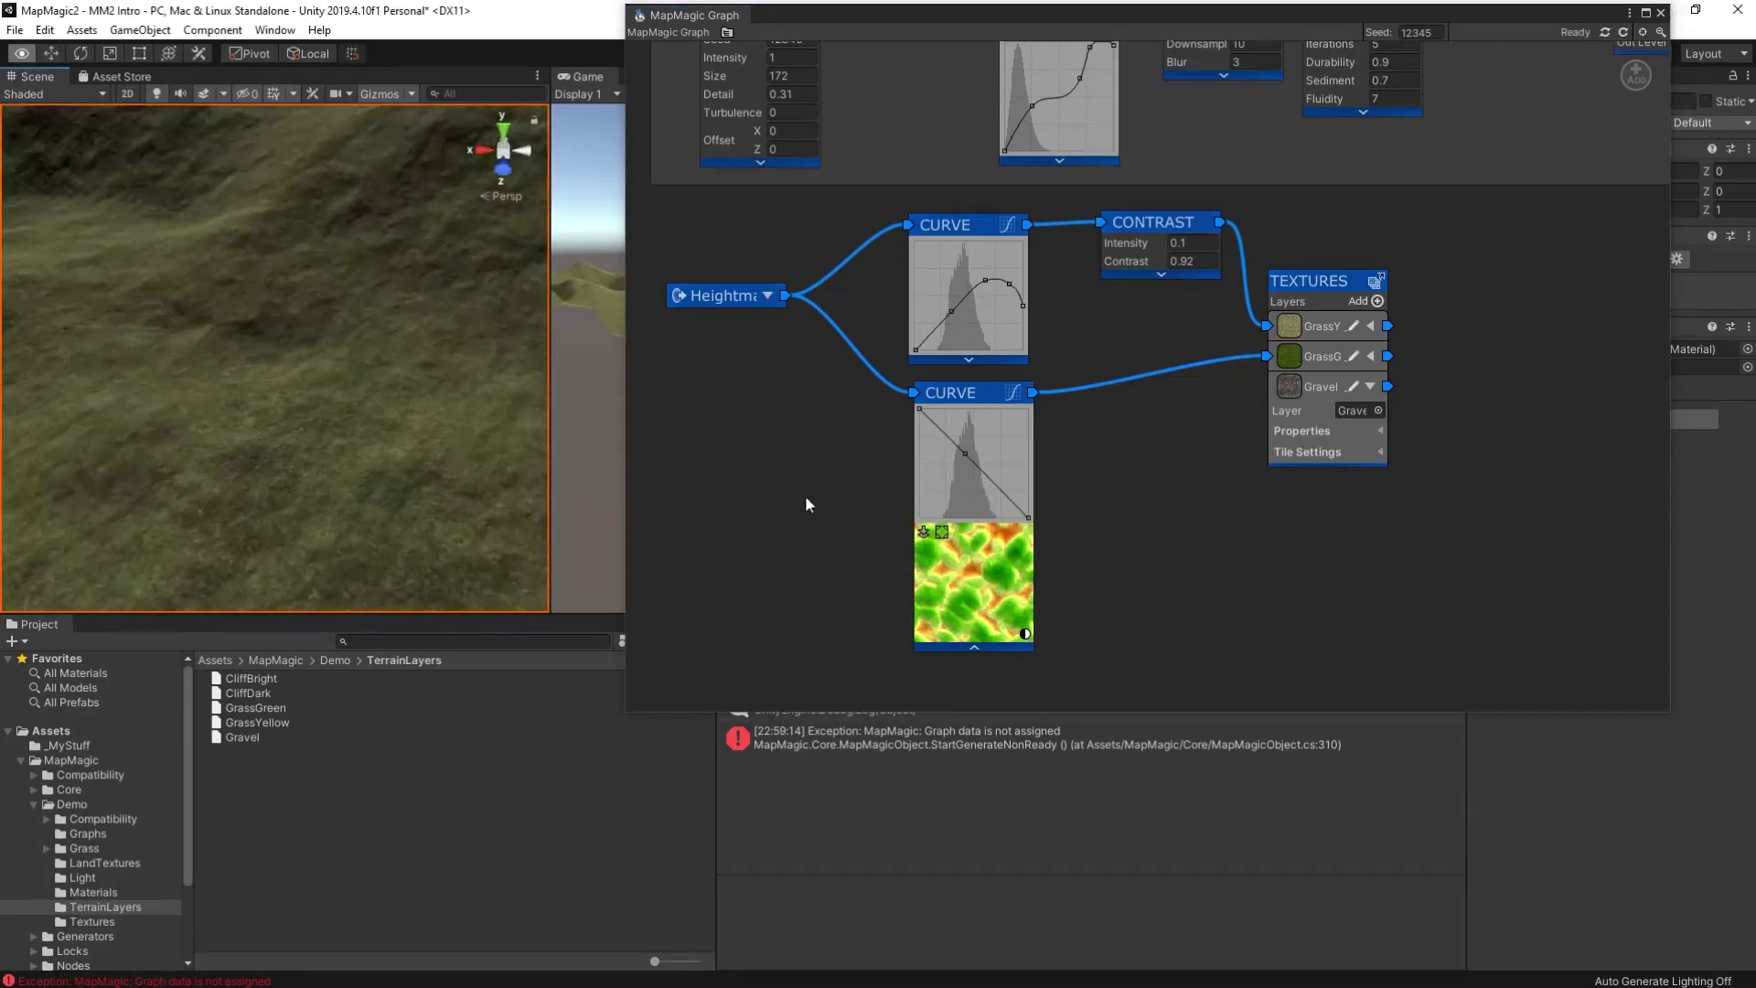
Insert a Contrast and a Convex Cavity node after the lower curve.
right_click(1162, 377)
click(1352, 451)
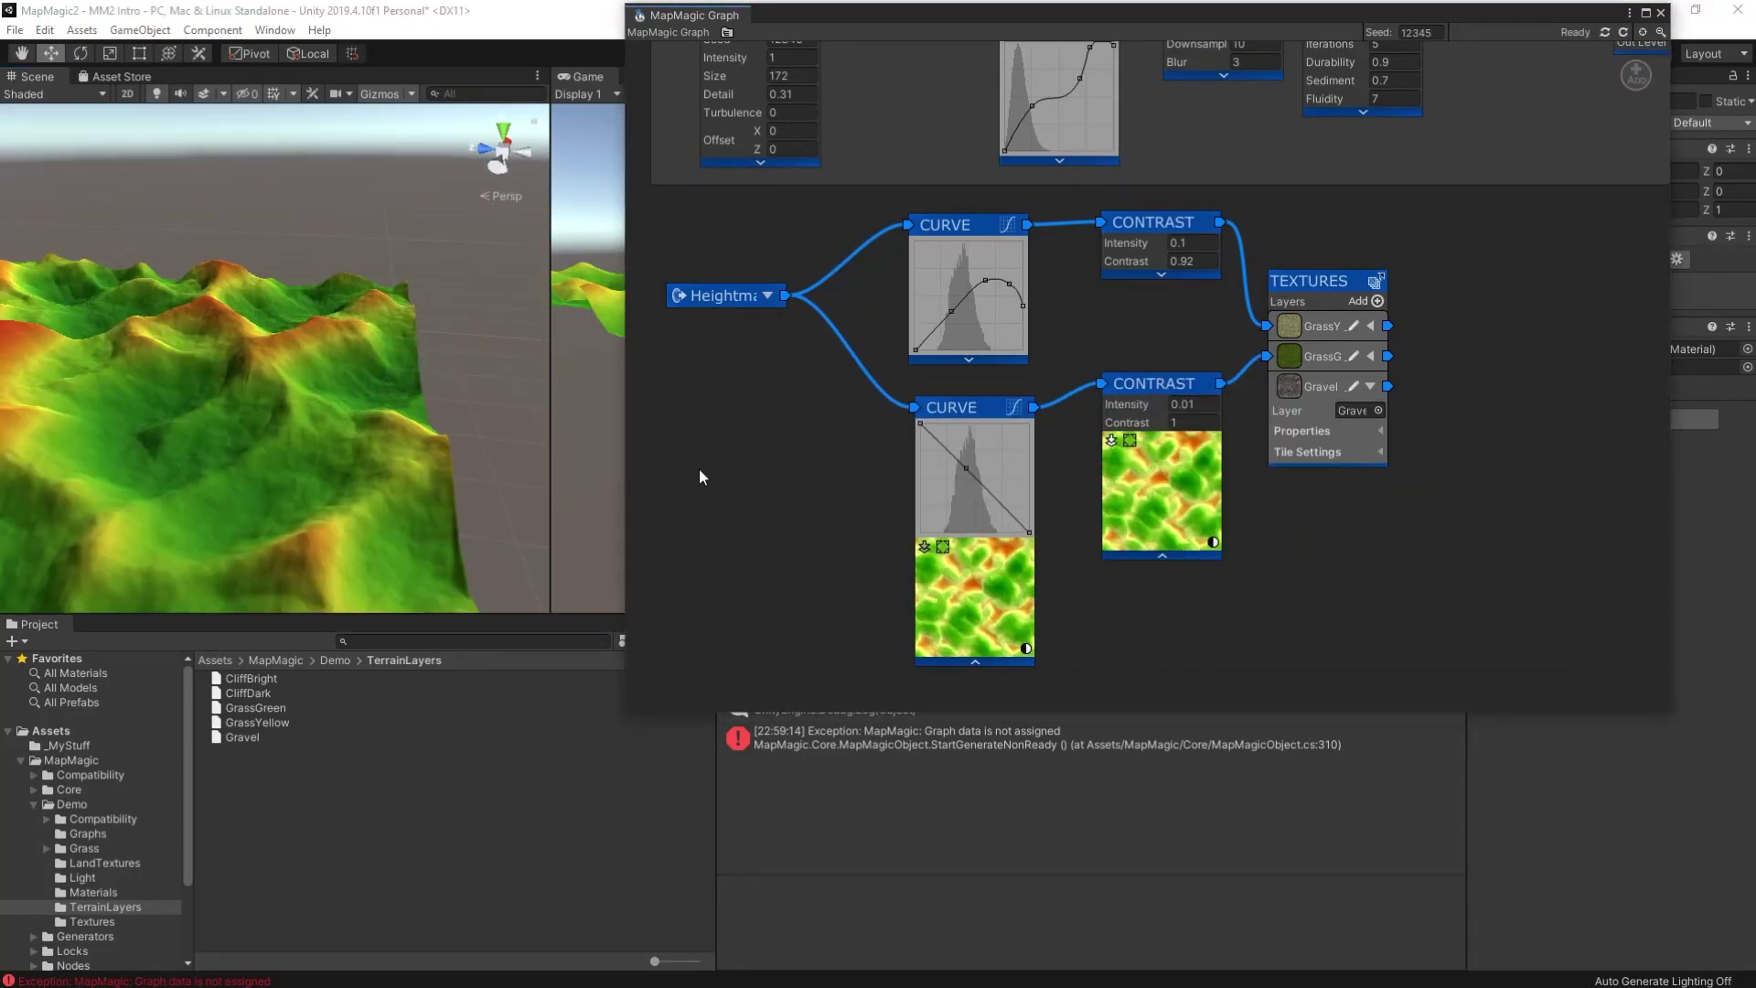
drag(952, 407, 829, 407)
right_click(991, 395)
click(1180, 442)
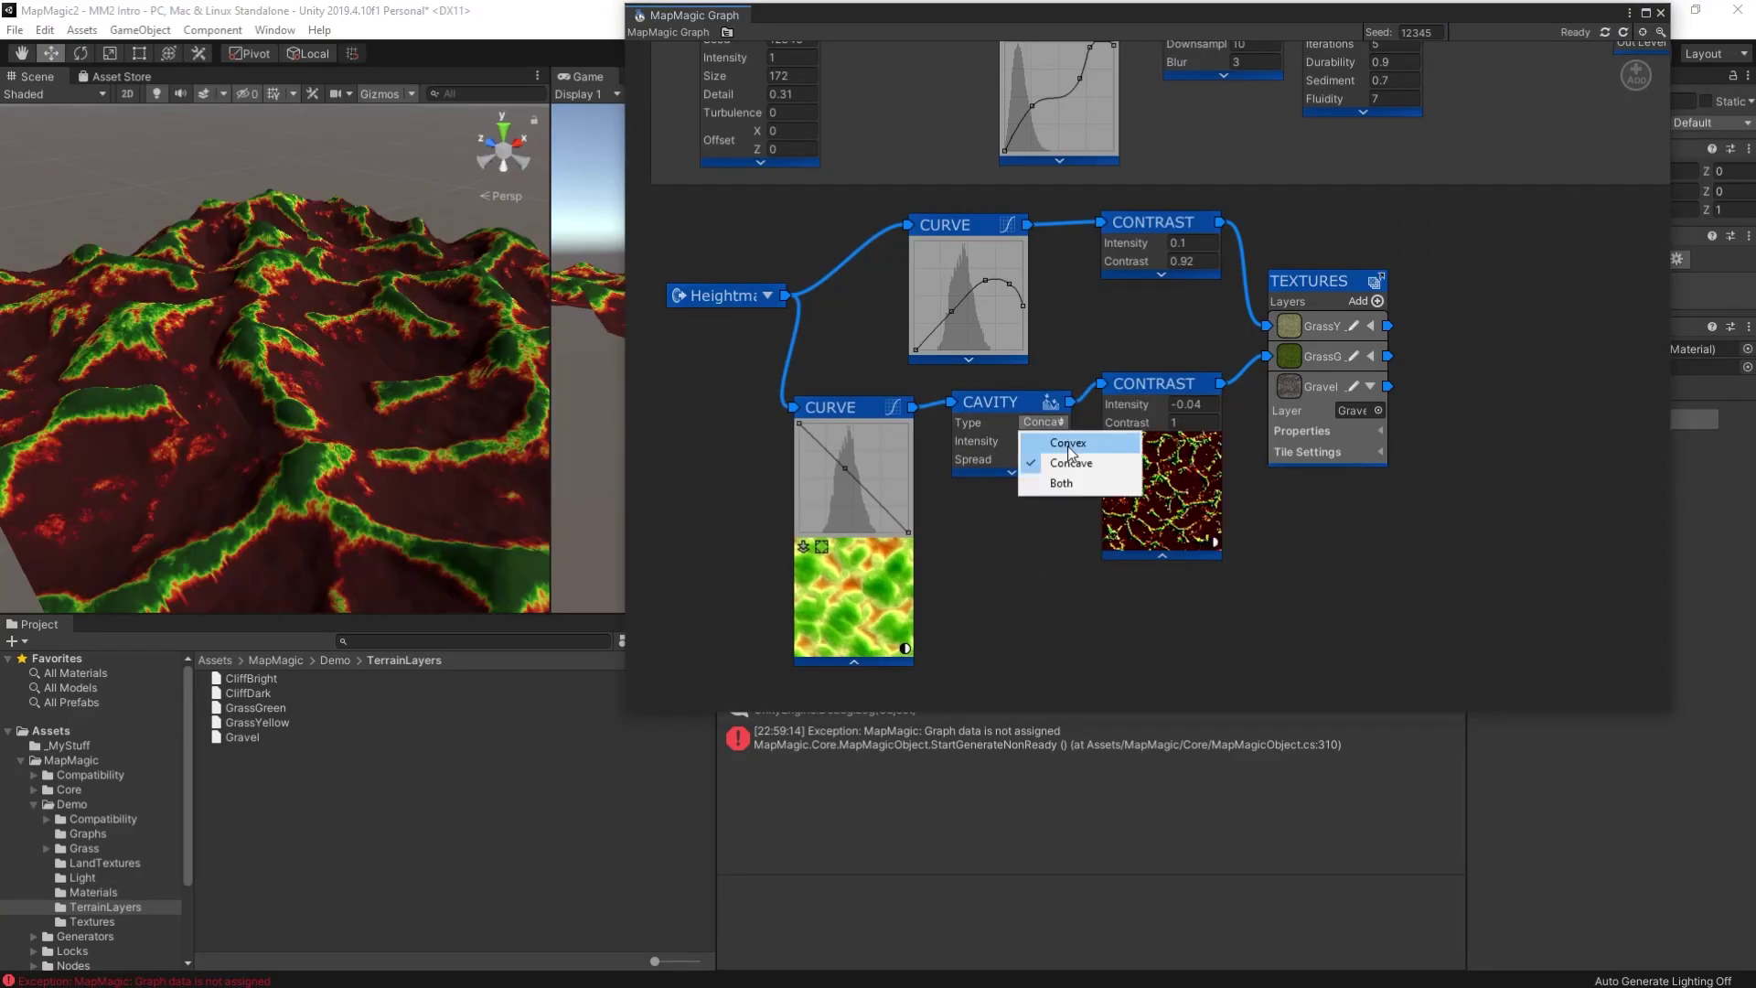
click(1070, 447)
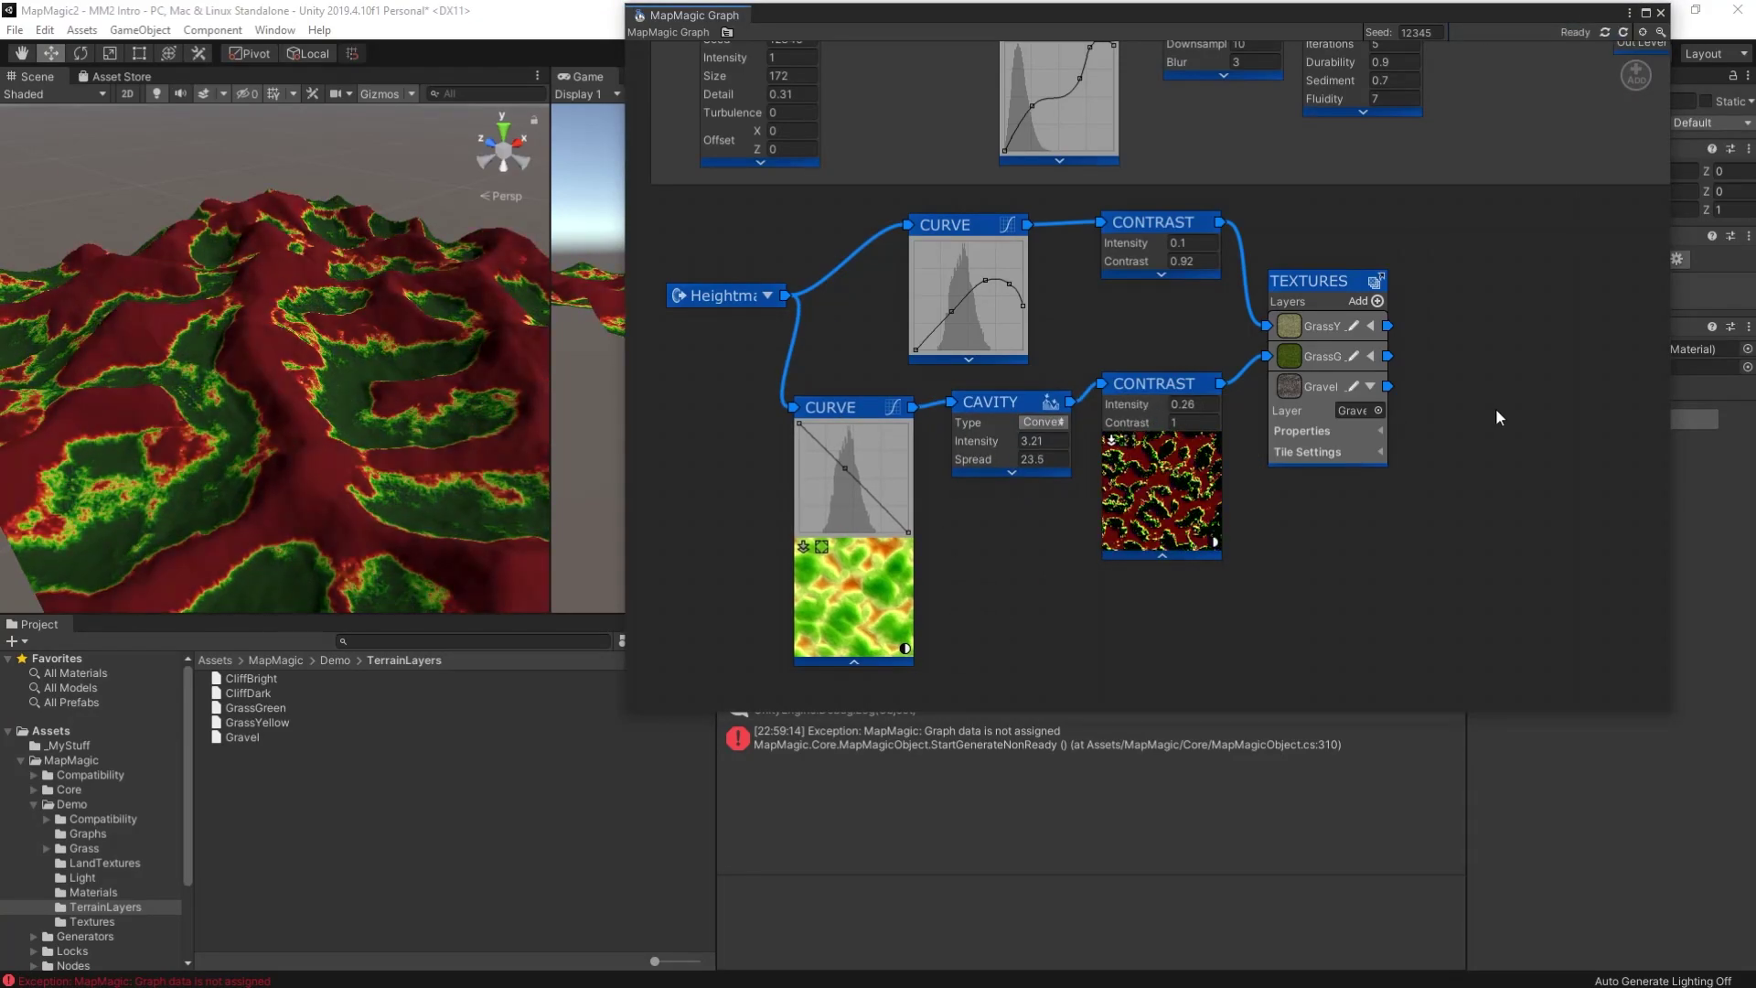
drag(1155, 384, 1163, 397)
Add a CliffDark texture layer masked by a Slope node running to 90.
click(1378, 302)
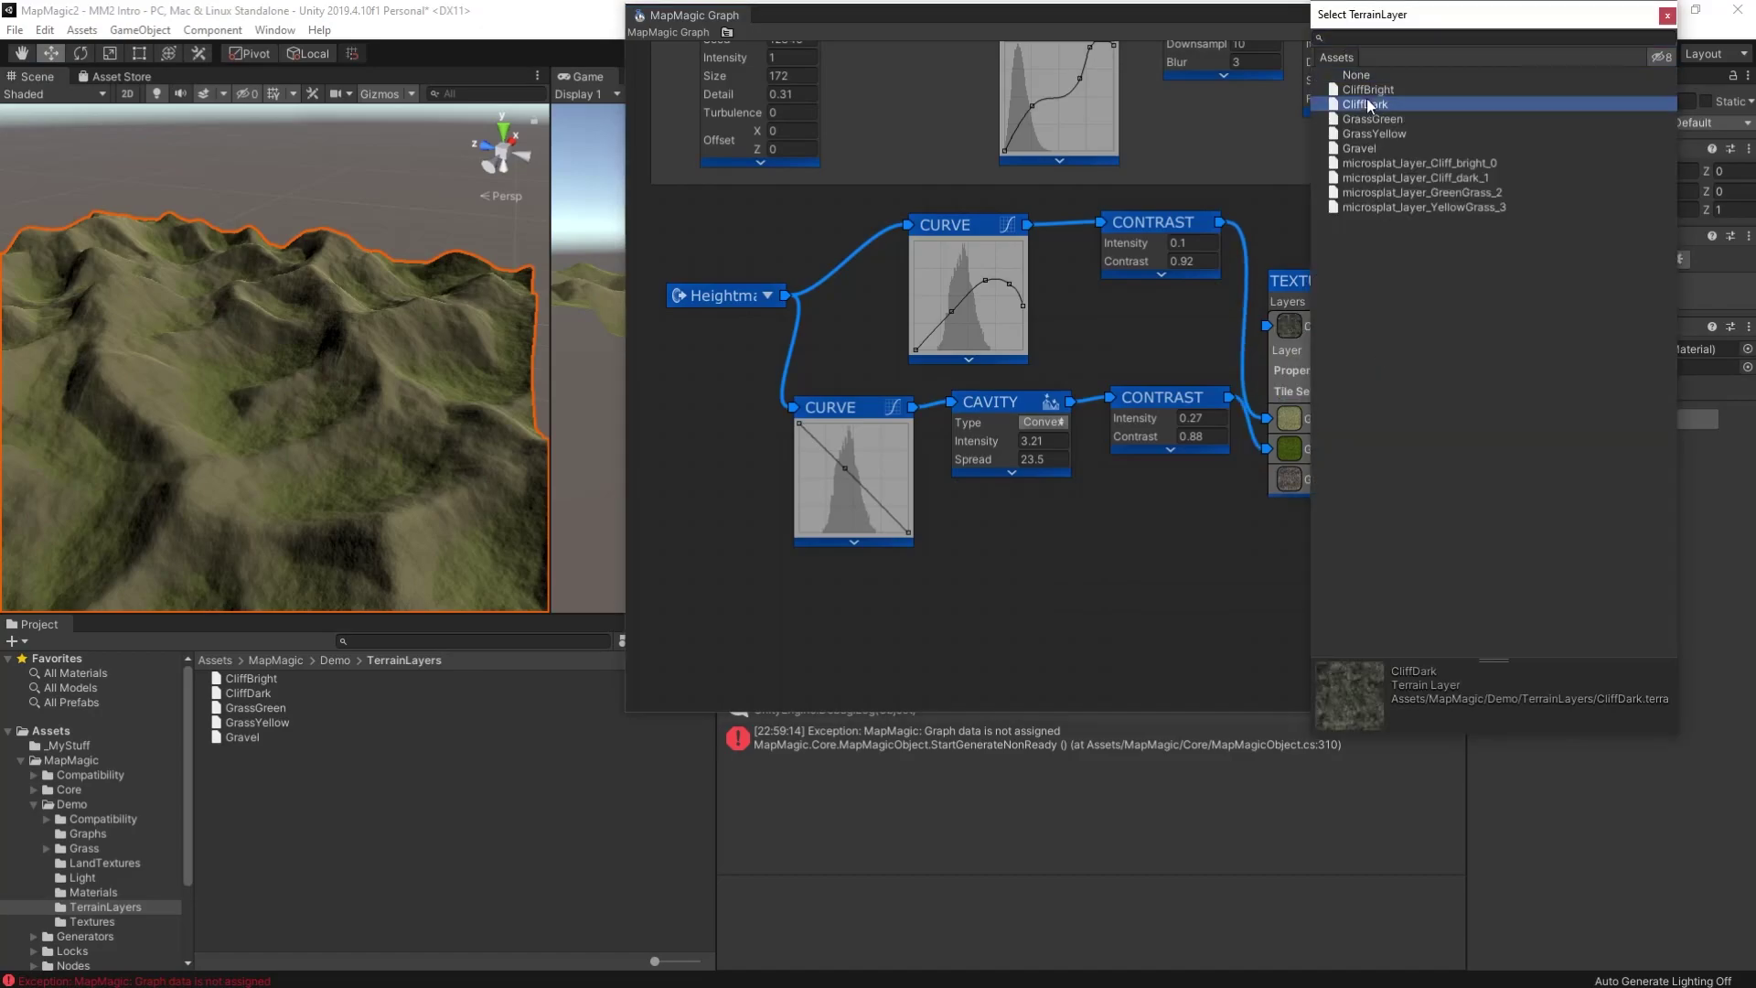
double_click(1372, 108)
drag(723, 294, 695, 438)
drag(945, 224, 828, 366)
right_click(823, 256)
mouse_move(1015, 257)
click(1134, 439)
drag(819, 271, 832, 291)
text(90)
key(Return)
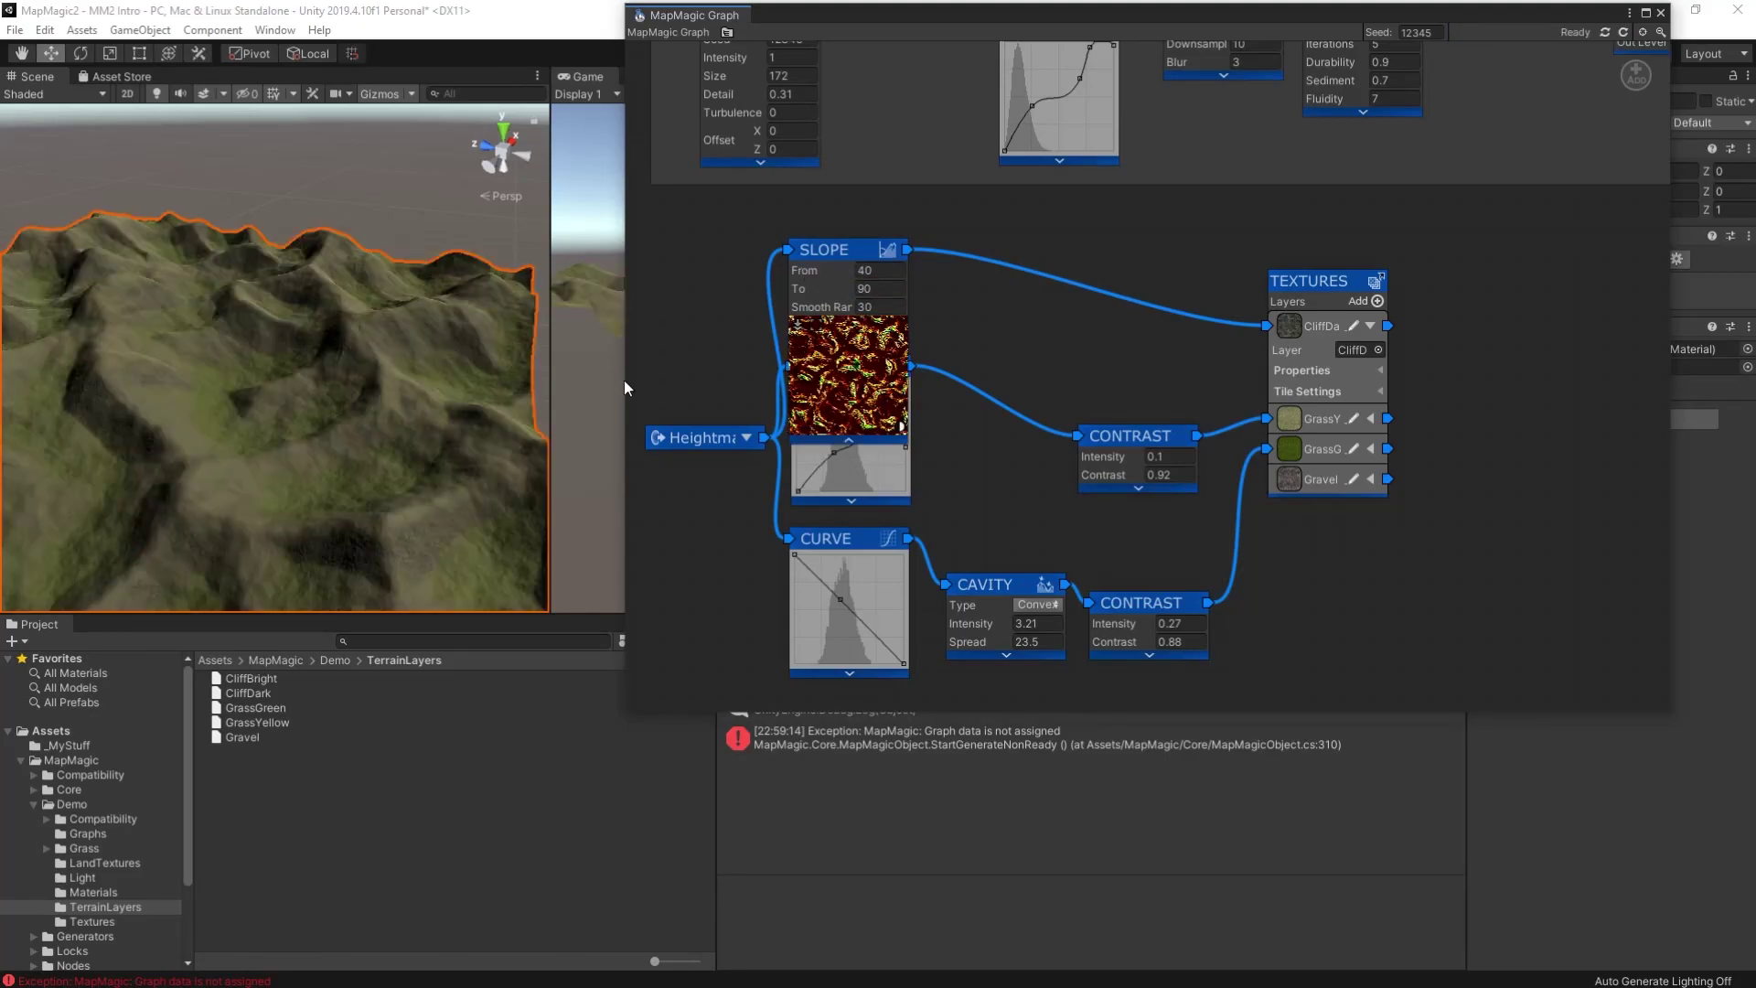
Colour the Textures group green.
alt+drag(424, 442, 532, 313)
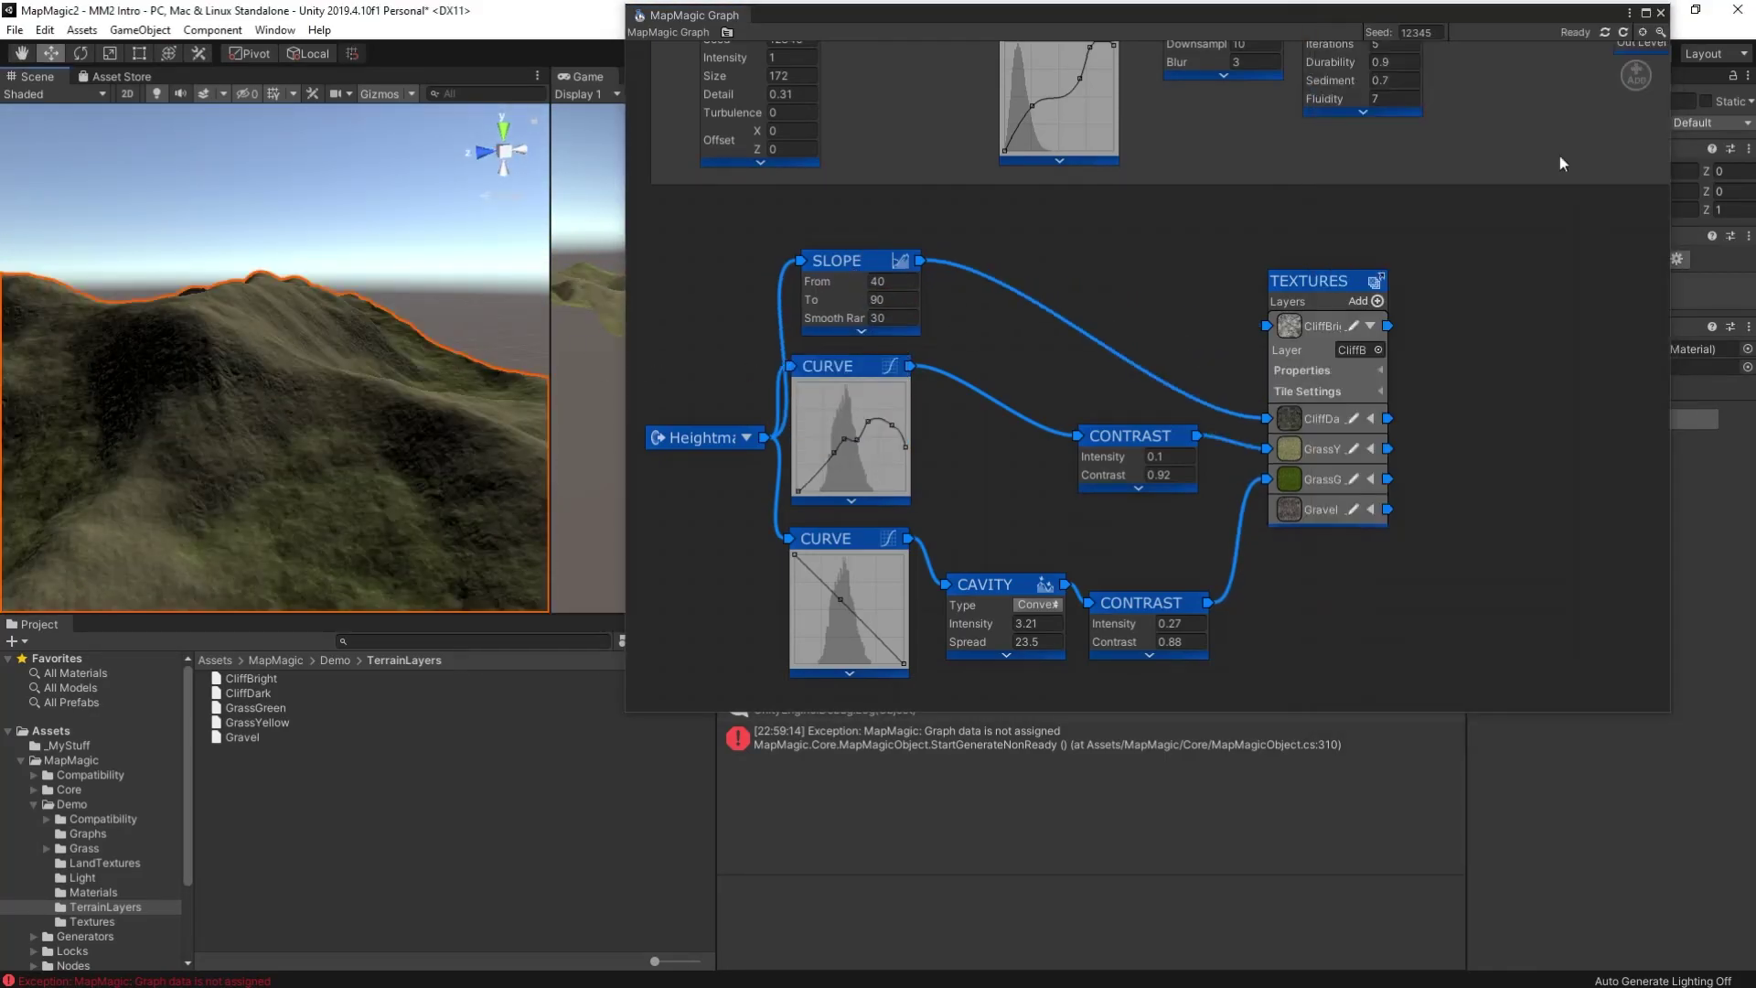
click(720, 267)
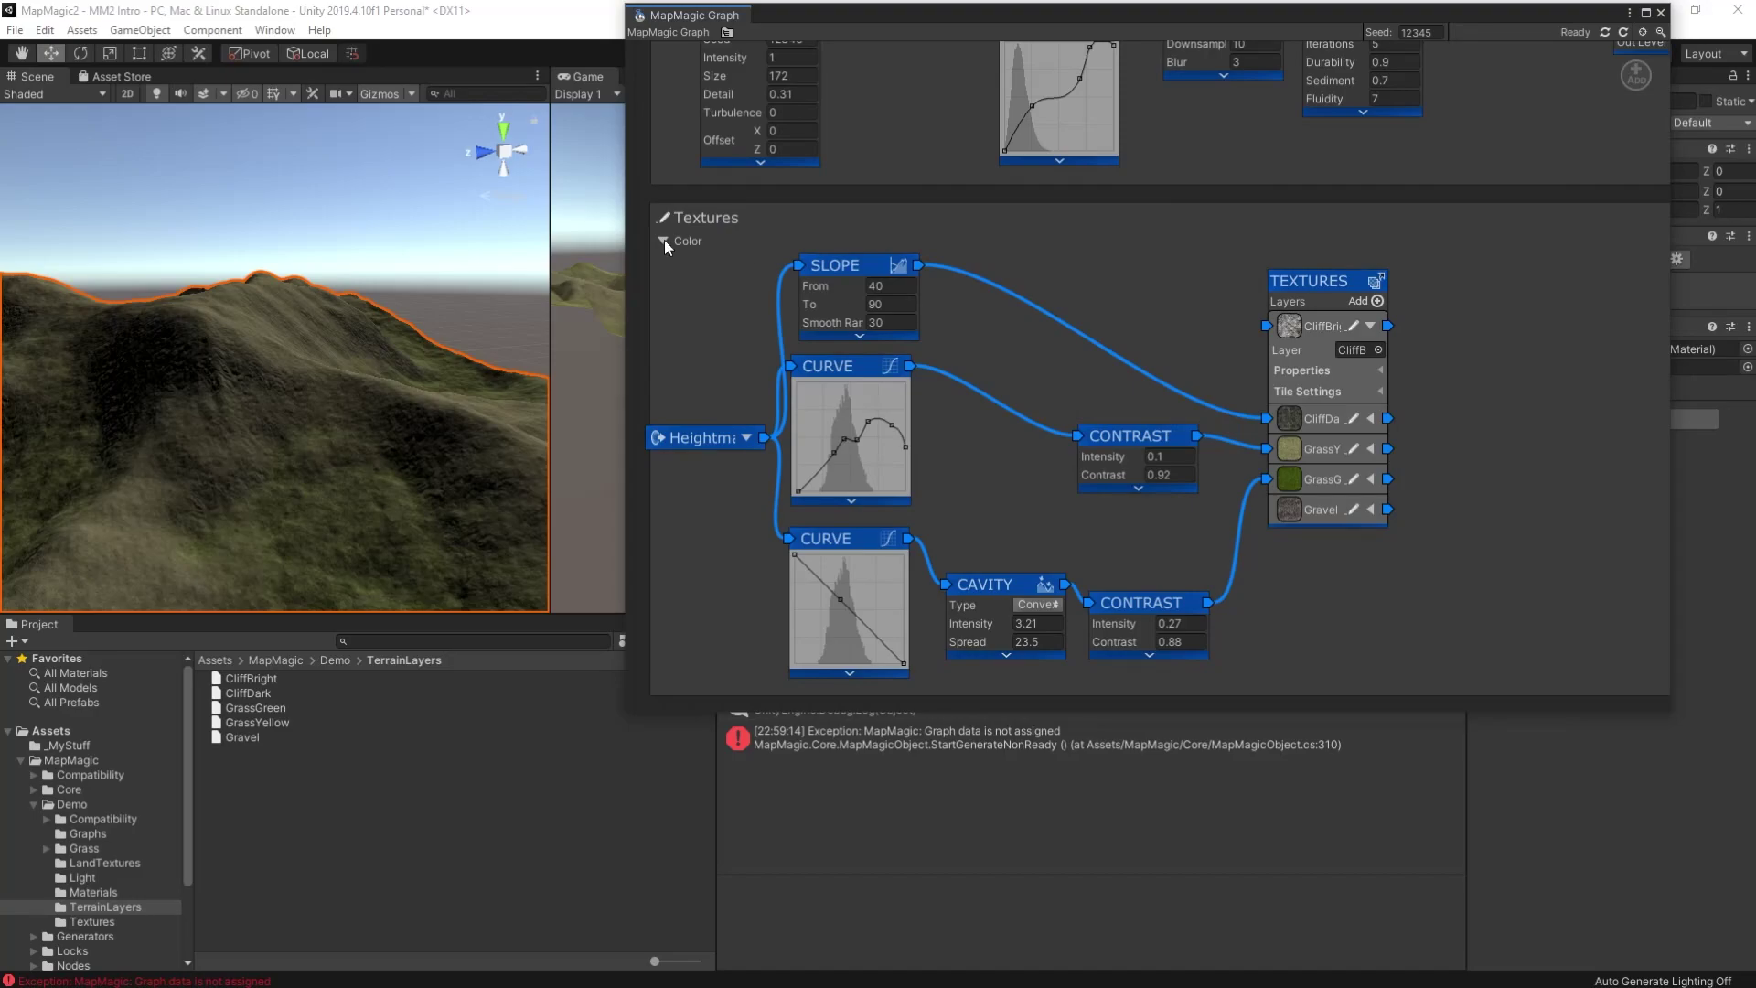
click(732, 476)
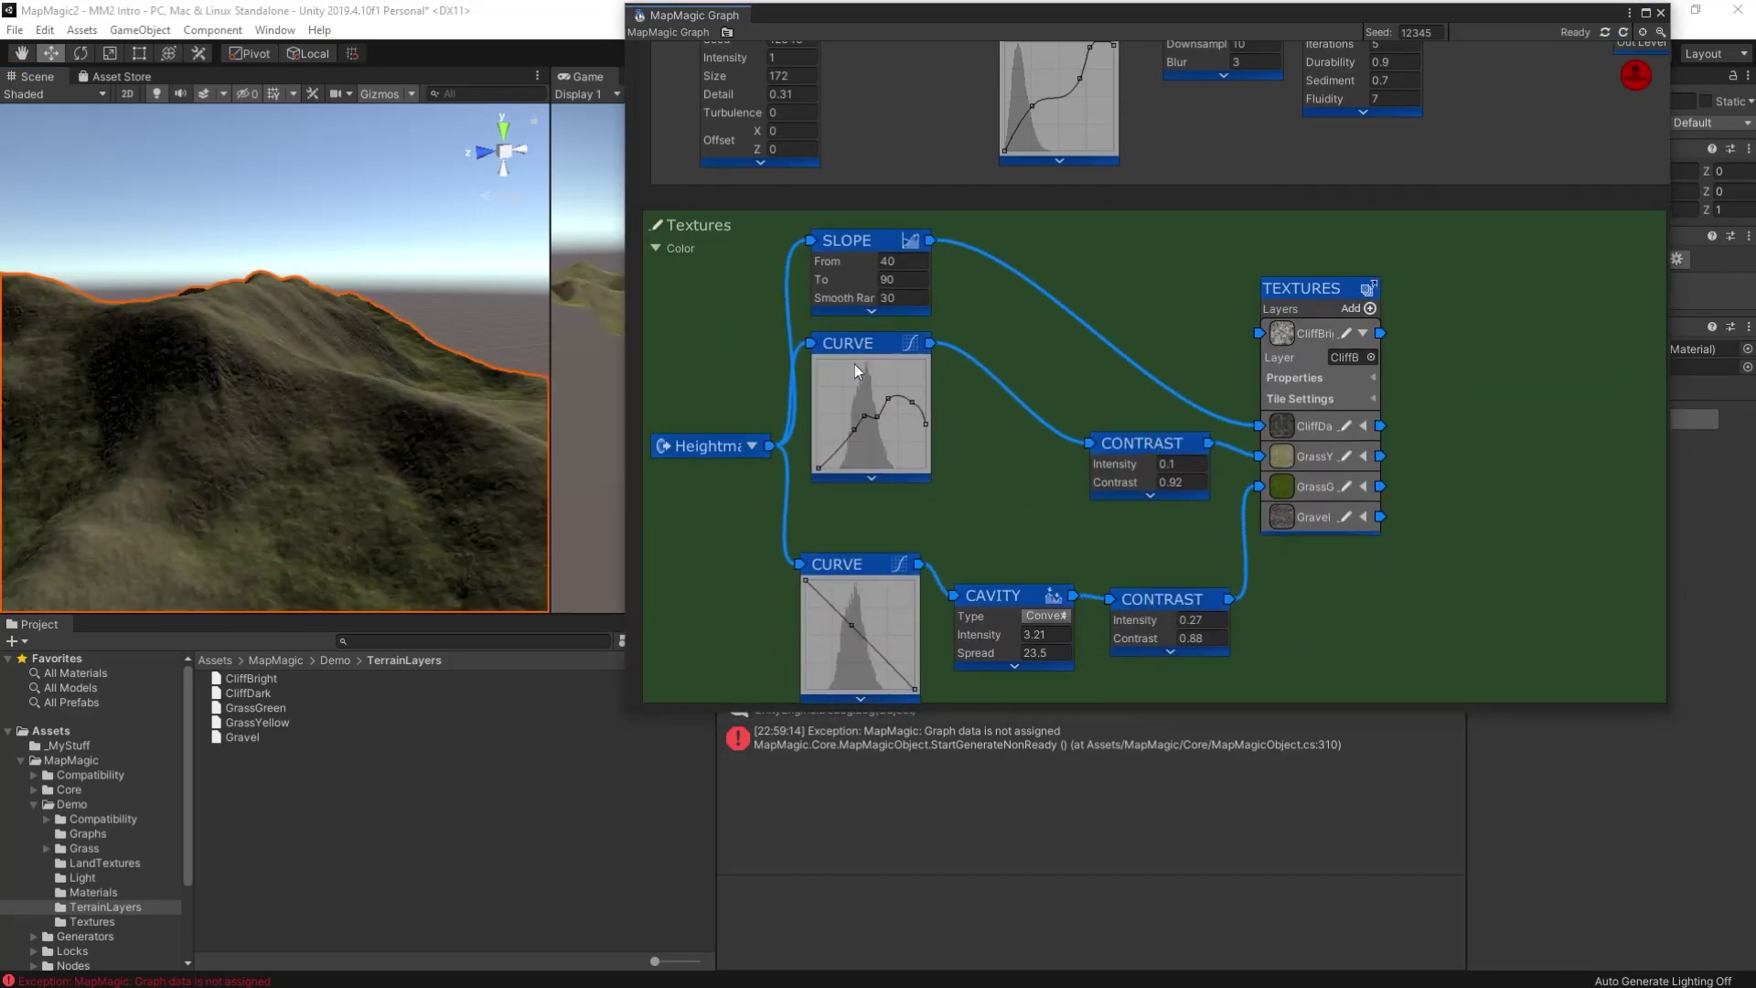
Duplicate the Slope mask for the bright cliff, raise its start, and insert a Curve.
right_click(828, 240)
click(871, 311)
drag(845, 236, 822, 233)
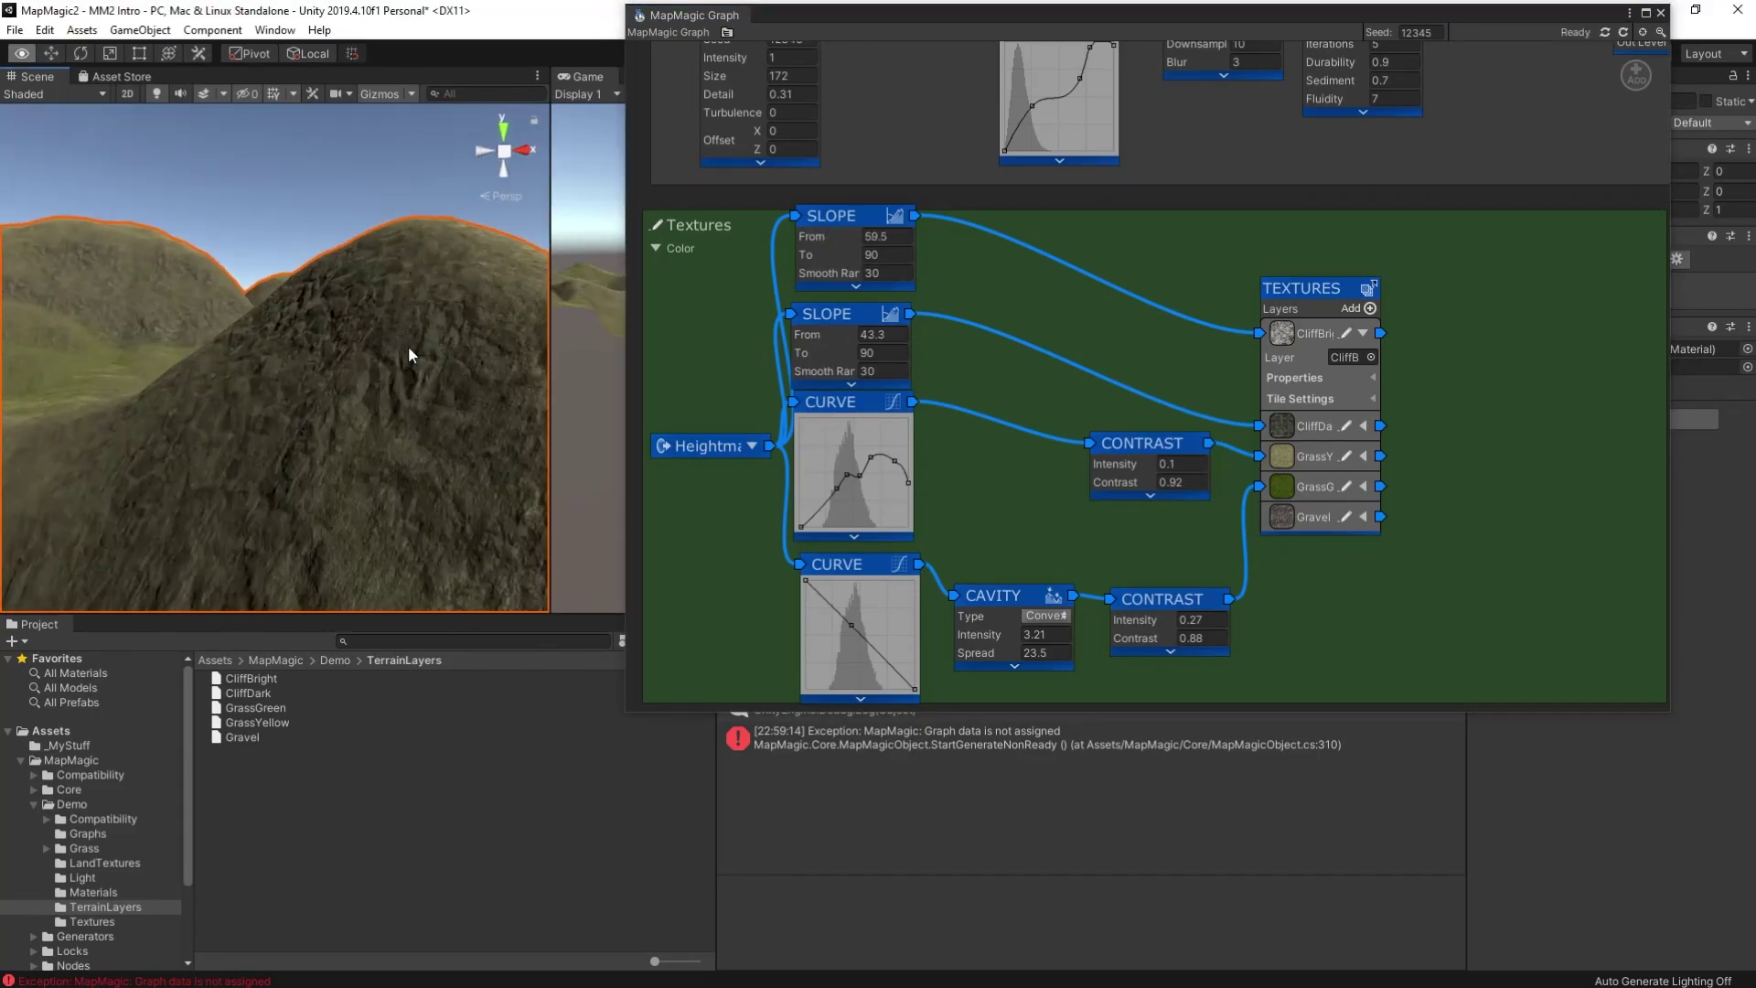
mouse_move(818, 236)
mouse_down()
mouse_move(851, 245)
mouse_move(823, 245)
mouse_up()
right_click(1055, 264)
click(1217, 268)
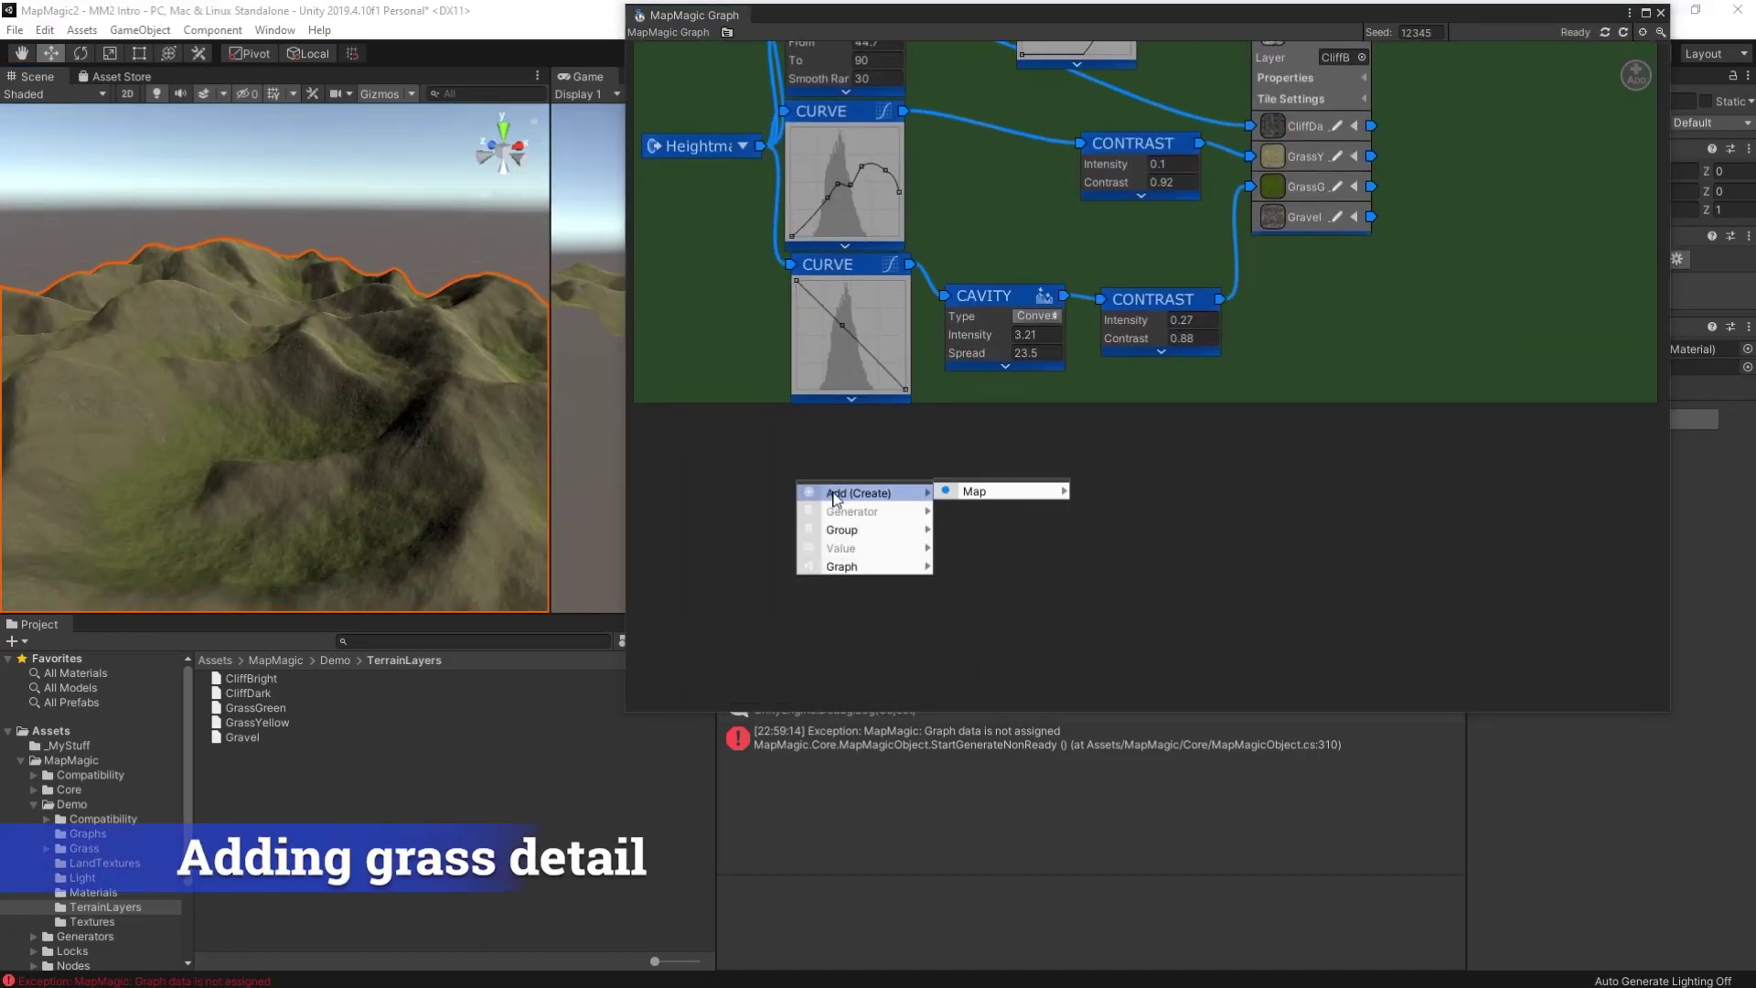
Add a Grass output node using the Sedge grass texture.
mouse_move(1146, 528)
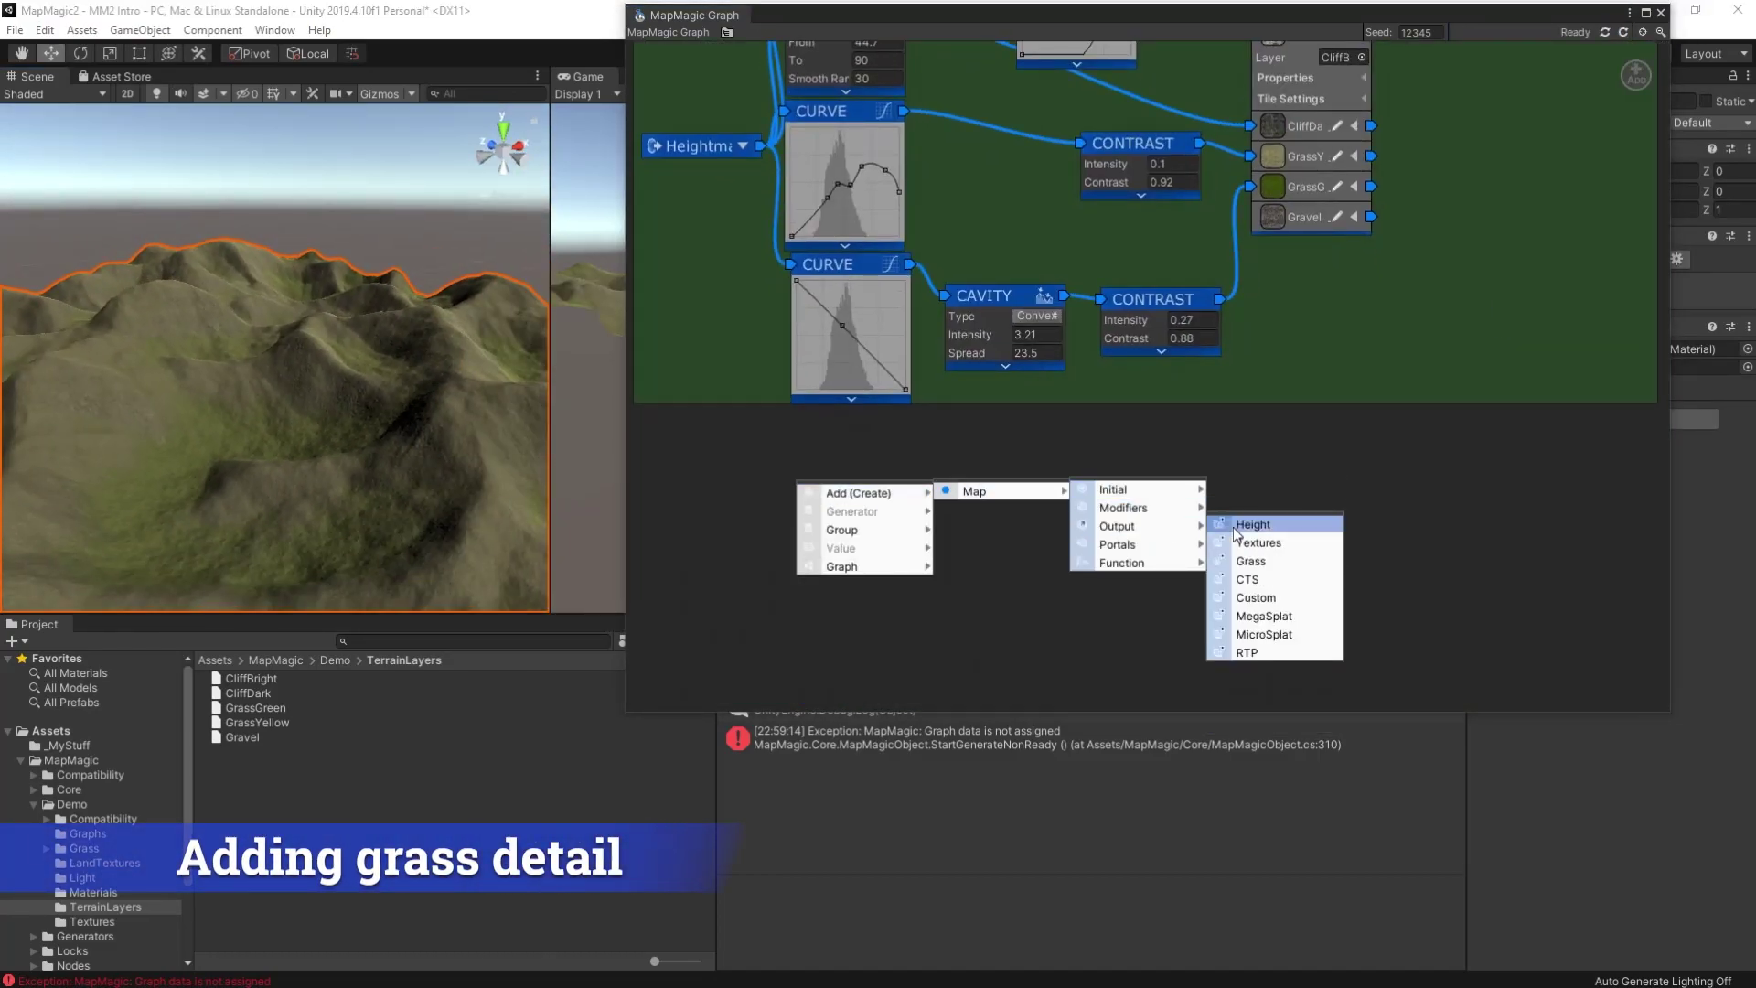
click(1277, 559)
click(1131, 513)
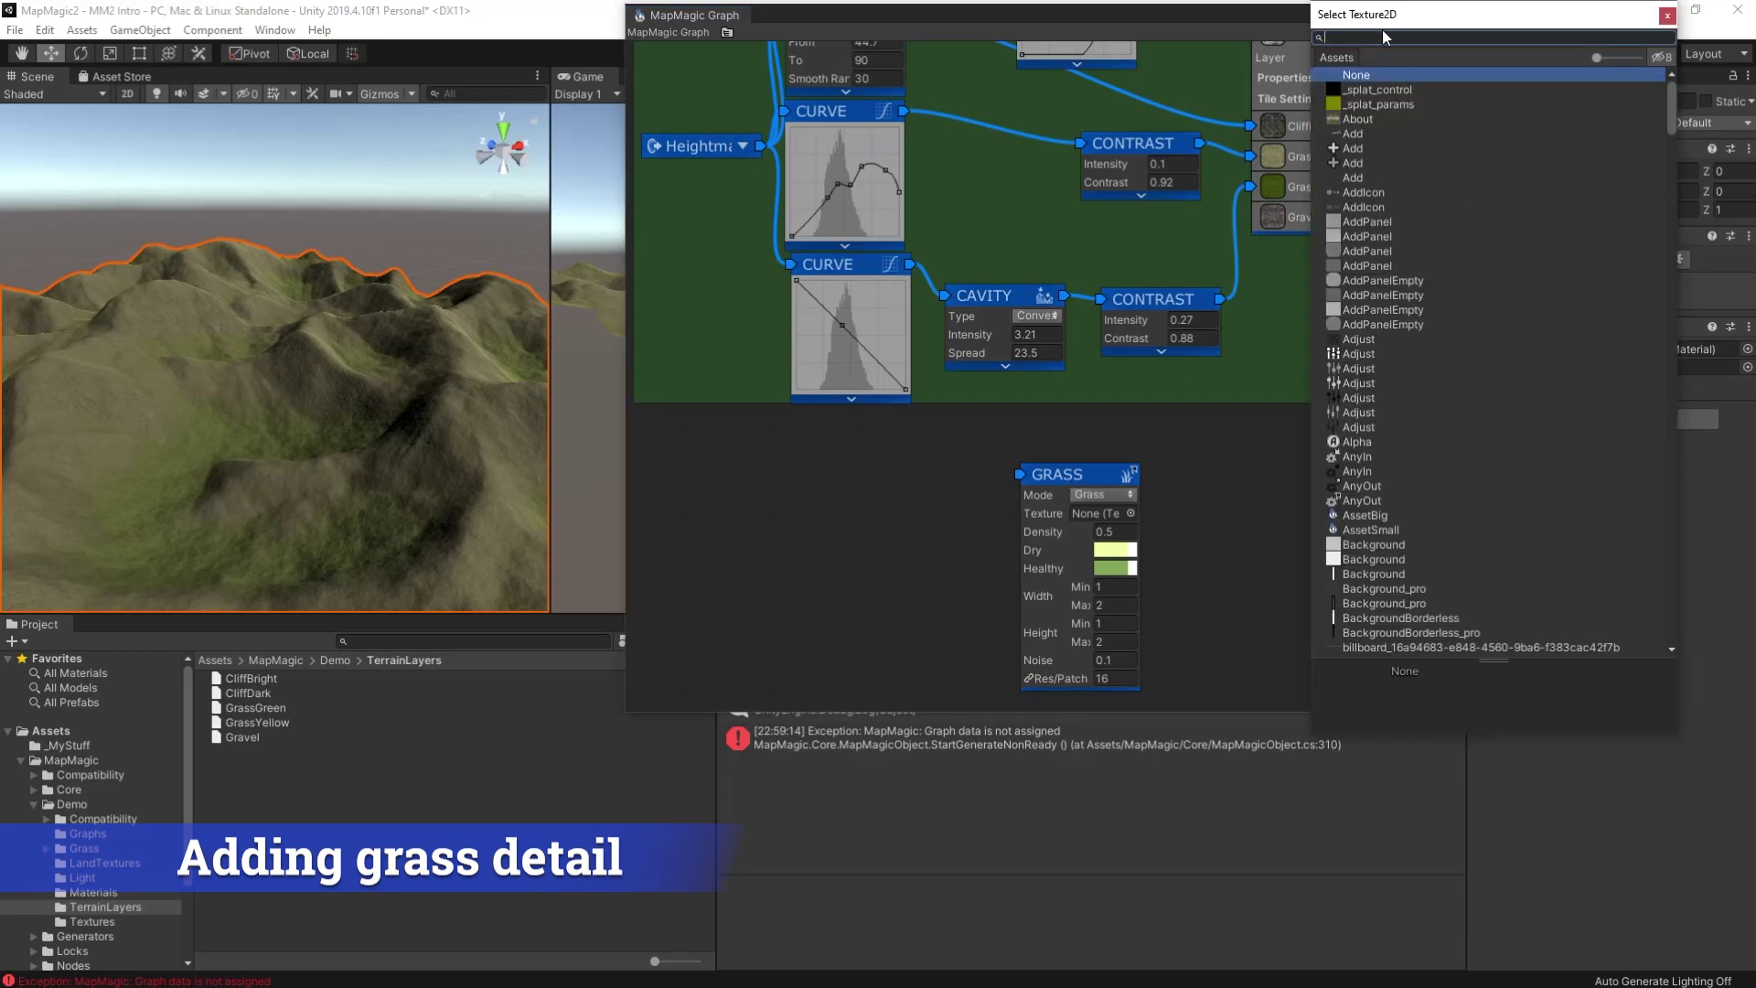
text(sedge)
double_click(1372, 90)
Add a Grass portal exit node and connect it to the grass generator.
right_click(1429, 179)
mouse_move(1491, 186)
mouse_move(1583, 189)
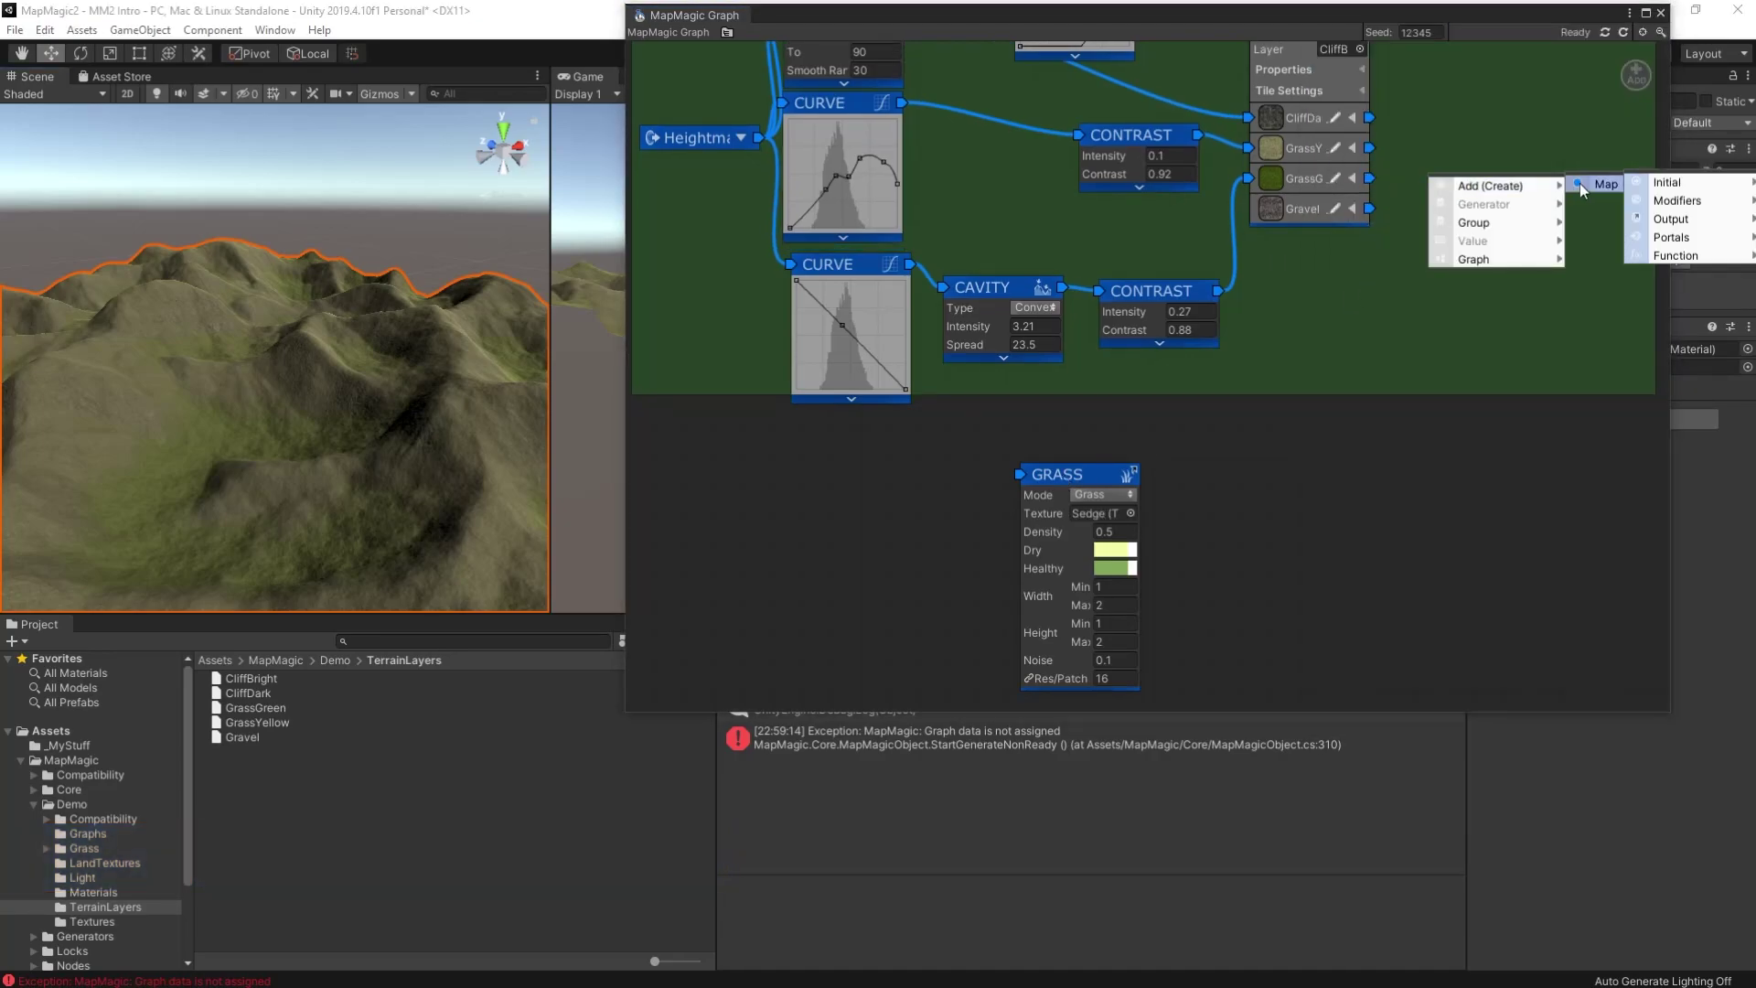
click(1666, 229)
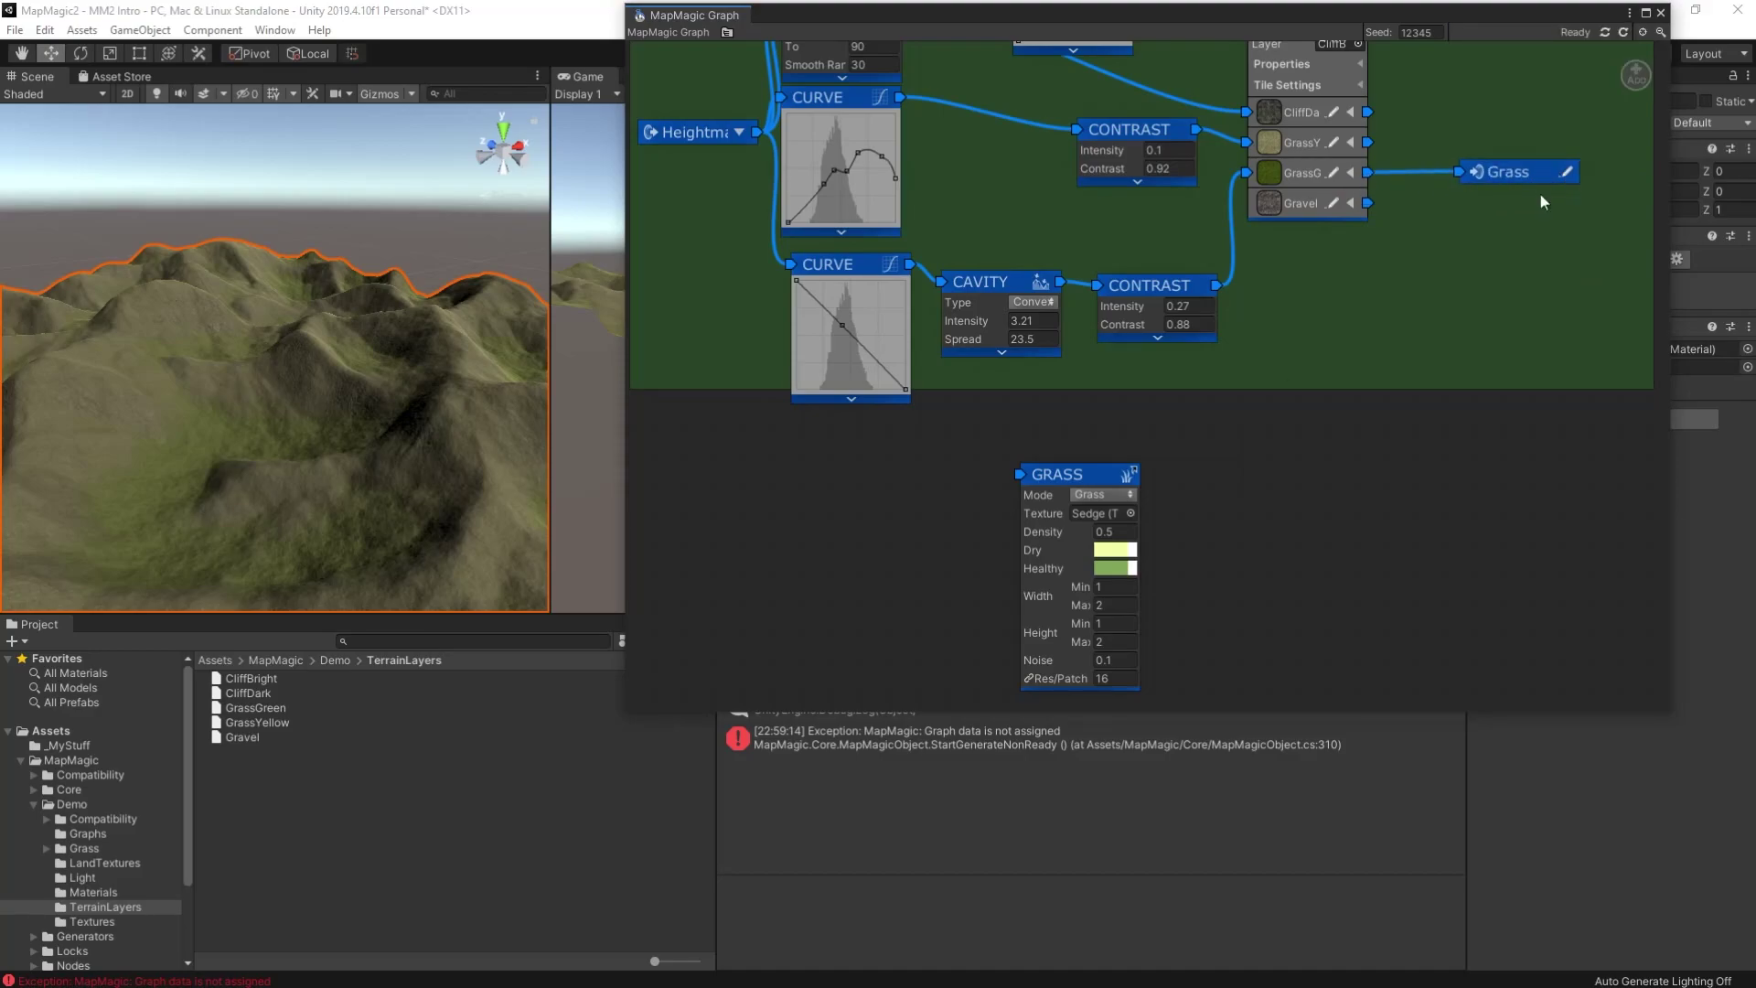
click(1261, 547)
right_drag(274, 457, 274, 375)
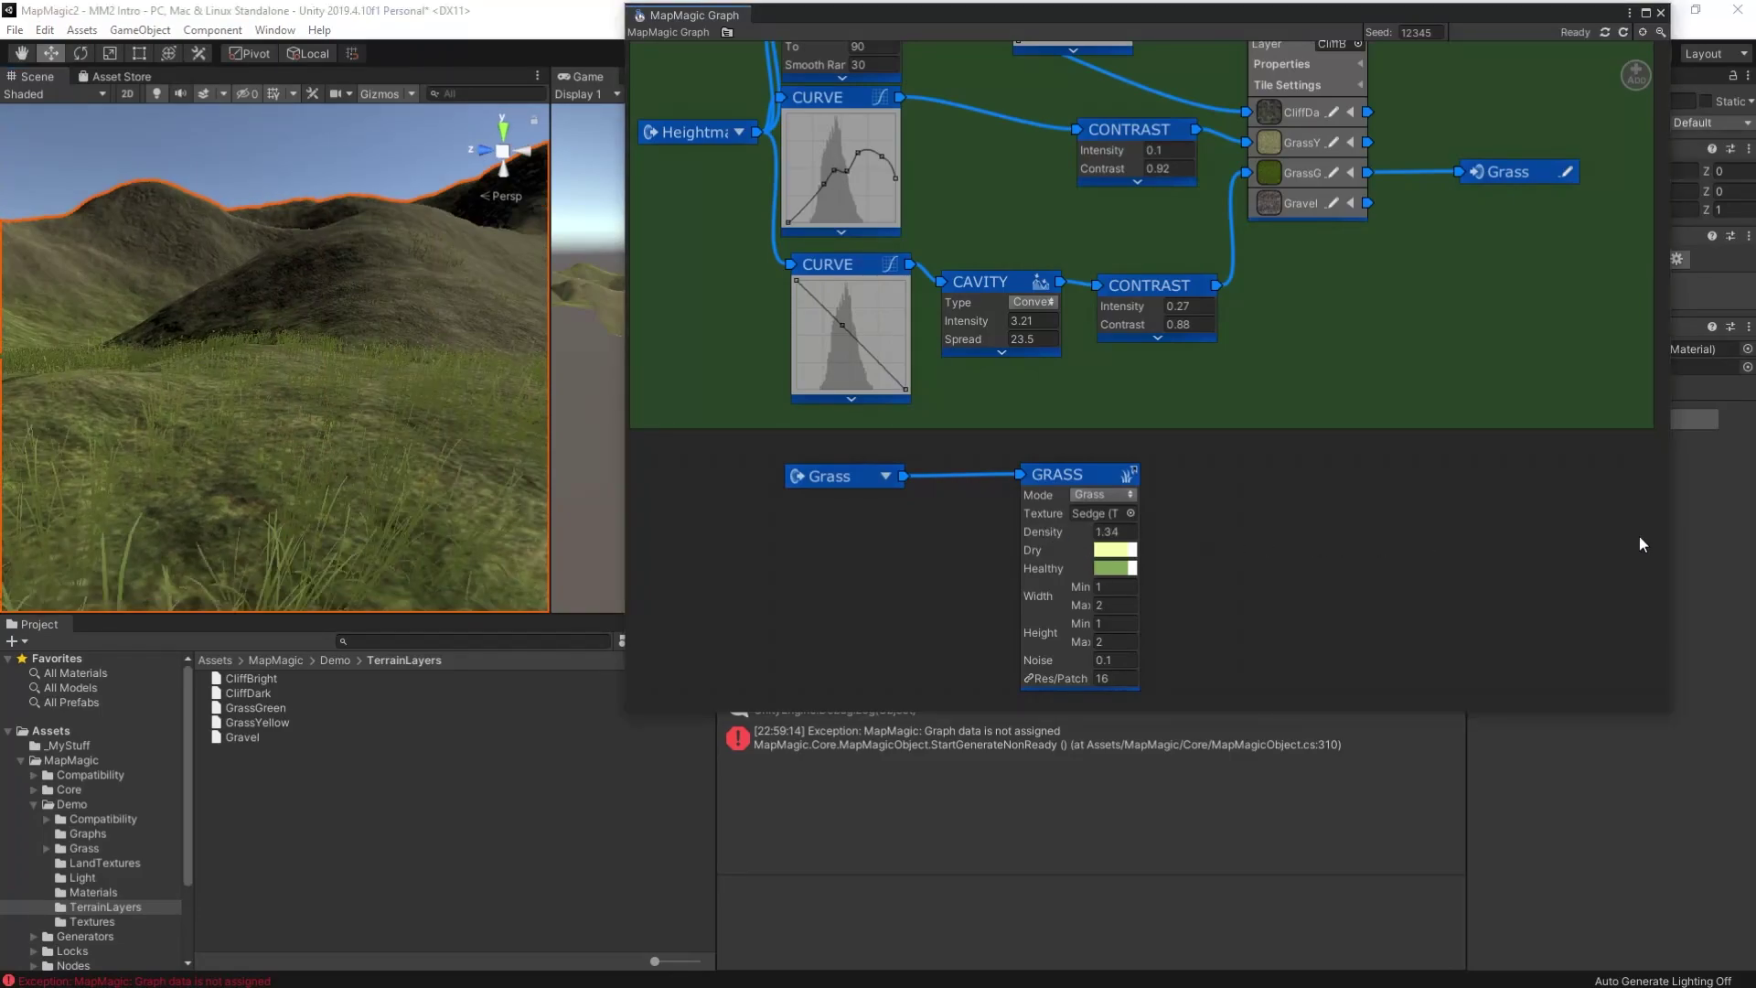
right_drag(440, 396, 183, 411)
Preview the cavity mask on the terrain, then turn the preview off.
click(950, 357)
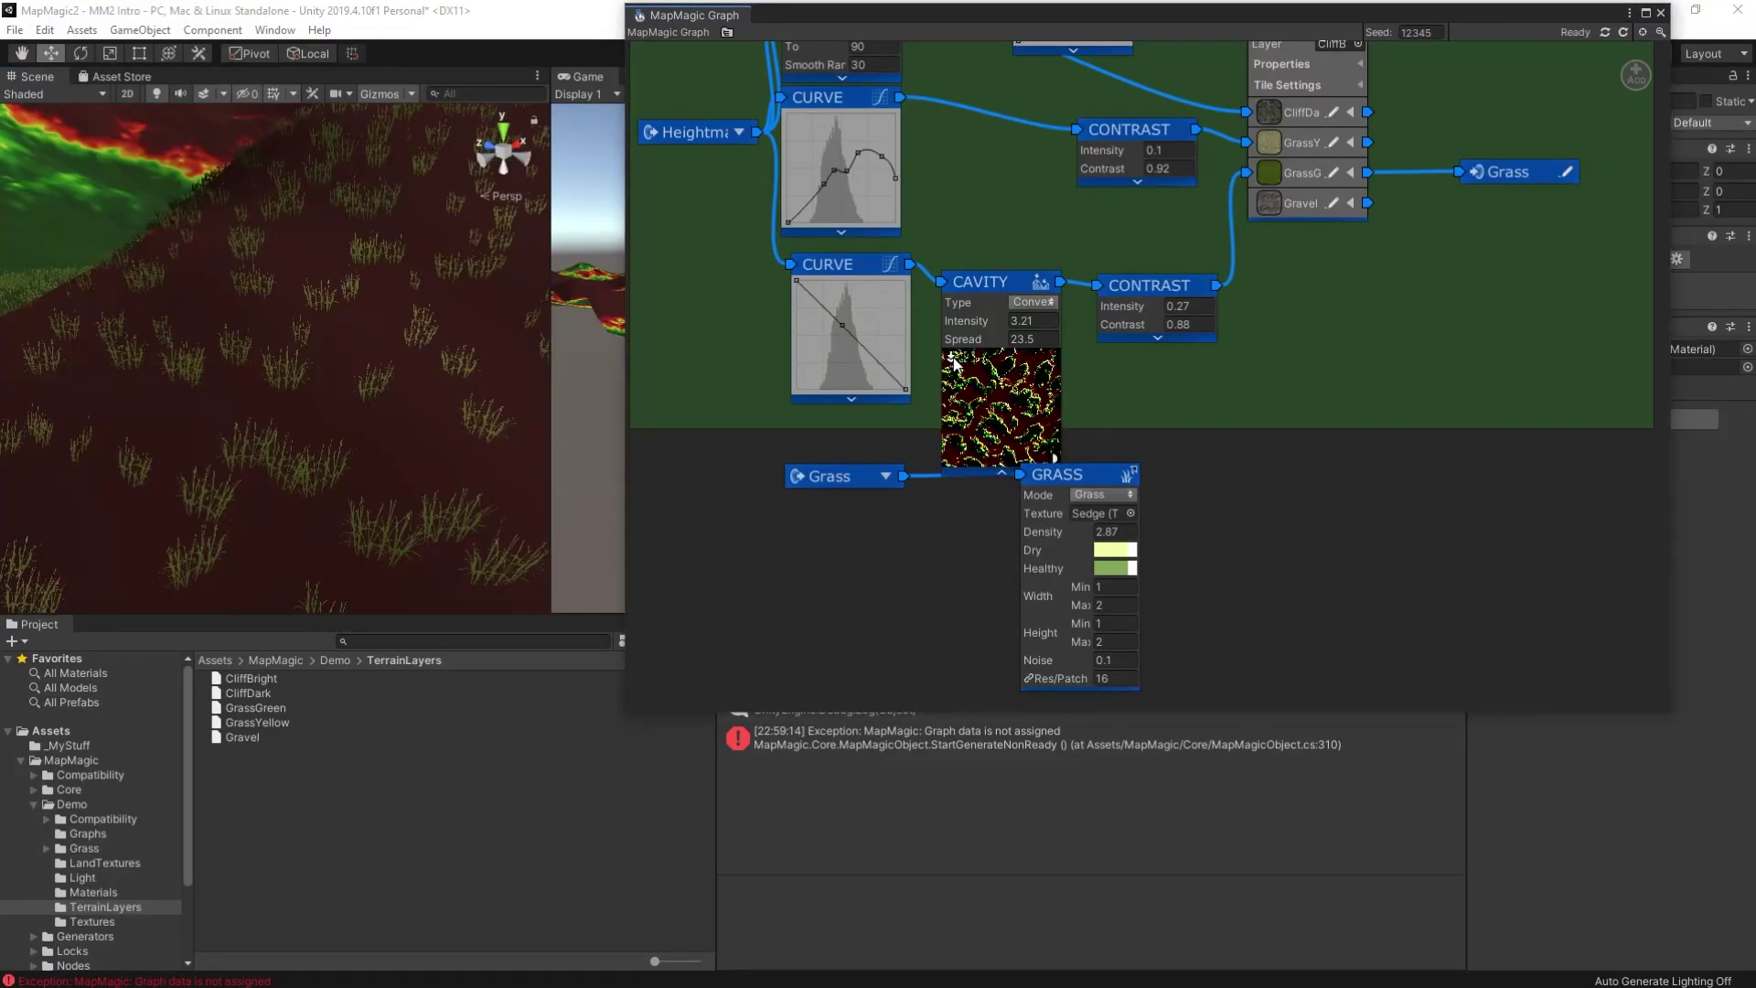
right_click(834, 305)
key(Escape)
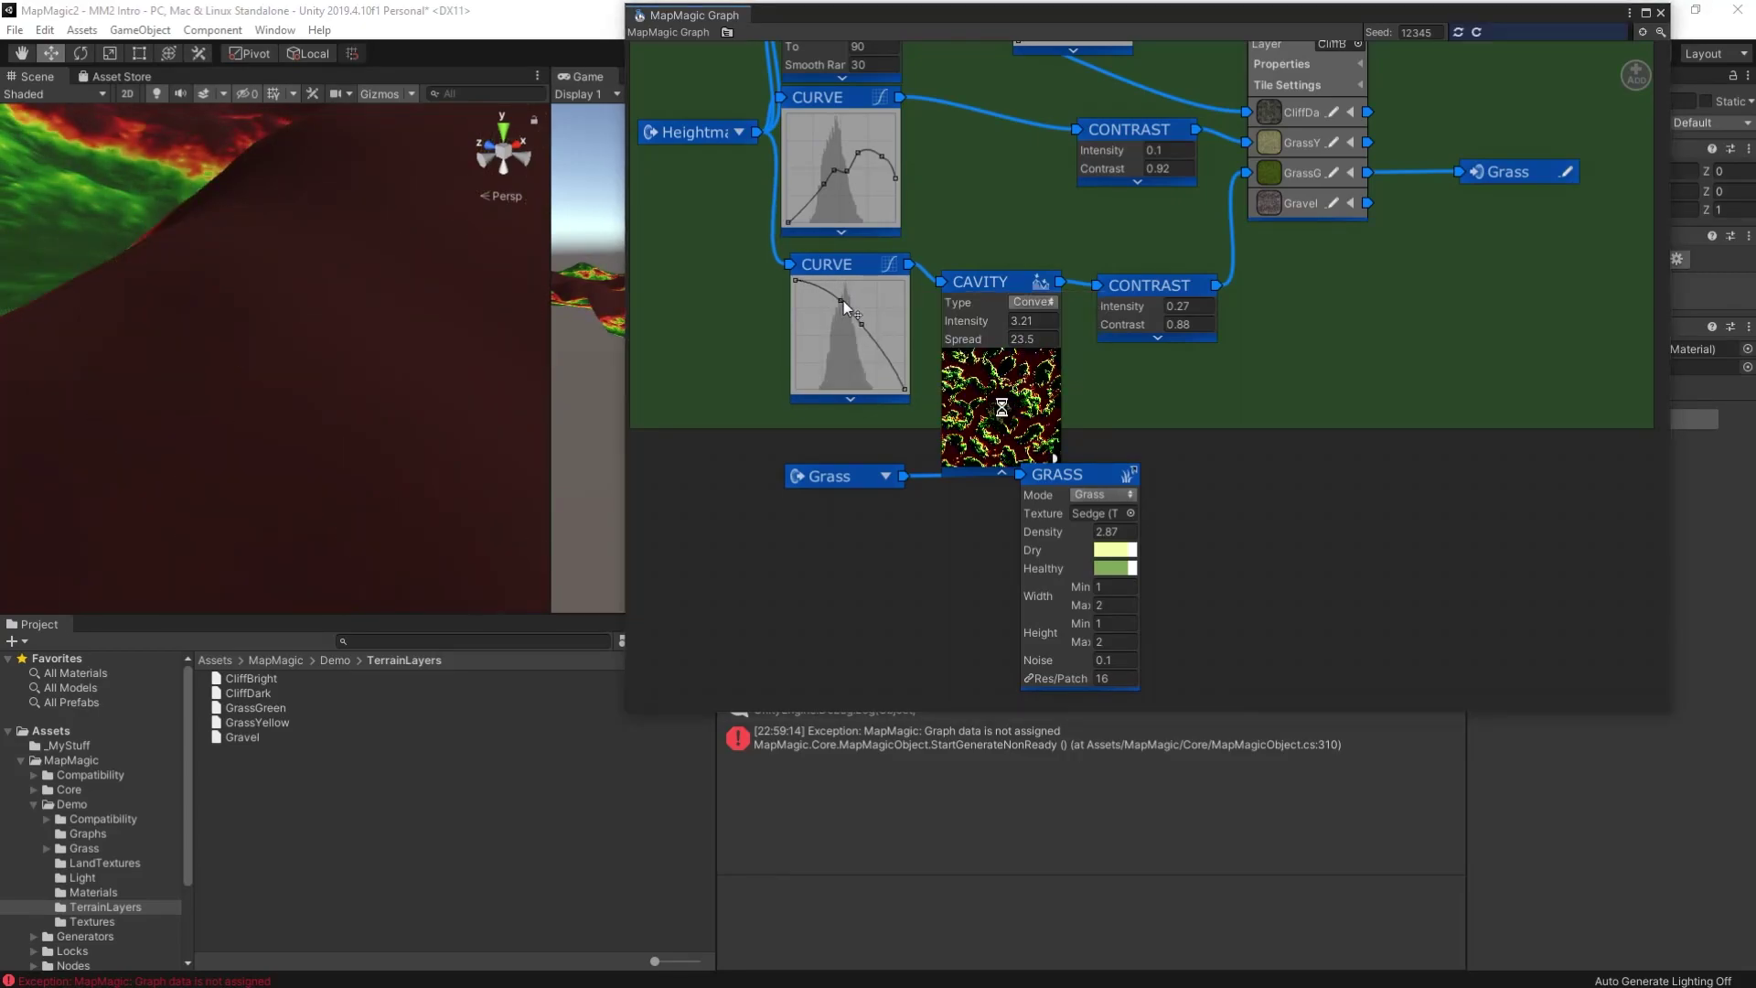
click(952, 357)
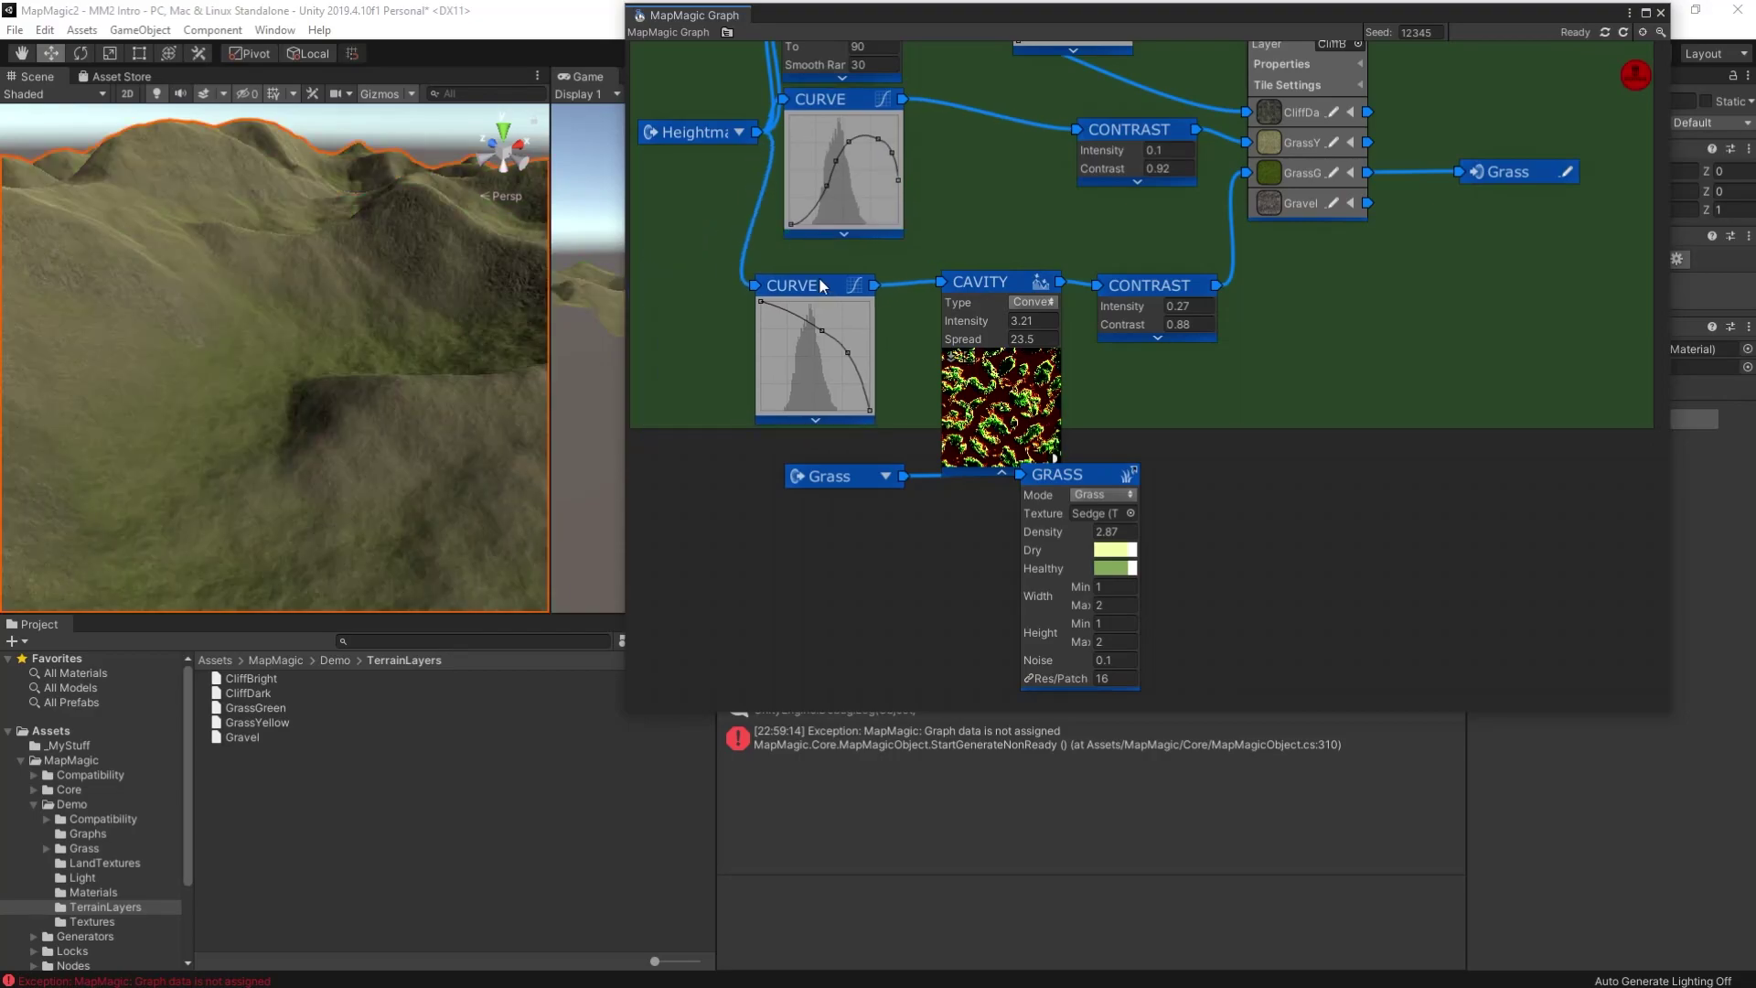
alt+drag(339, 439, 384, 468)
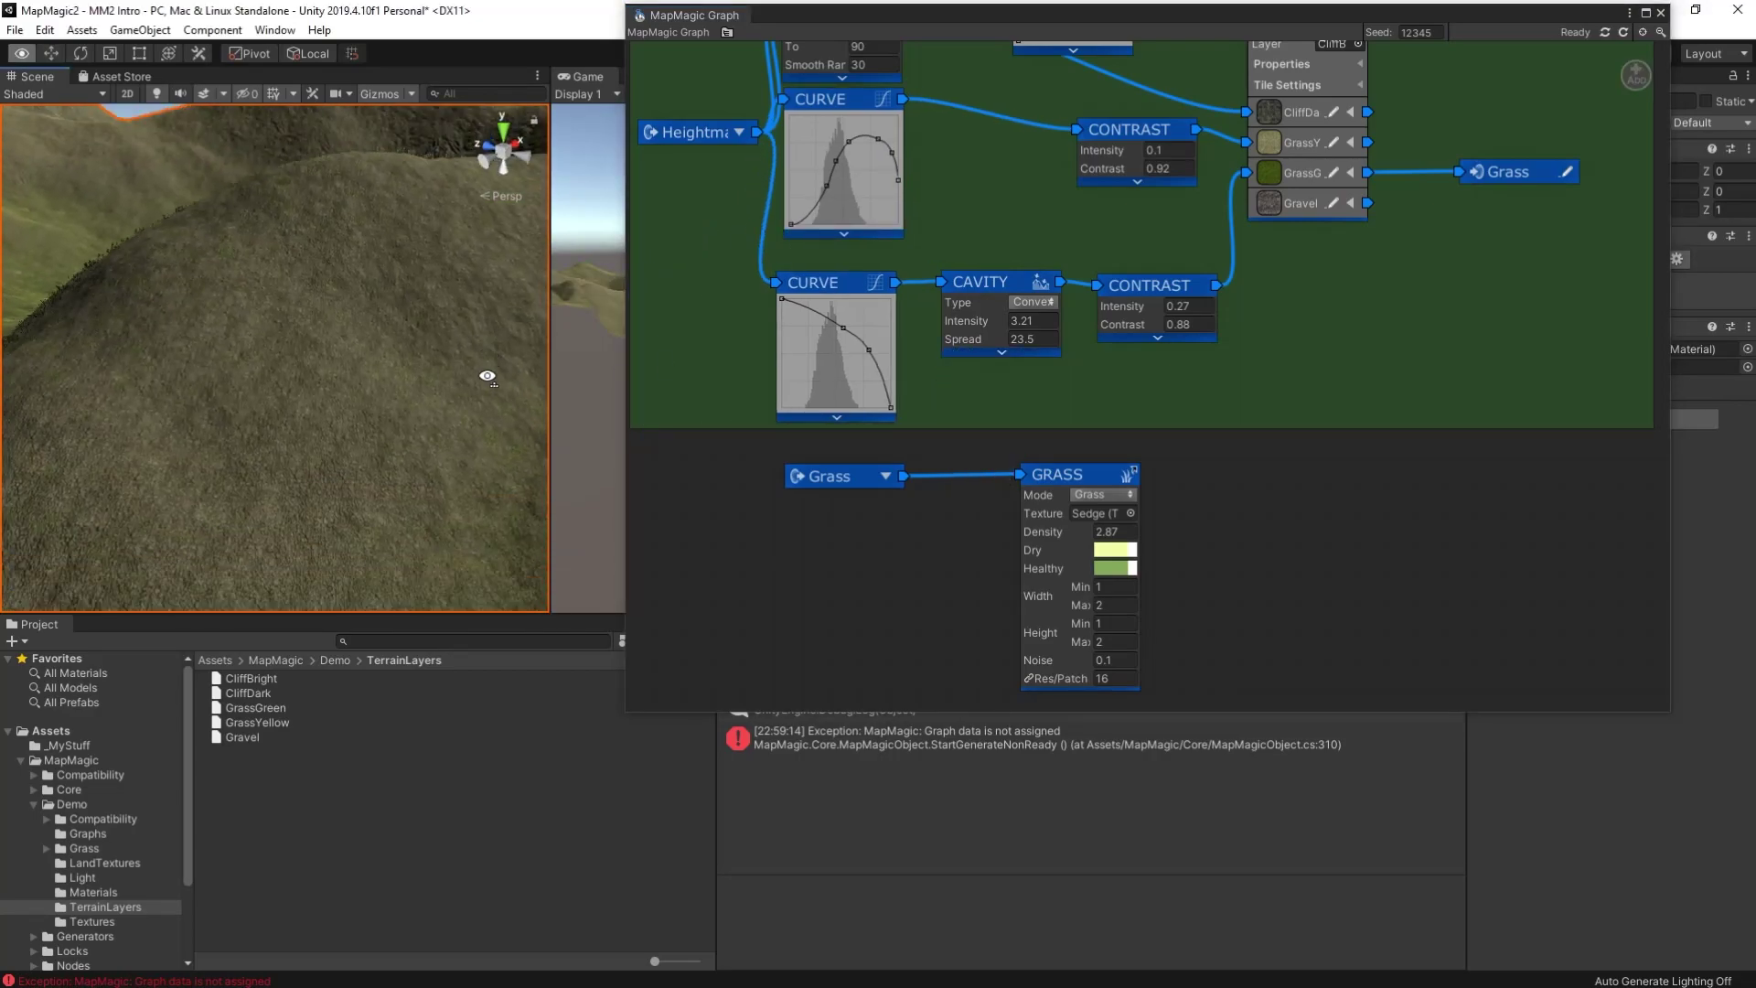
alt+drag(487, 376, 445, 276)
Raise the upper Contrast intensity to 0.79.
drag(1109, 154, 1231, 149)
click(372, 360)
scroll(372, 361, up, 5)
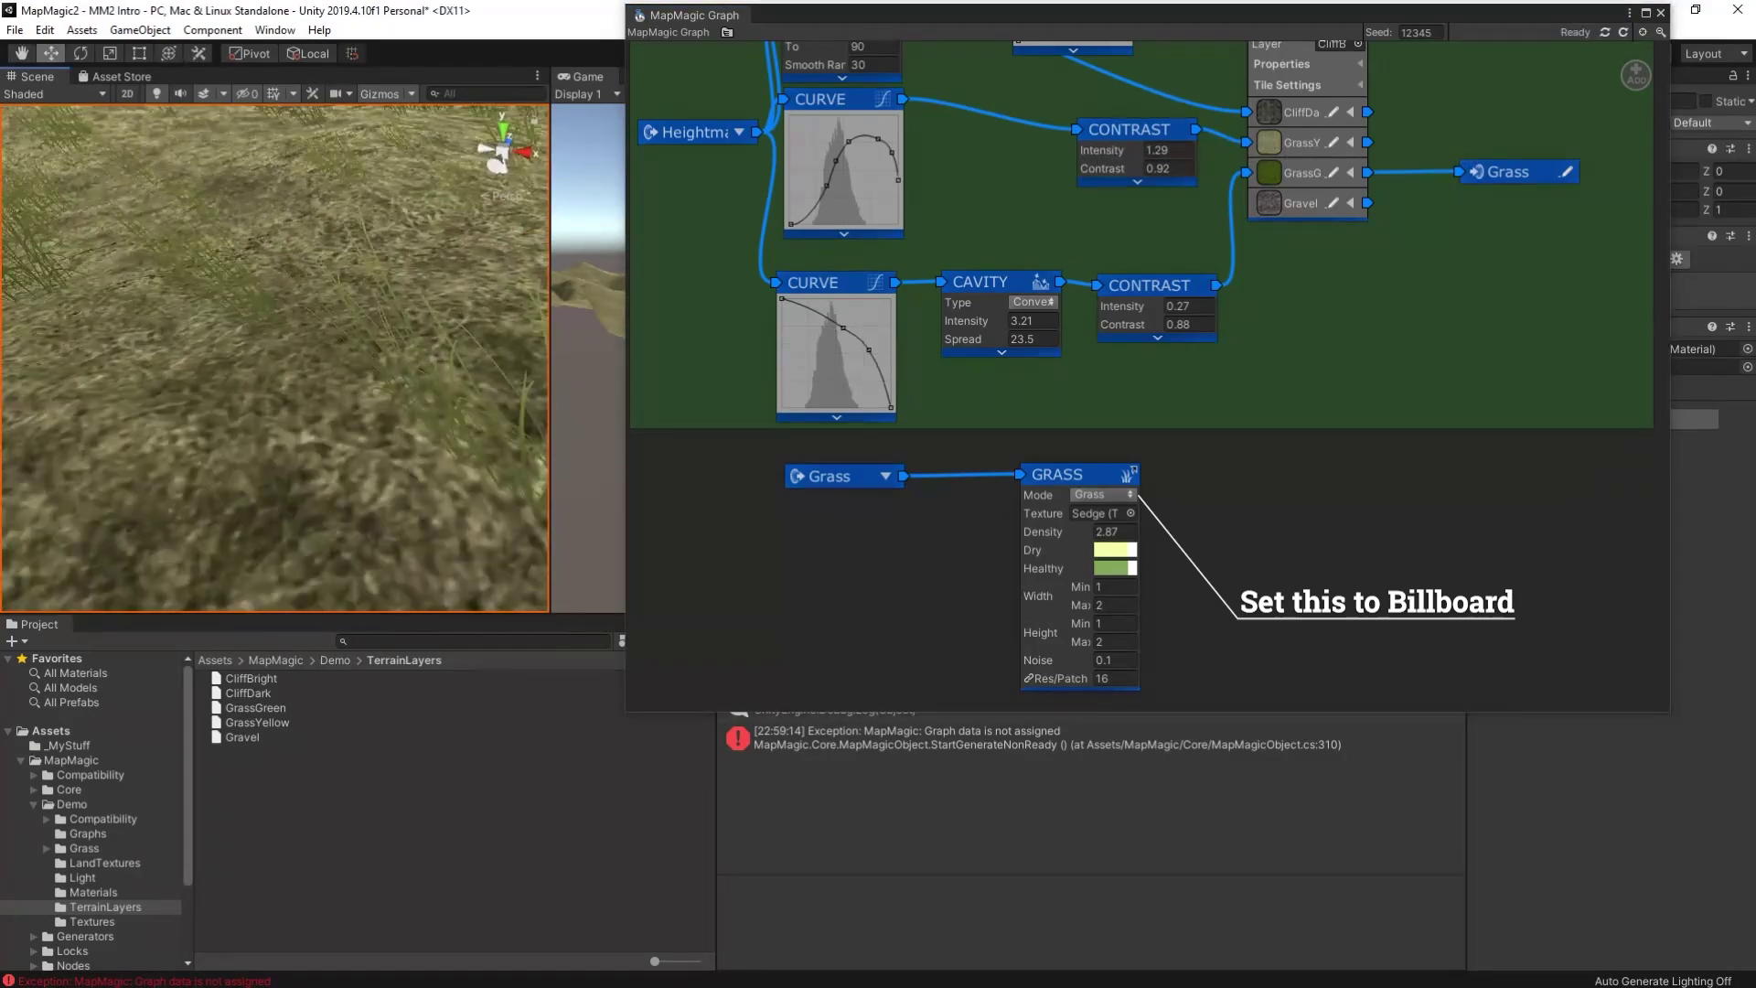
Reshape the upper height curve and make one of its segments linear.
drag(827, 186, 847, 199)
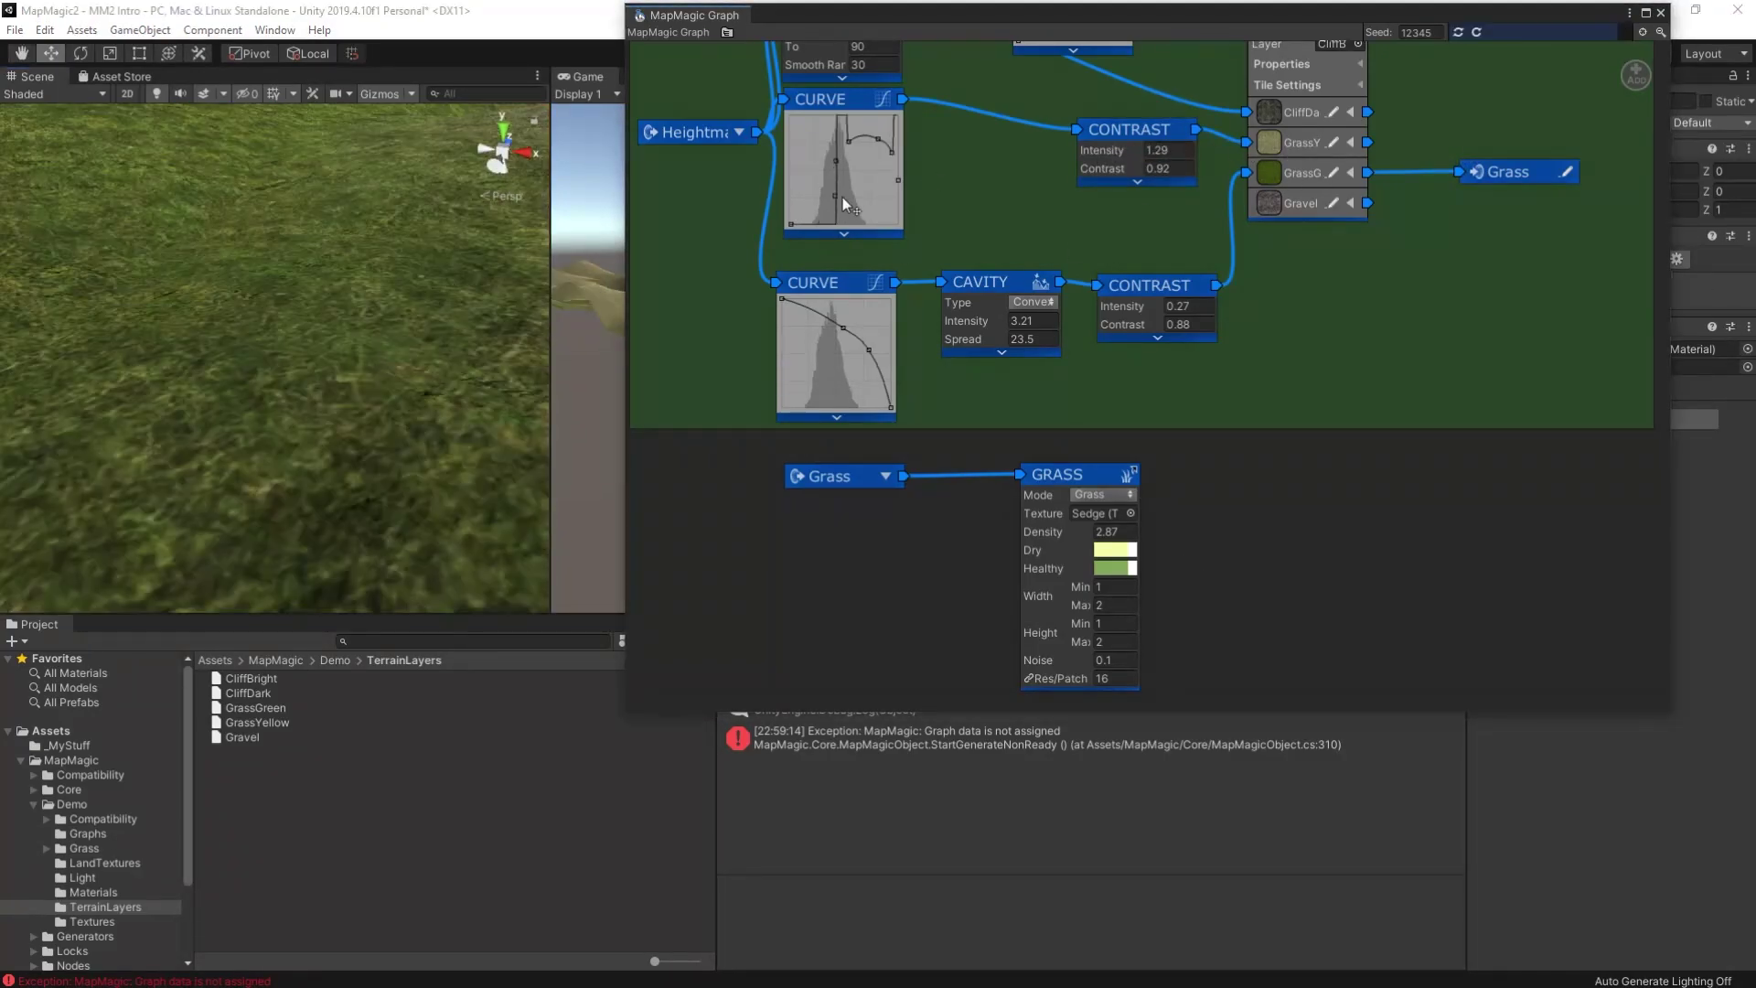
right_click(833, 197)
click(834, 214)
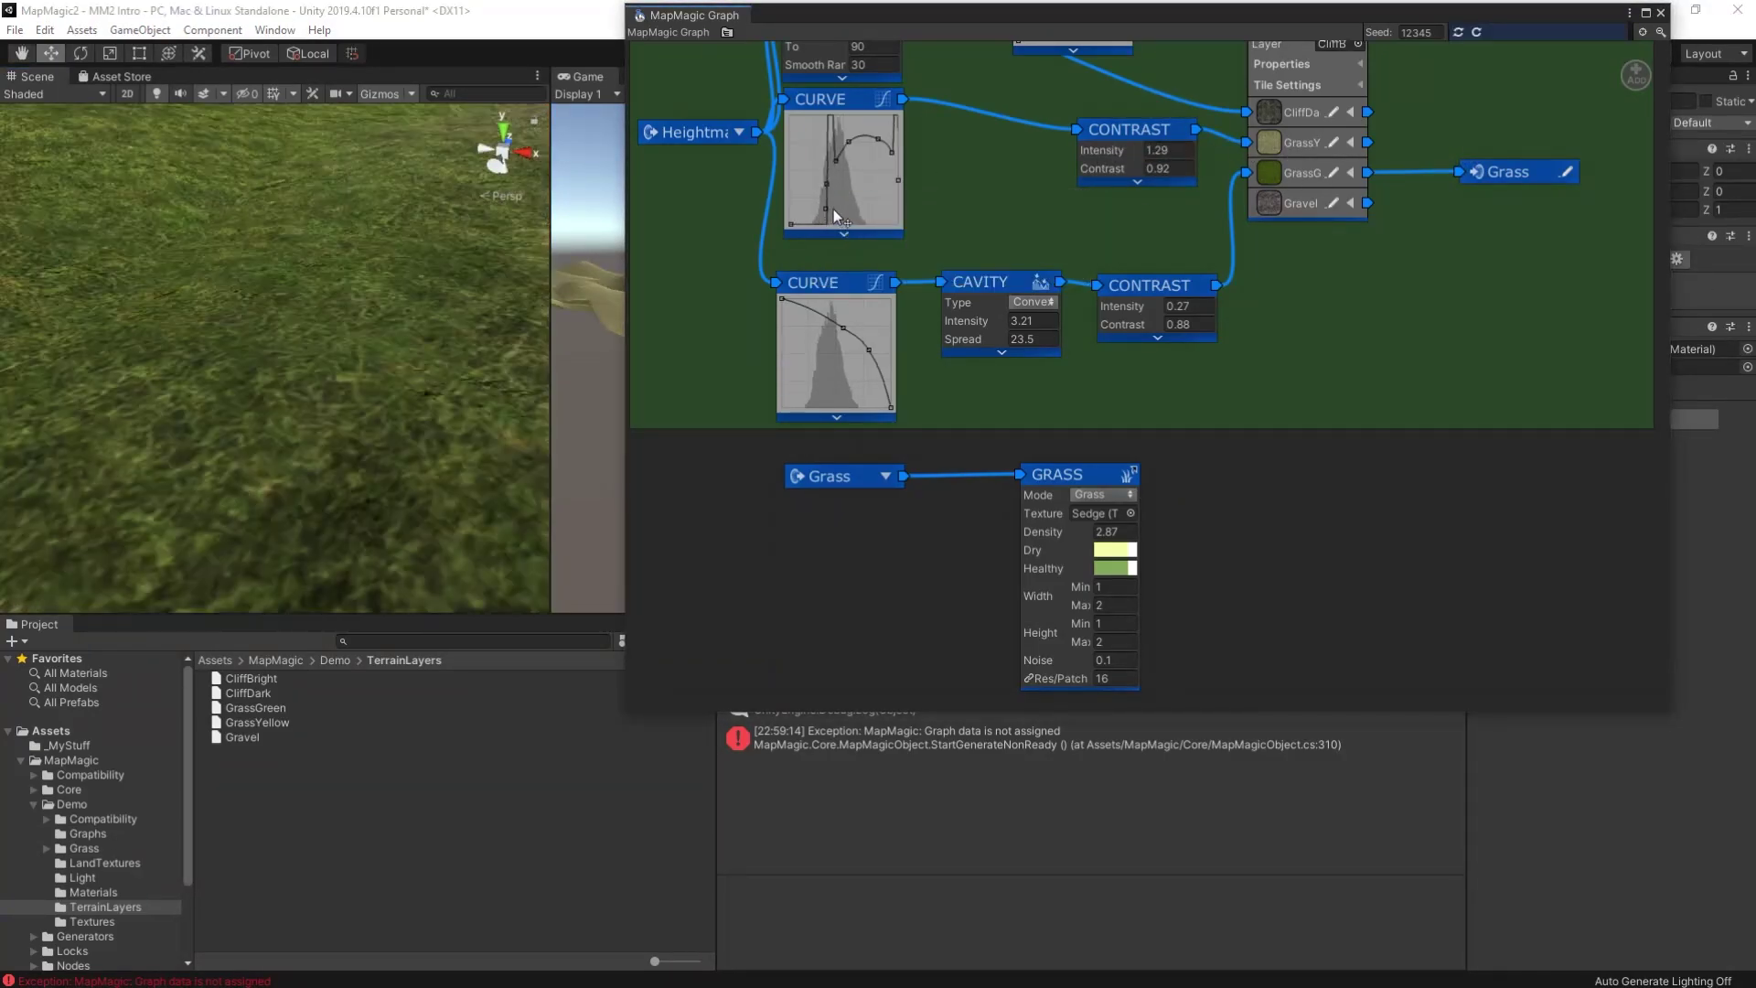
drag(823, 99, 1369, 303)
key(ctrl+z)
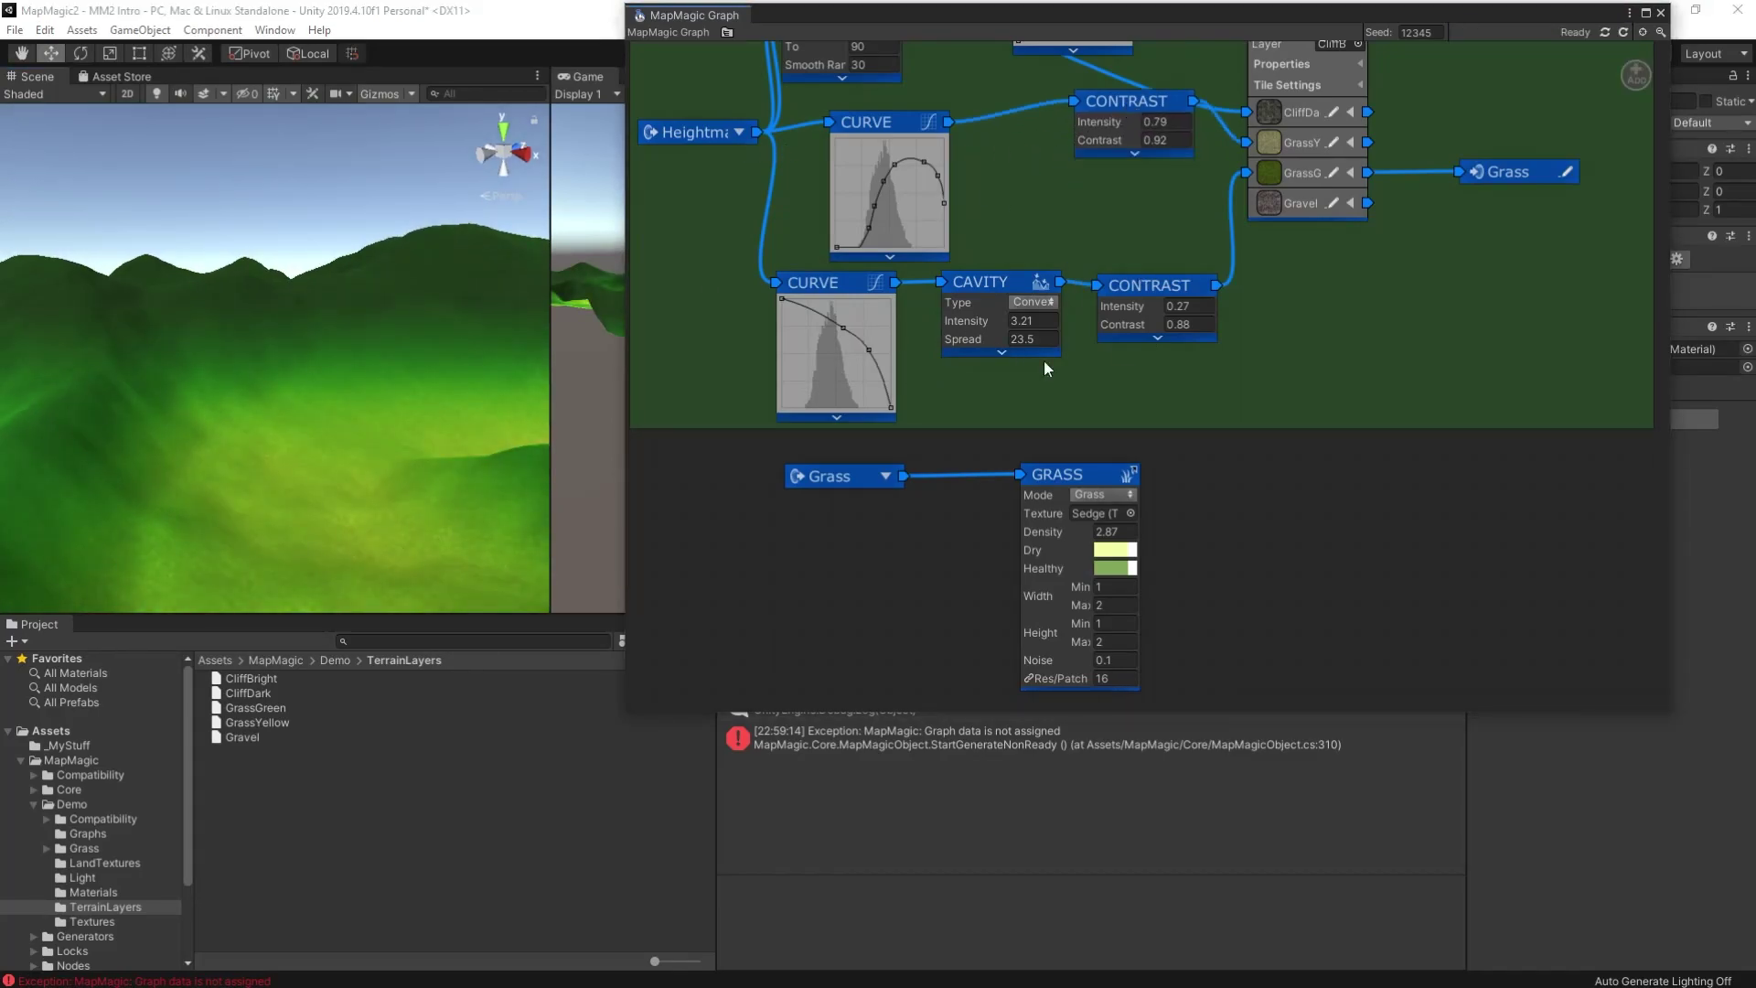
Set cavity intensity 3.96 and spread 40.9, and lower Contrast to 0.83/1.07.
drag(961, 321, 924, 327)
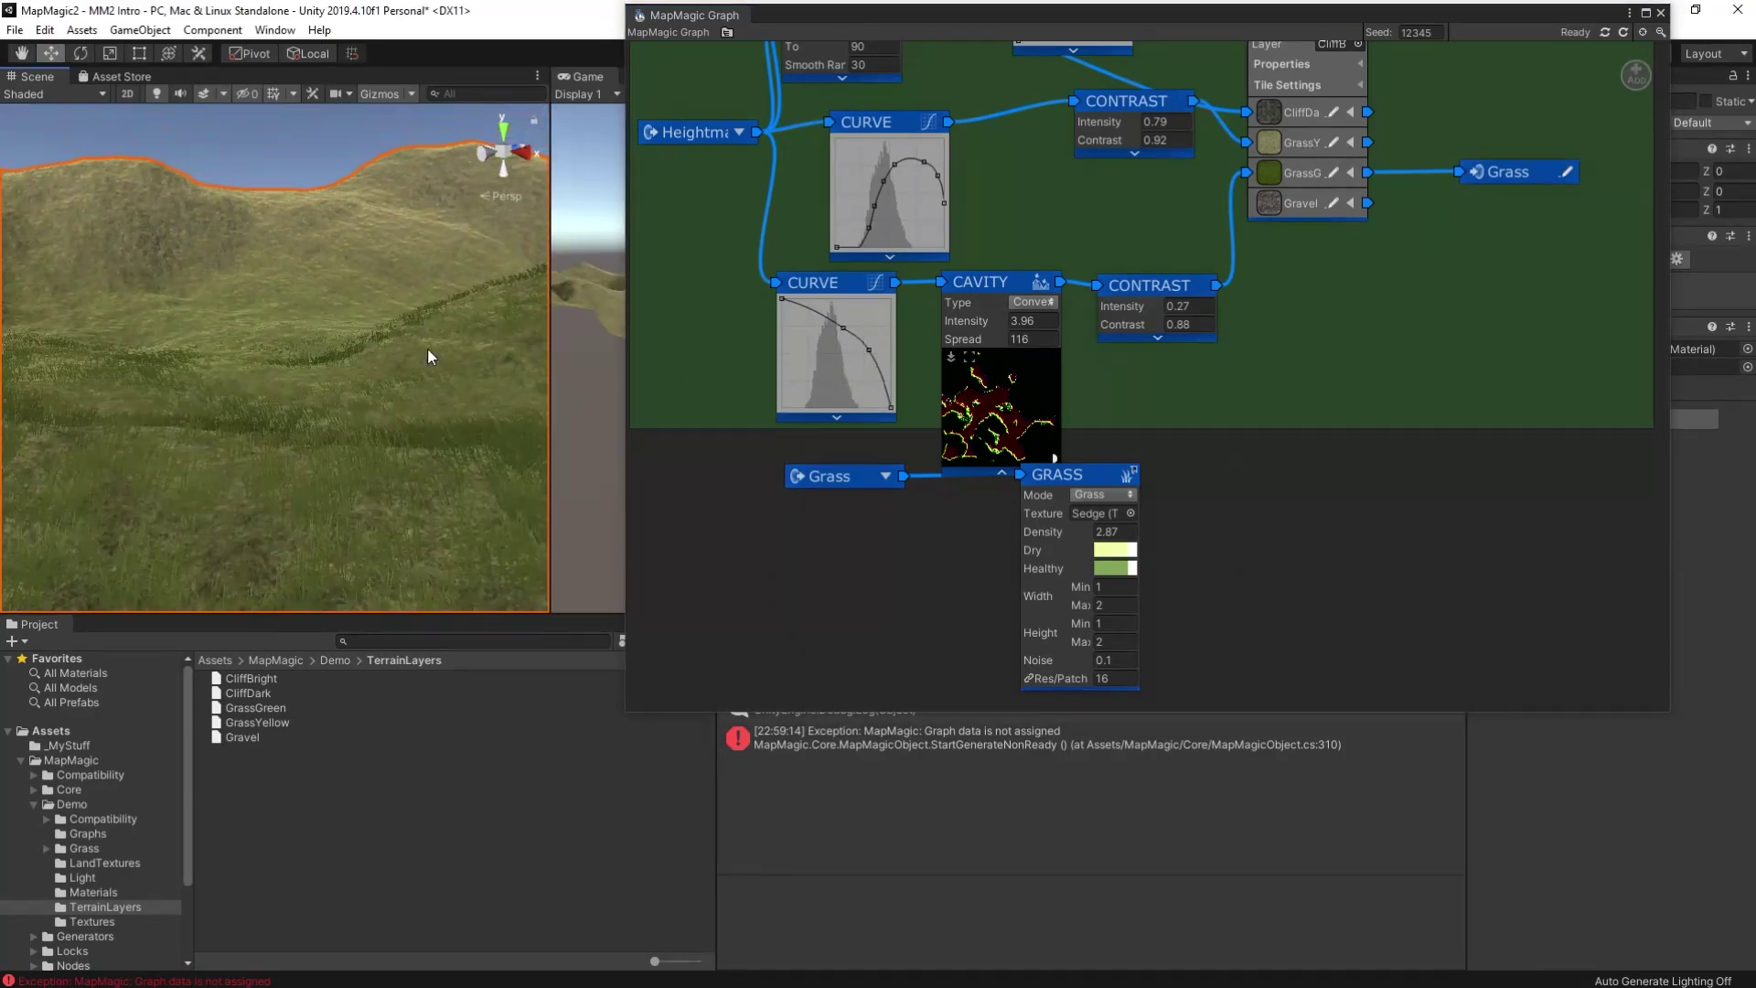
drag(937, 366, 526, 319)
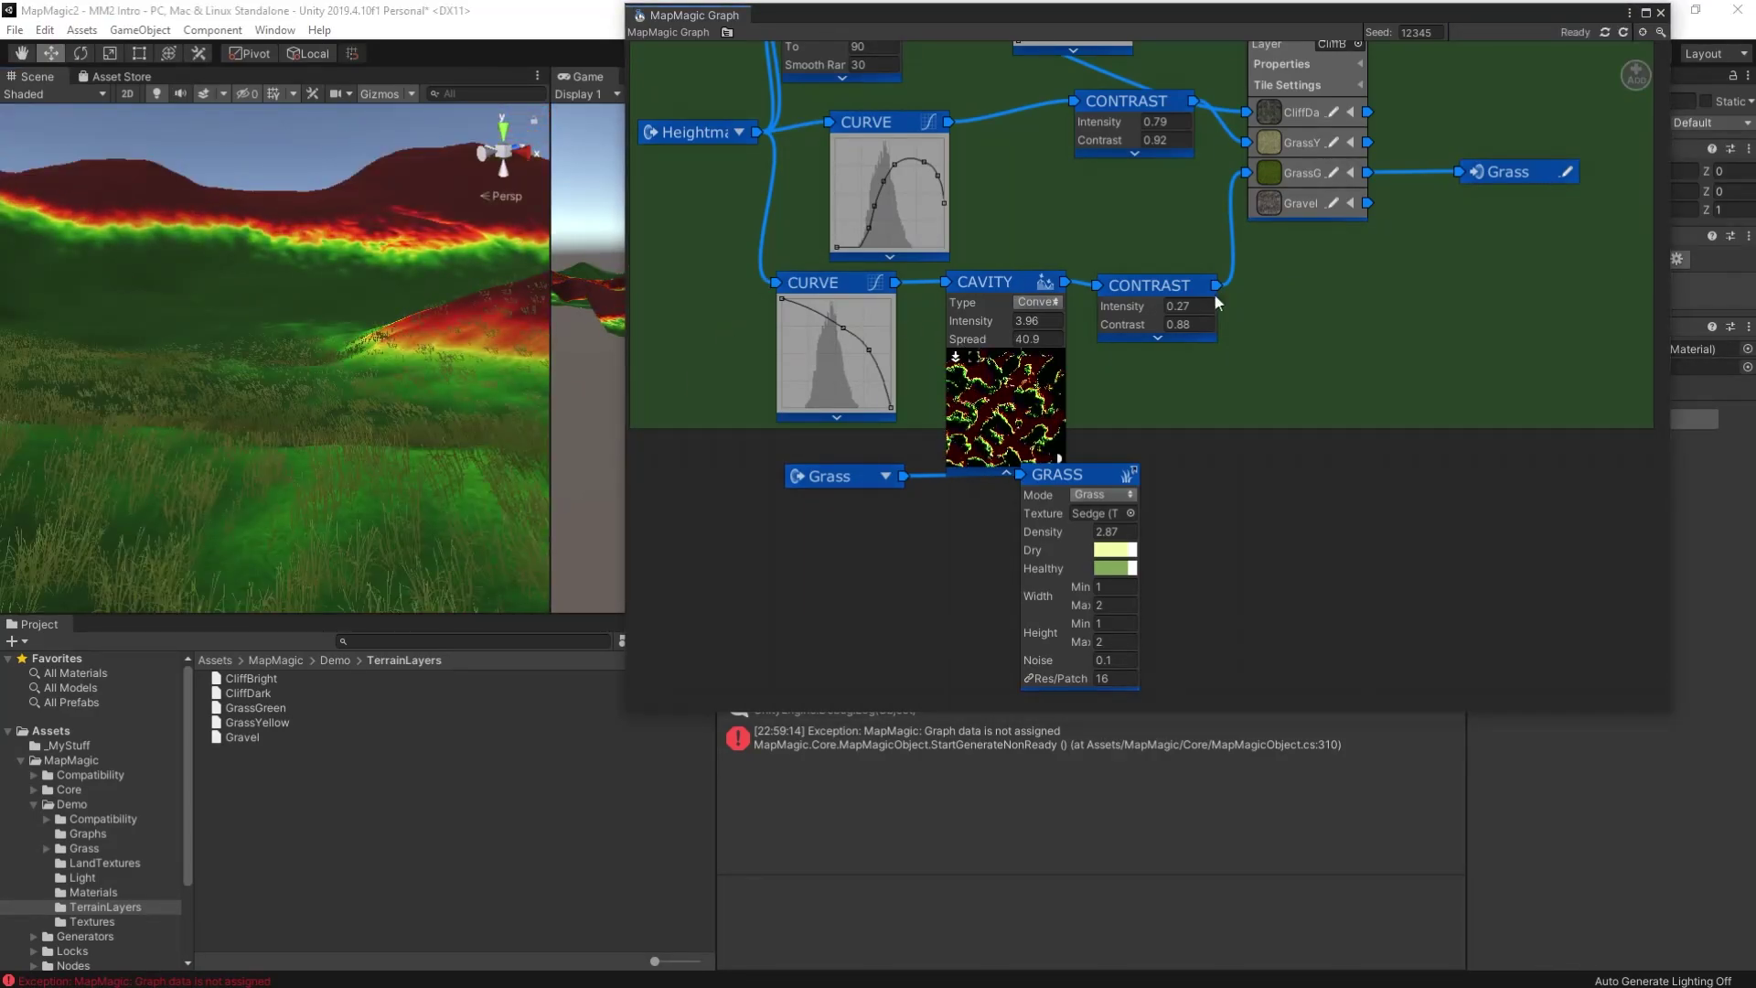
click(1157, 338)
drag(1125, 325, 1247, 307)
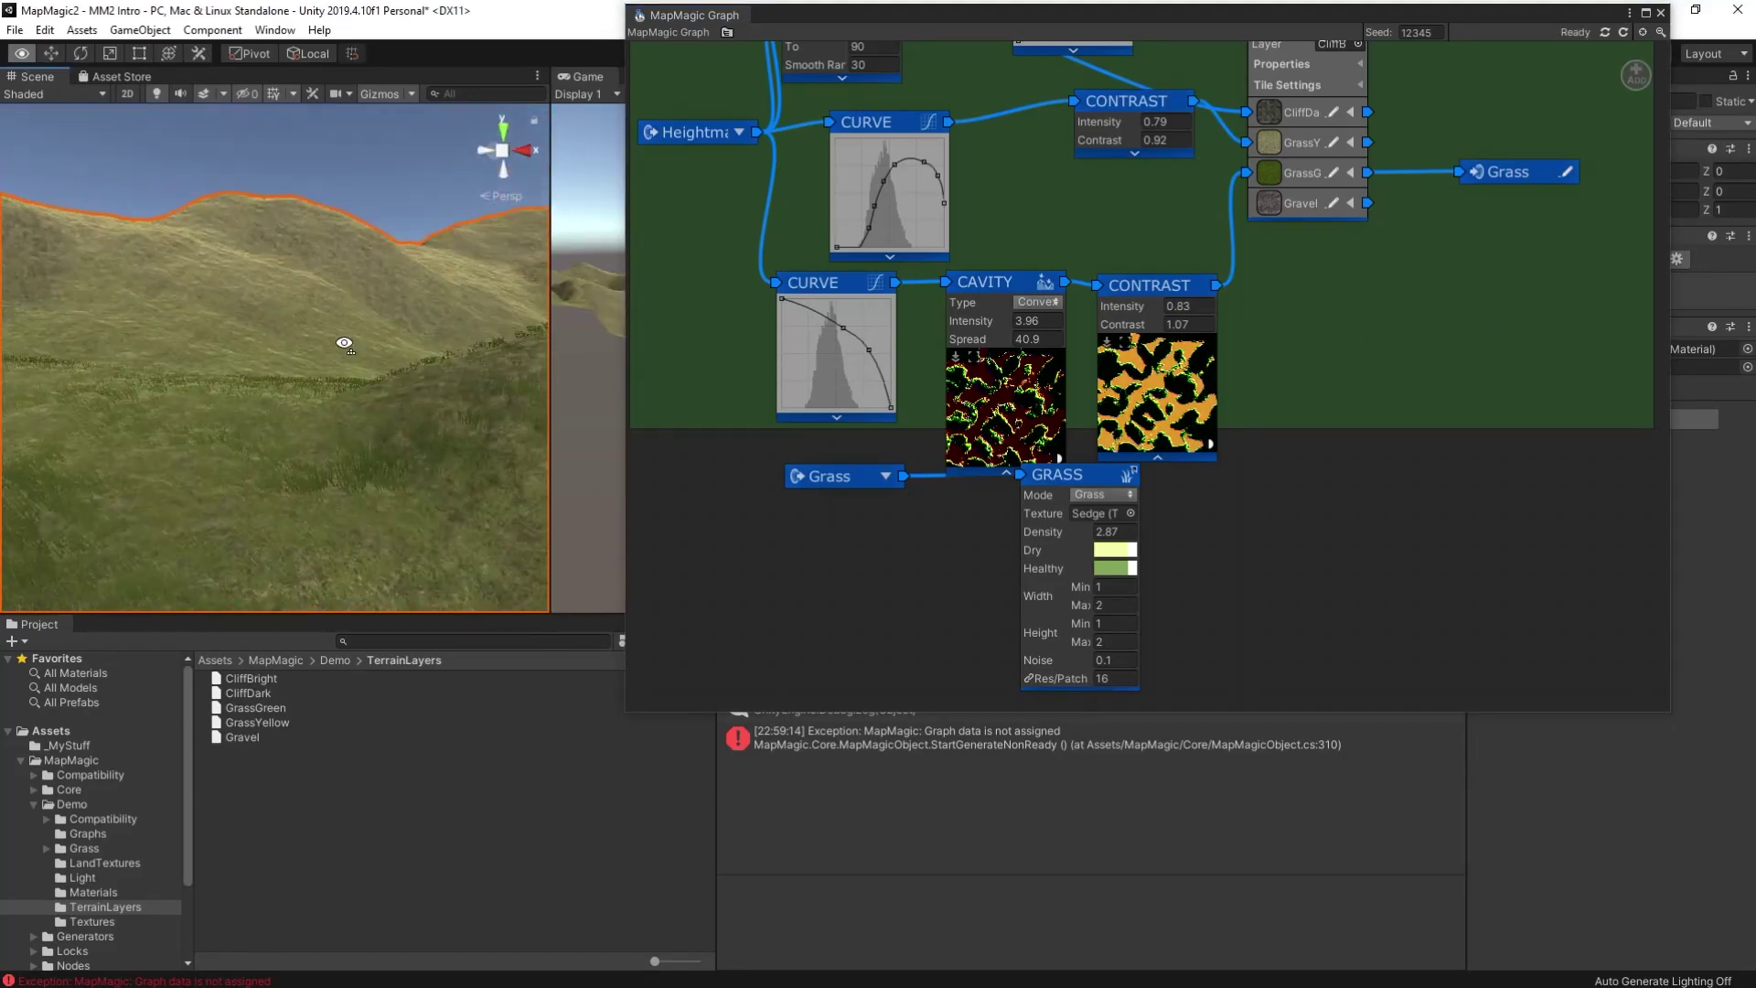
Move the upper Contrast and Curve nodes right and raise an upper curve point.
click(1134, 152)
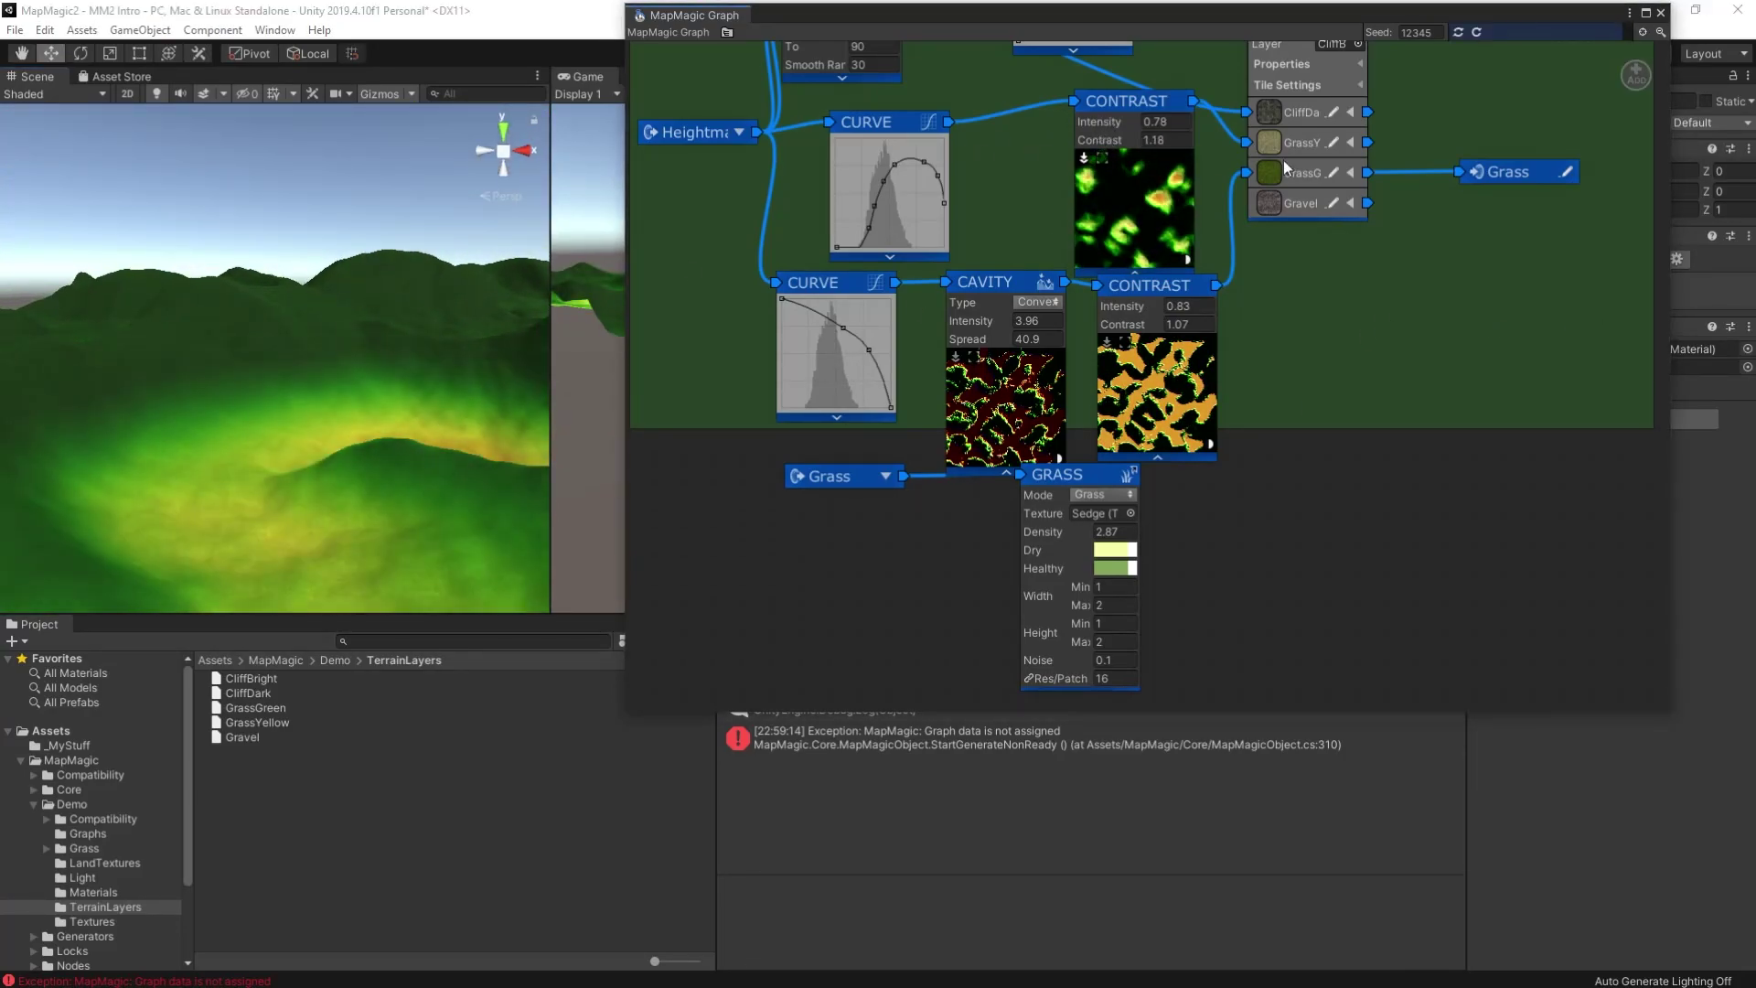
drag(1120, 108, 1637, 75)
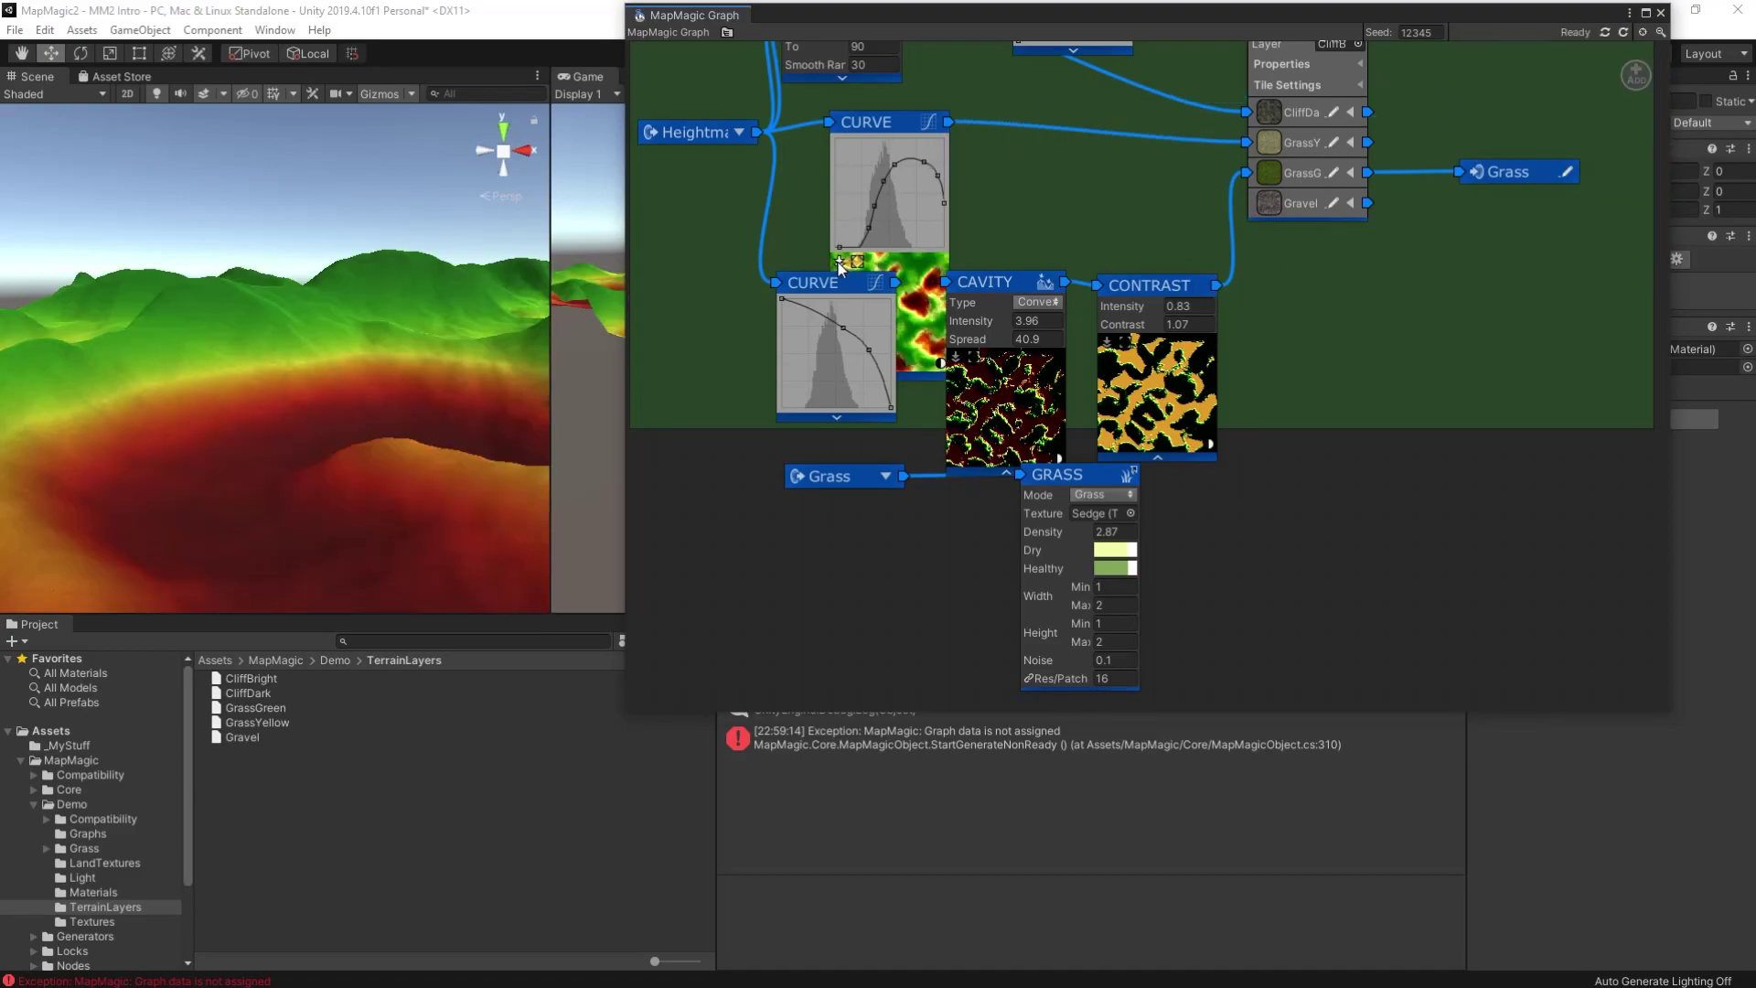
drag(892, 122, 1015, 121)
click(952, 260)
drag(980, 223, 981, 194)
Raise the sedge grass density to 6.37.
alt+drag(165, 274, 213, 295)
click(953, 260)
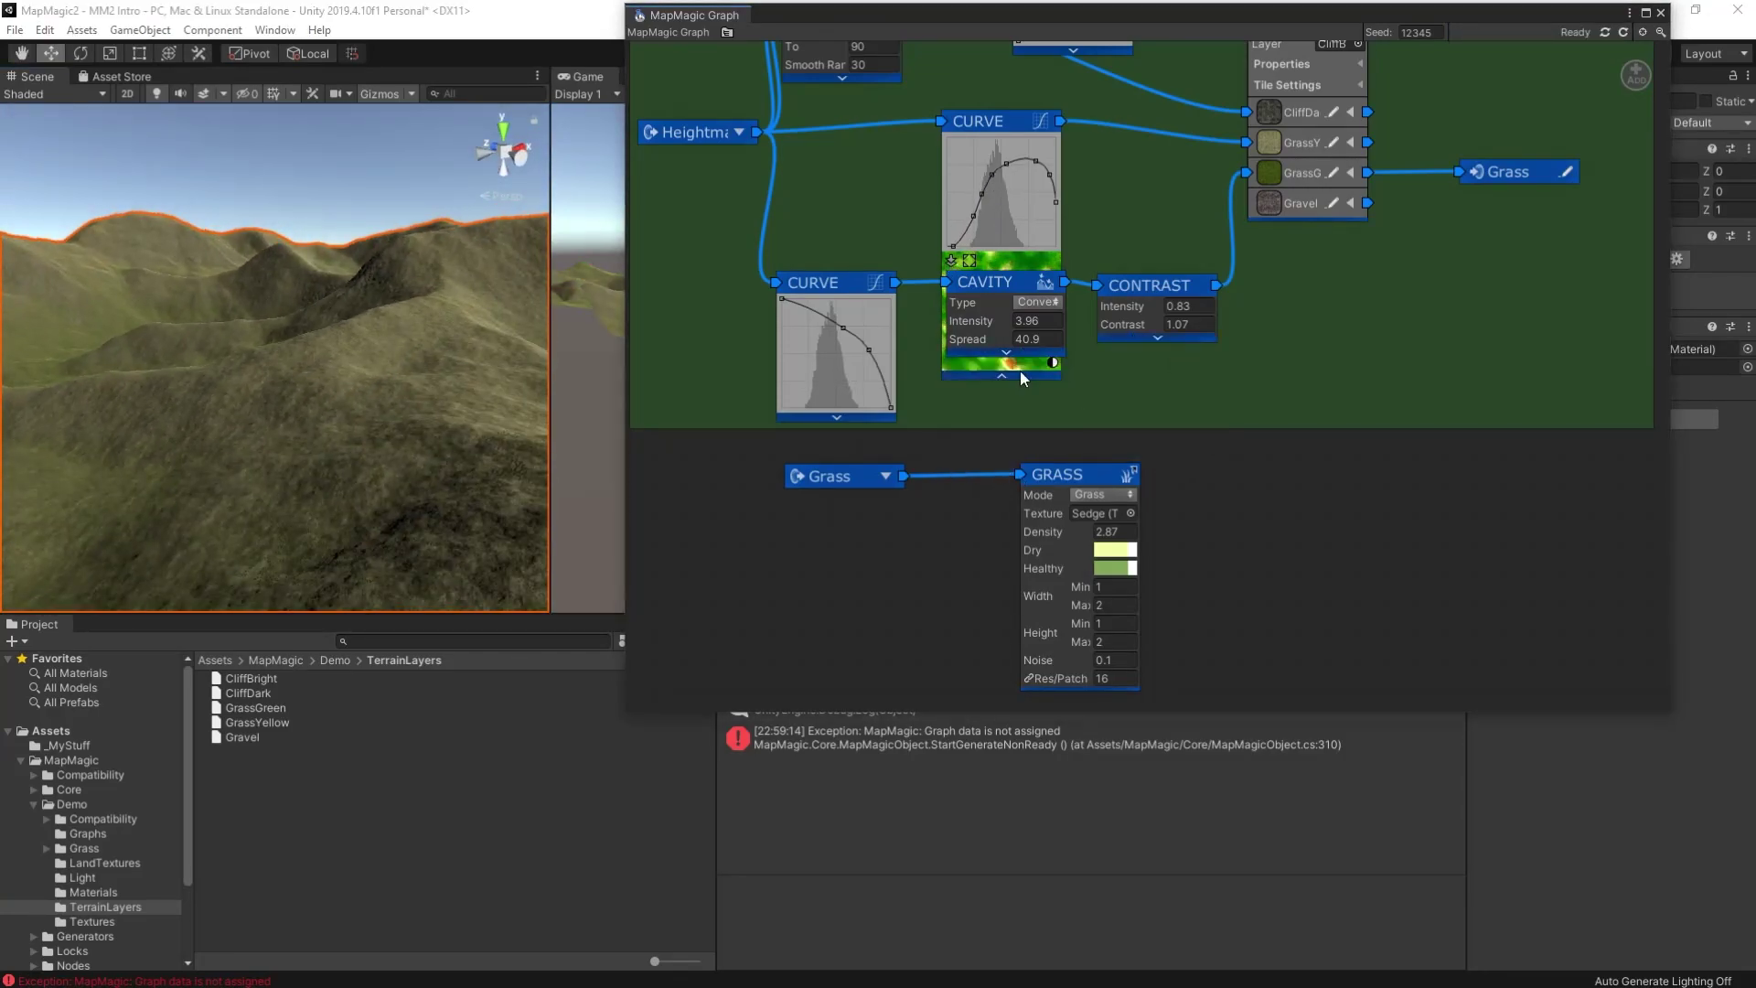
drag(1043, 531, 1320, 528)
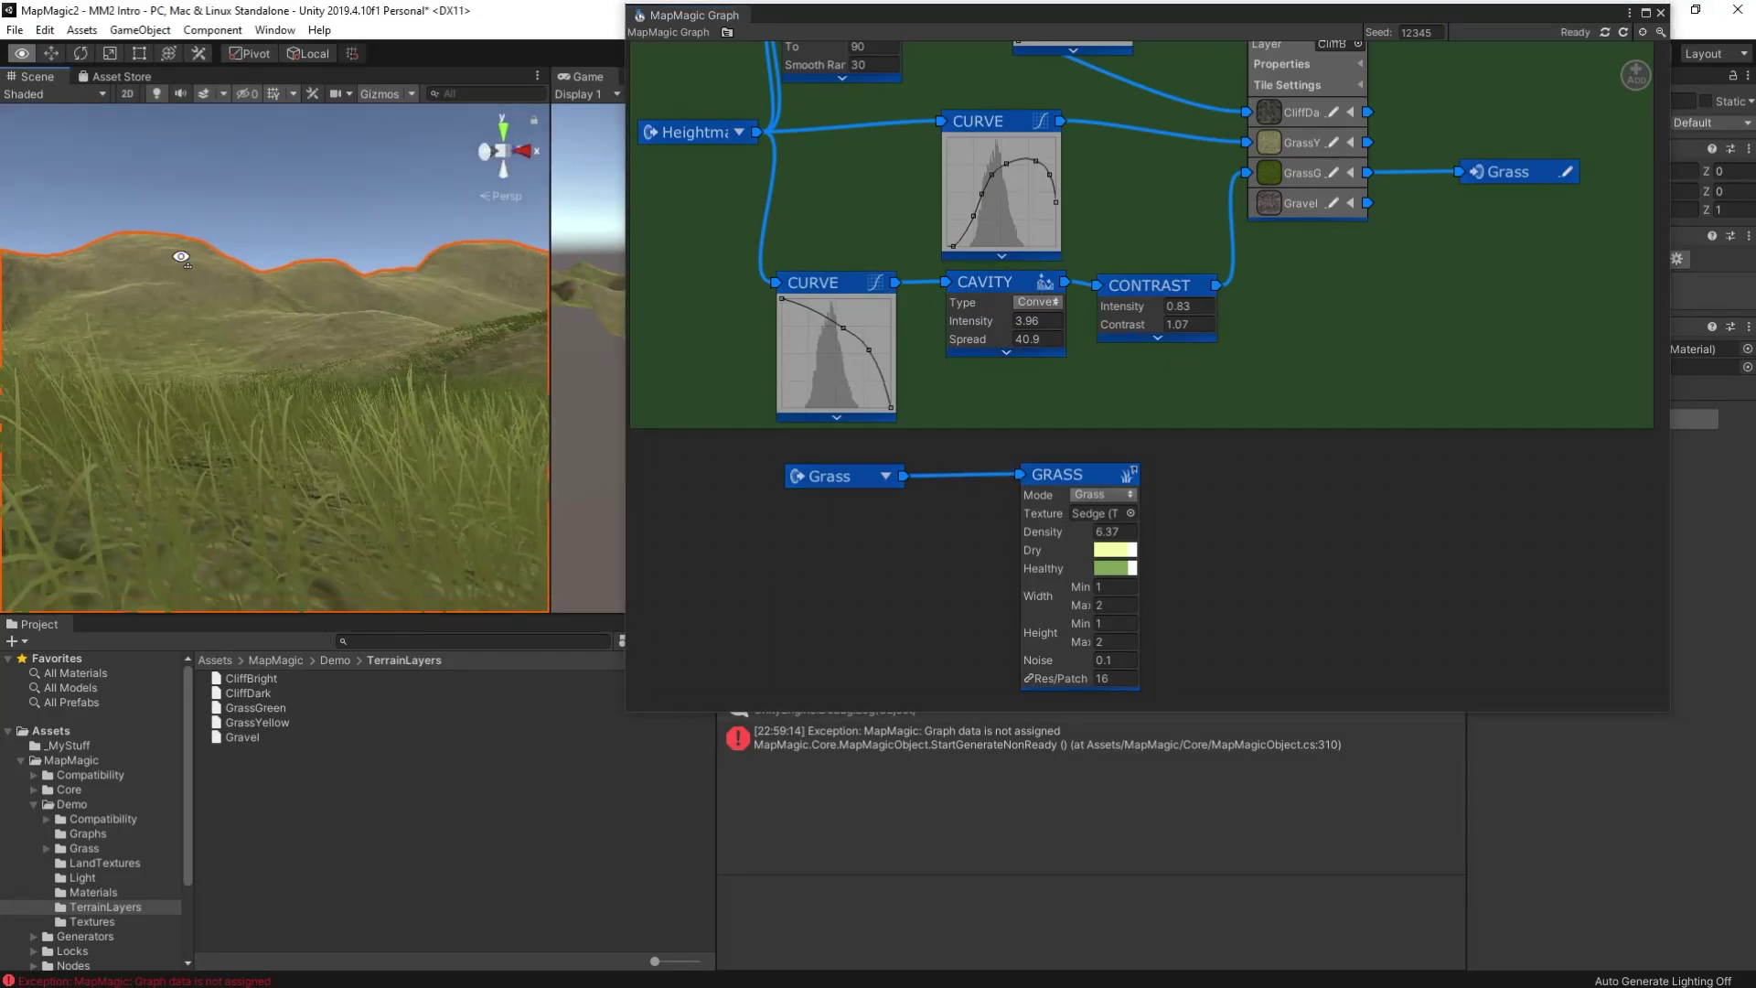
Add map output portals named Grass Yellow and Grass Green.
drag(1061, 474, 1002, 473)
right_click(1497, 144)
mouse_move(1537, 141)
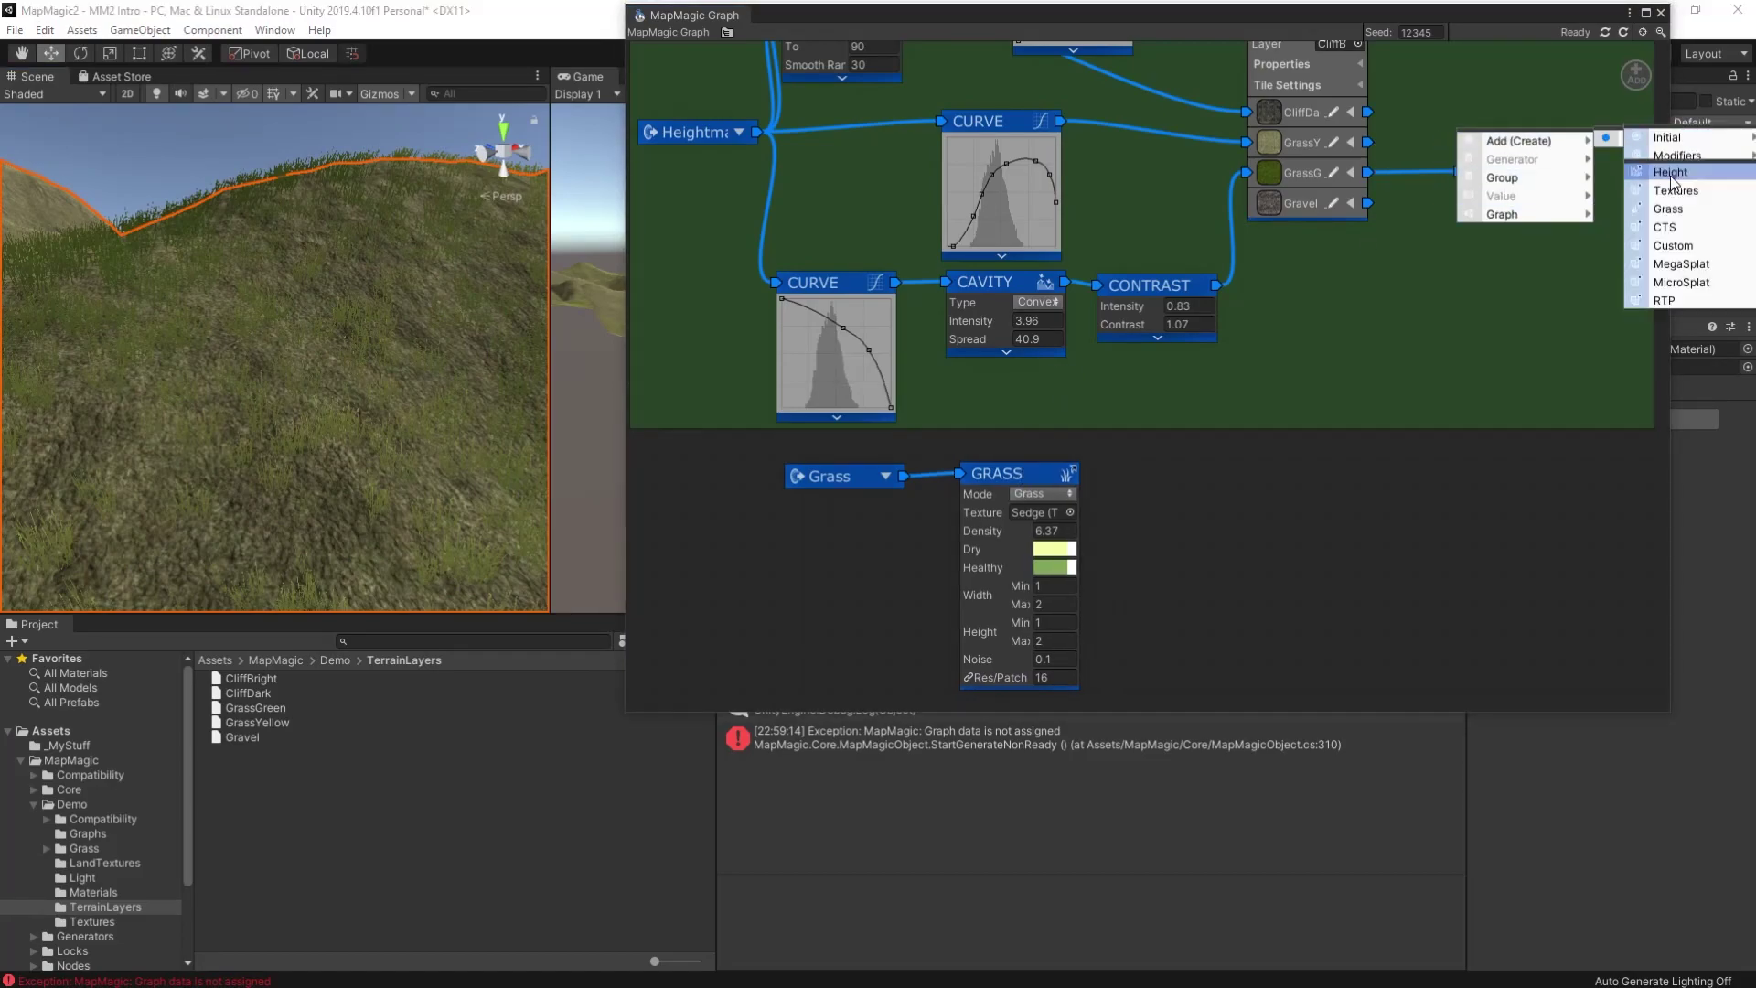
click(1610, 140)
click(1566, 171)
text(Green Grass)
click(1571, 133)
text(Grass Yellow)
click(1561, 173)
text(Grass Green)
Insert a Blend before the grass generator, fed by a second grass portal in Add mode.
scroll(787, 567, down, 2)
right_click(783, 569)
click(970, 585)
right_click(920, 484)
click(1107, 492)
drag(836, 507, 832, 611)
click(935, 519)
click(921, 524)
click(809, 616)
click(919, 517)
click(921, 509)
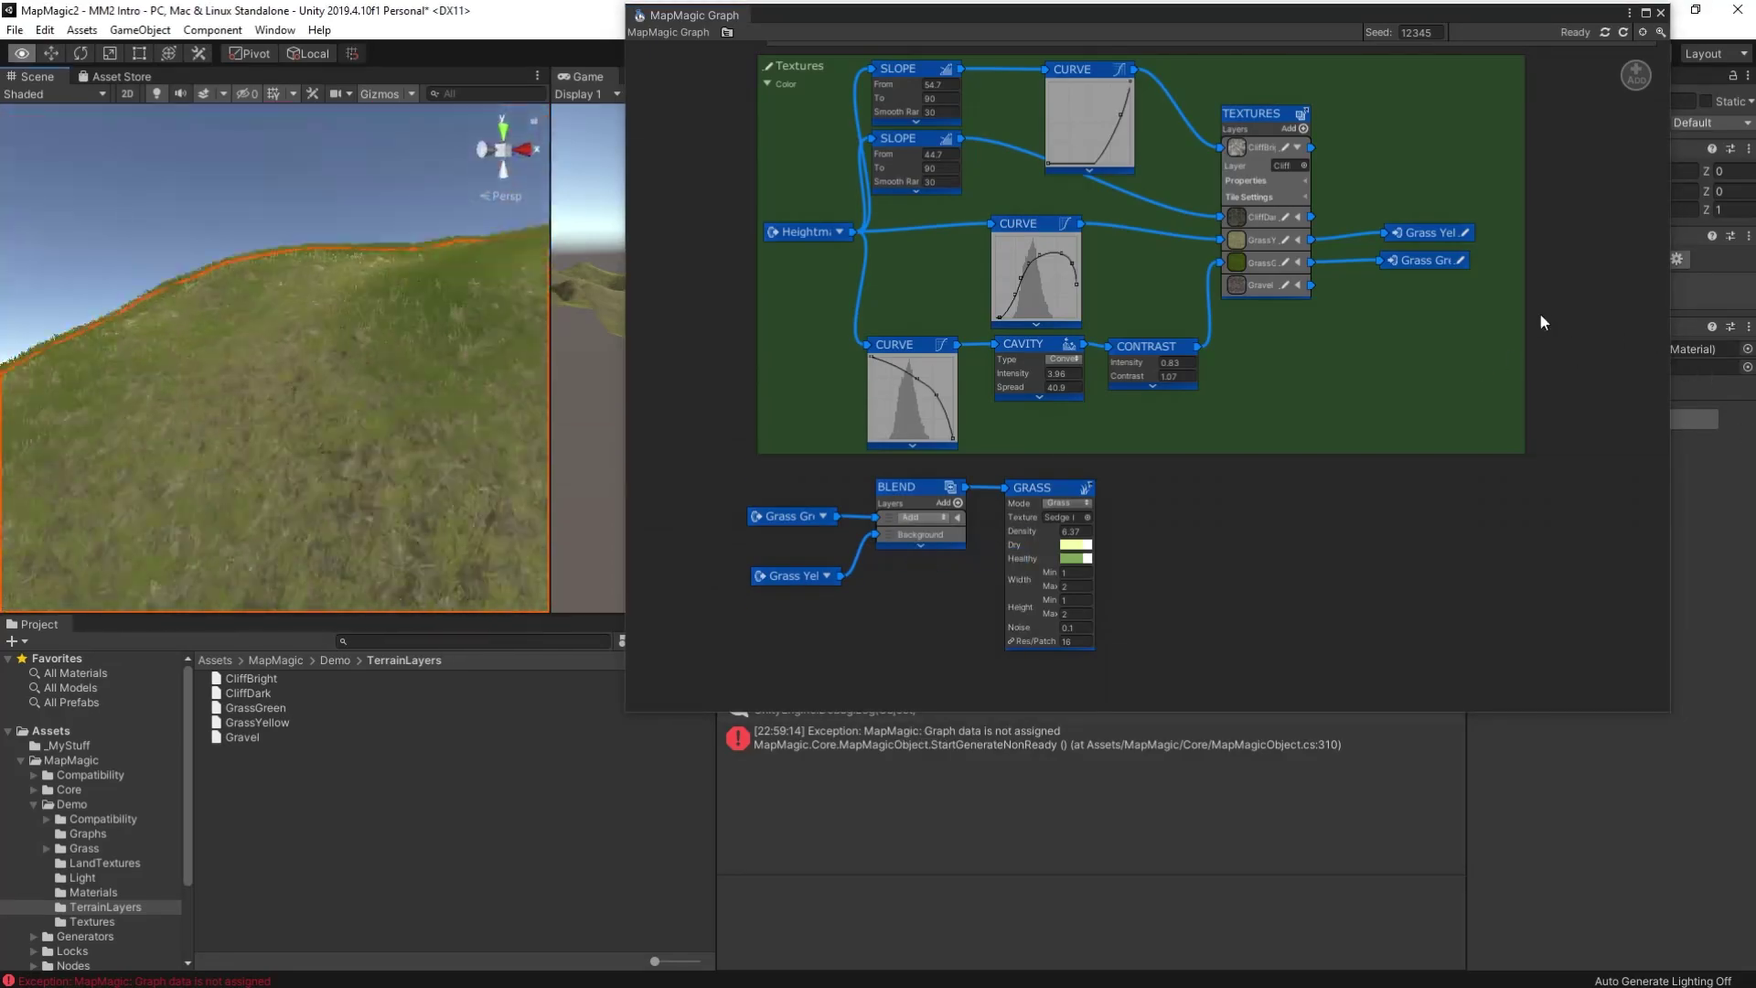
Add a map output portal named Cliff.
right_click(1392, 163)
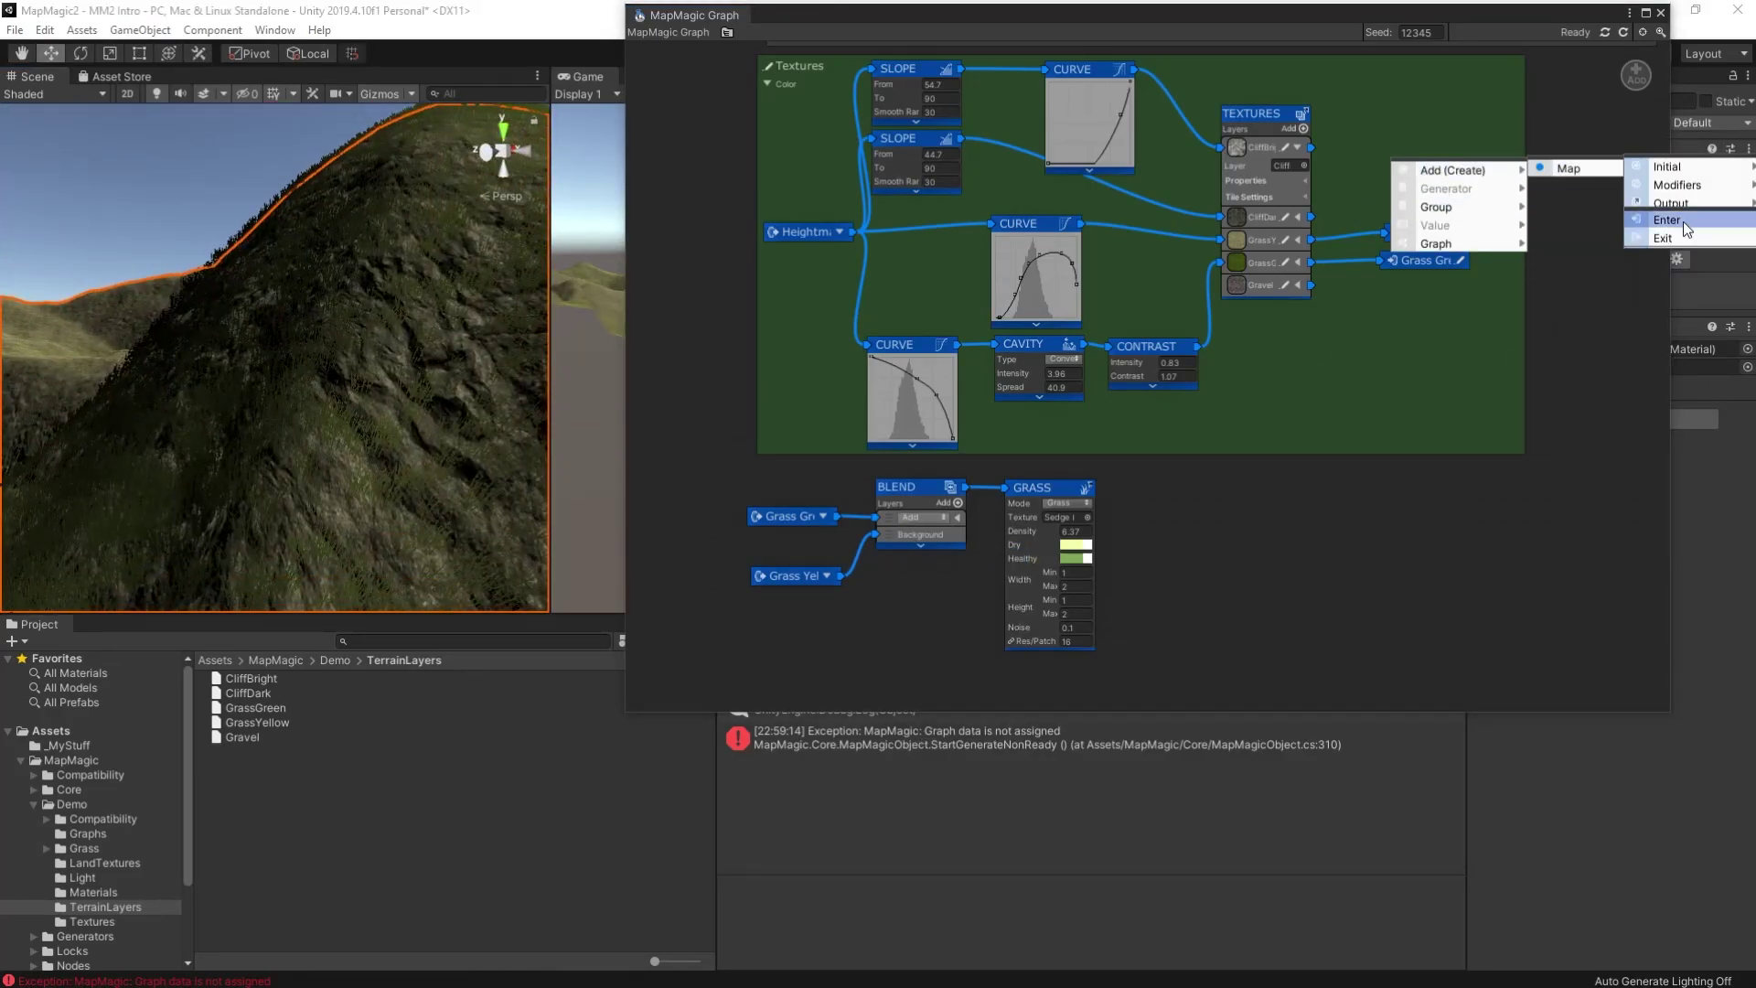
click(1688, 228)
click(1480, 165)
text(Cliff)
Feed a Cliff portal entrance into the blend and tidy the grass portal nodes.
right_click(919, 496)
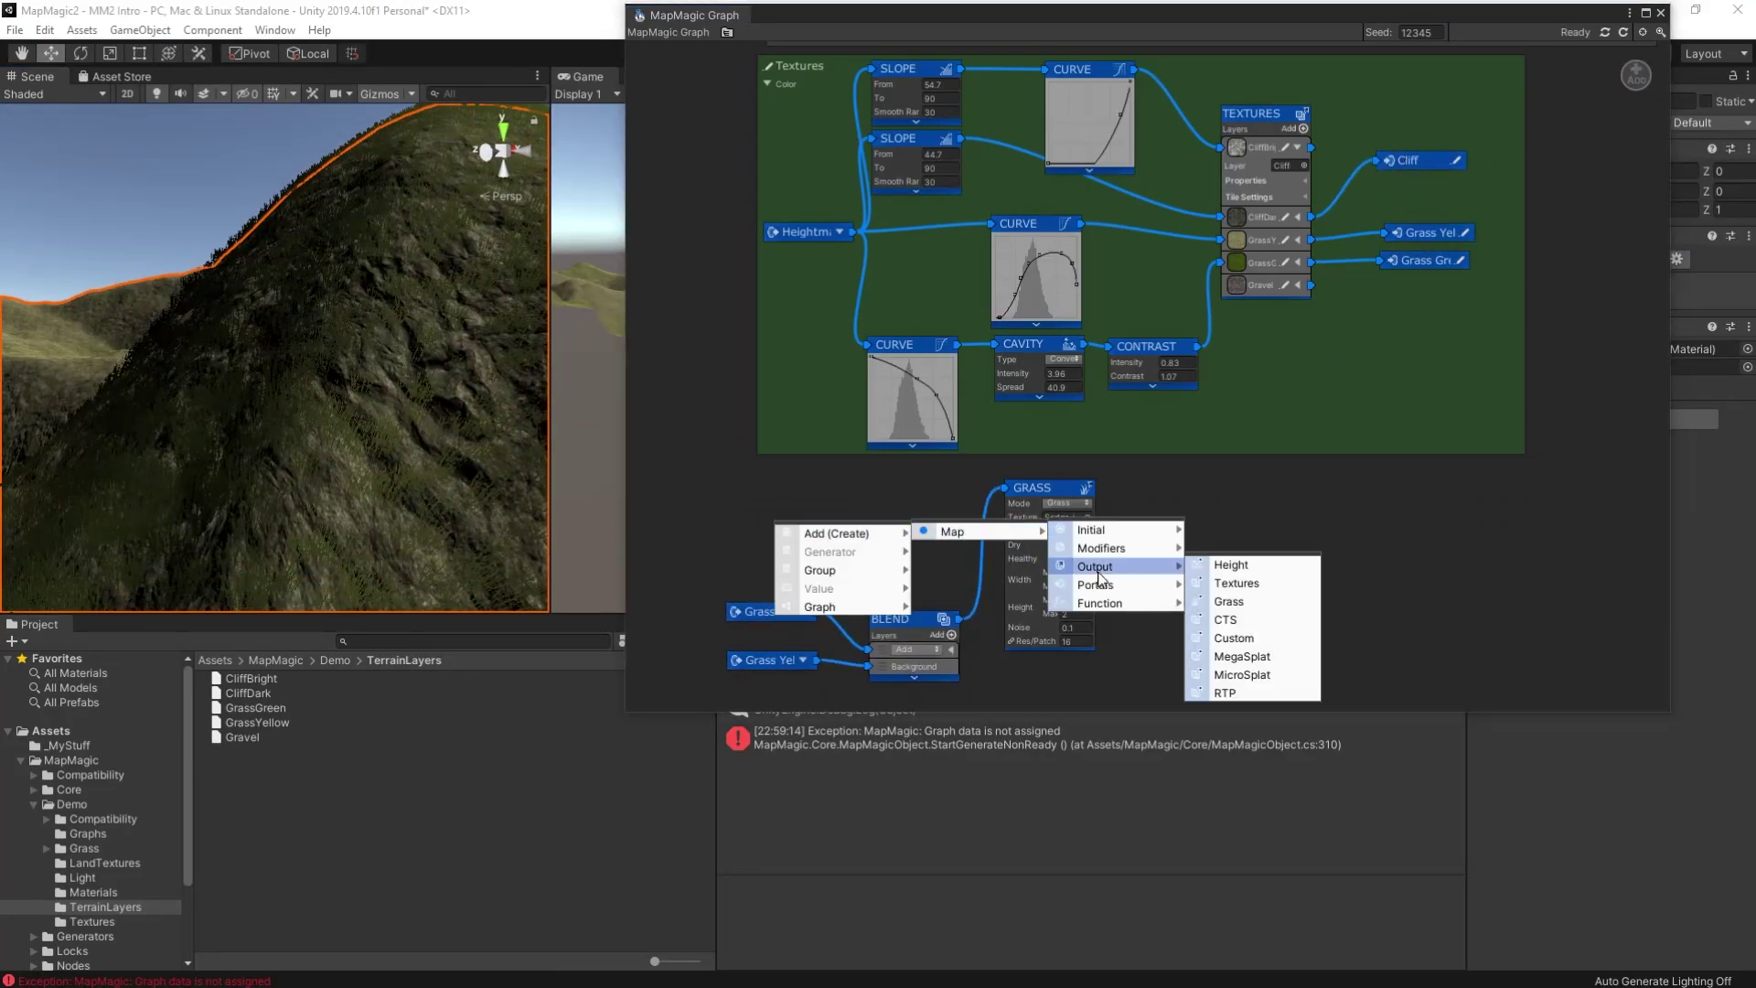
click(887, 579)
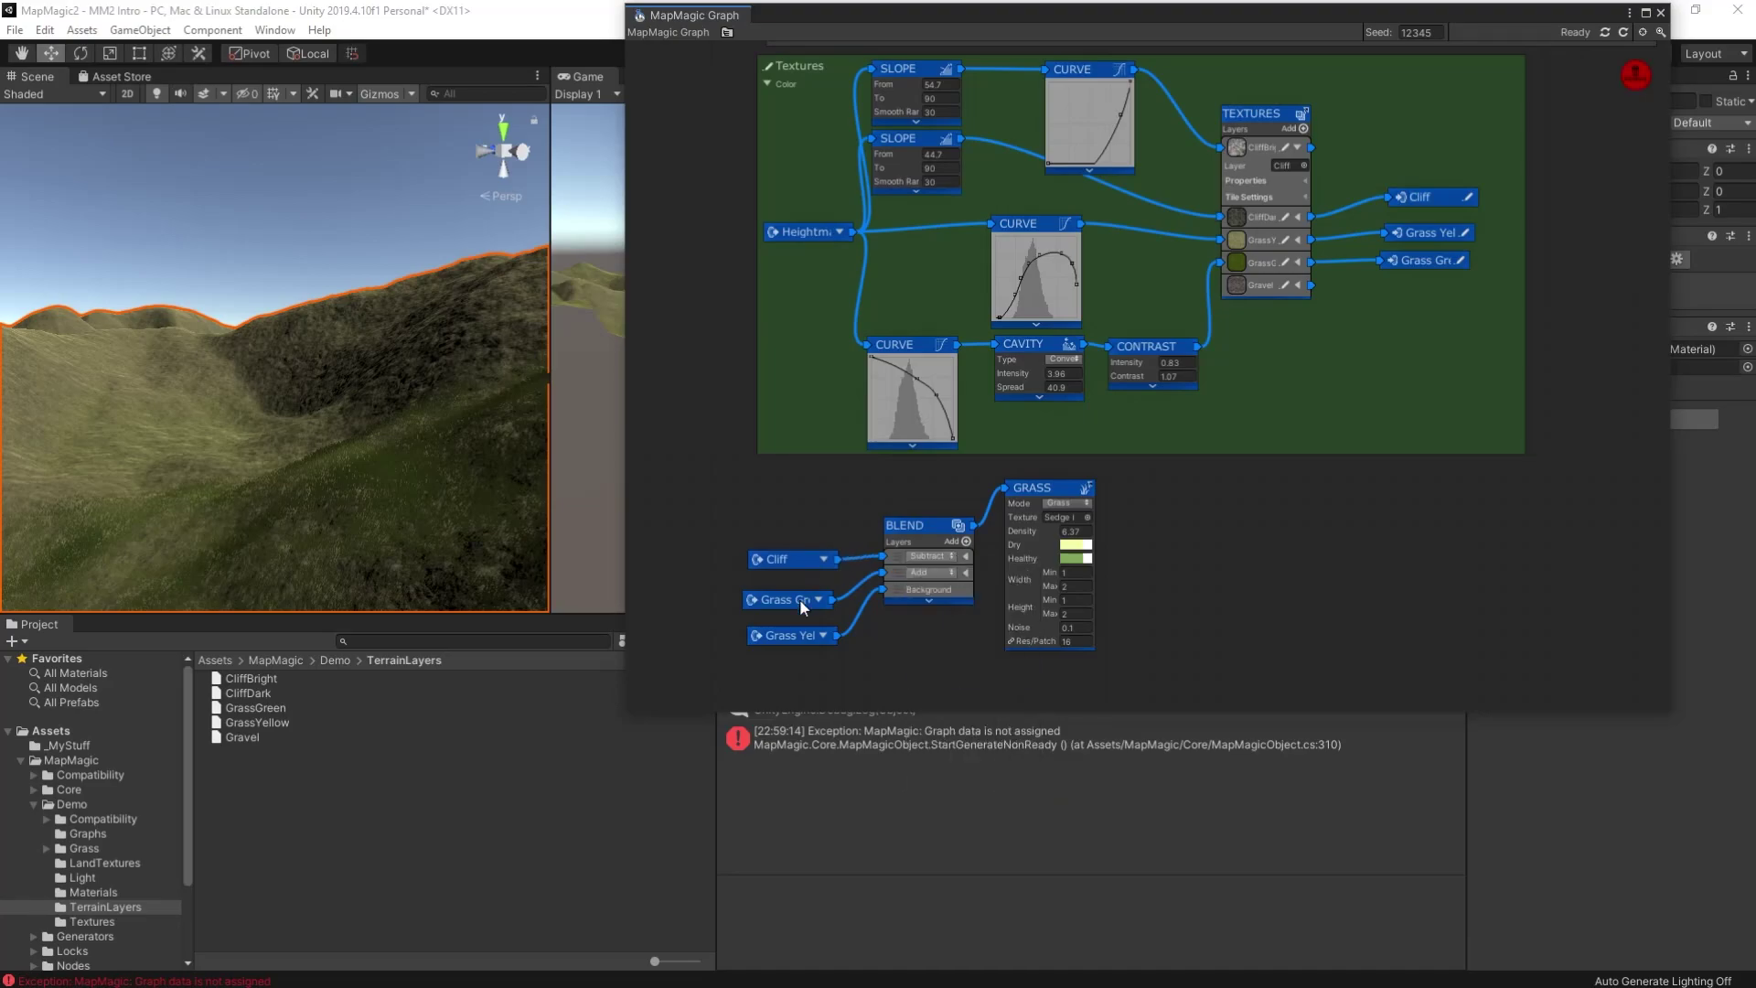
drag(797, 591, 805, 591)
right_click(1019, 527)
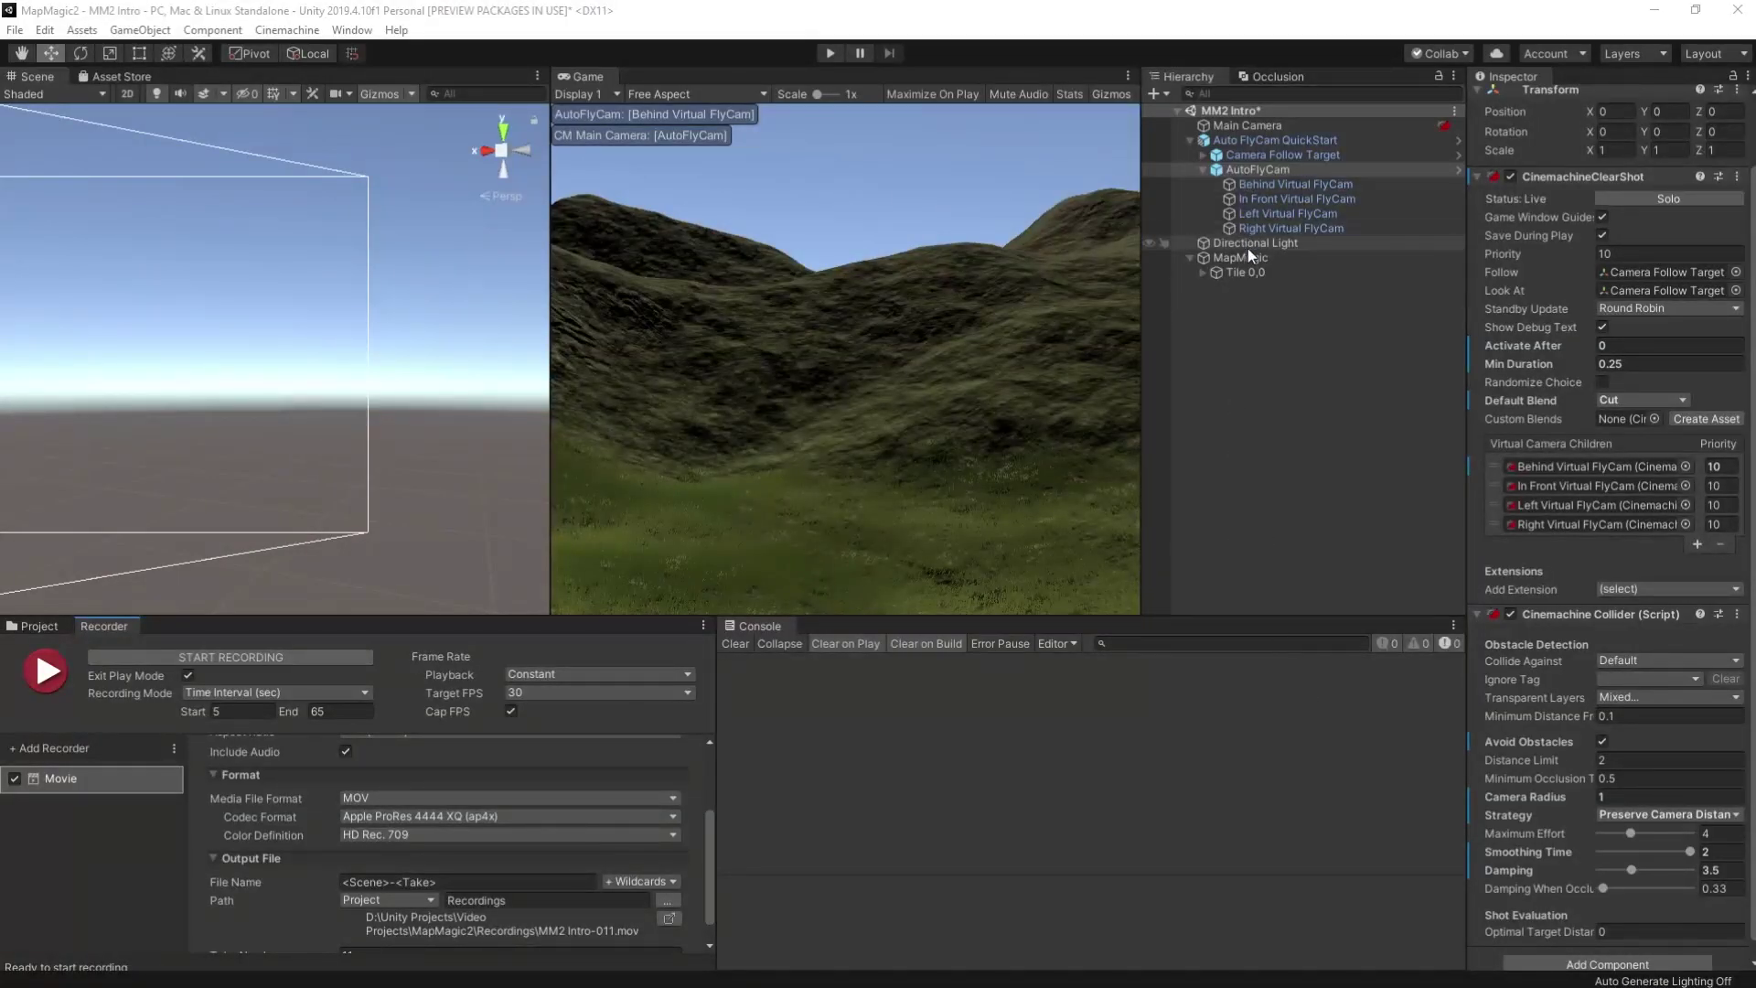
Change MapMagic's grass Detail Distance from 80 to 120 and frame the terrain.
click(1248, 257)
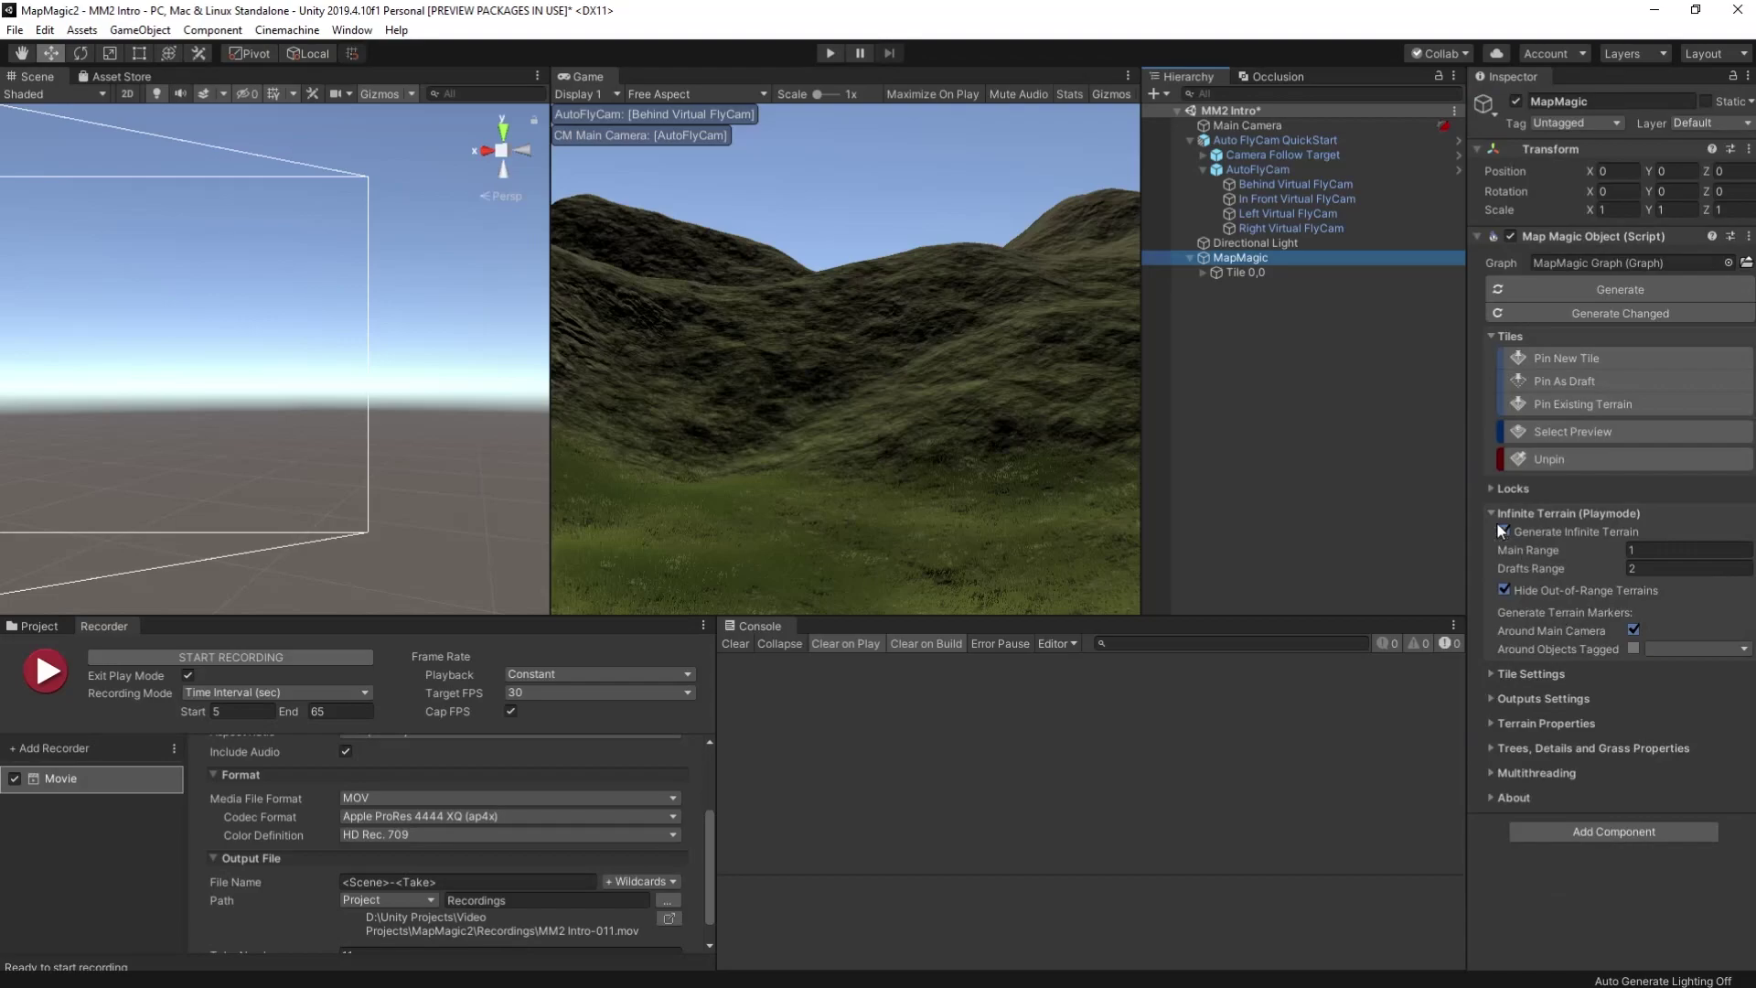
click(1493, 514)
click(1491, 613)
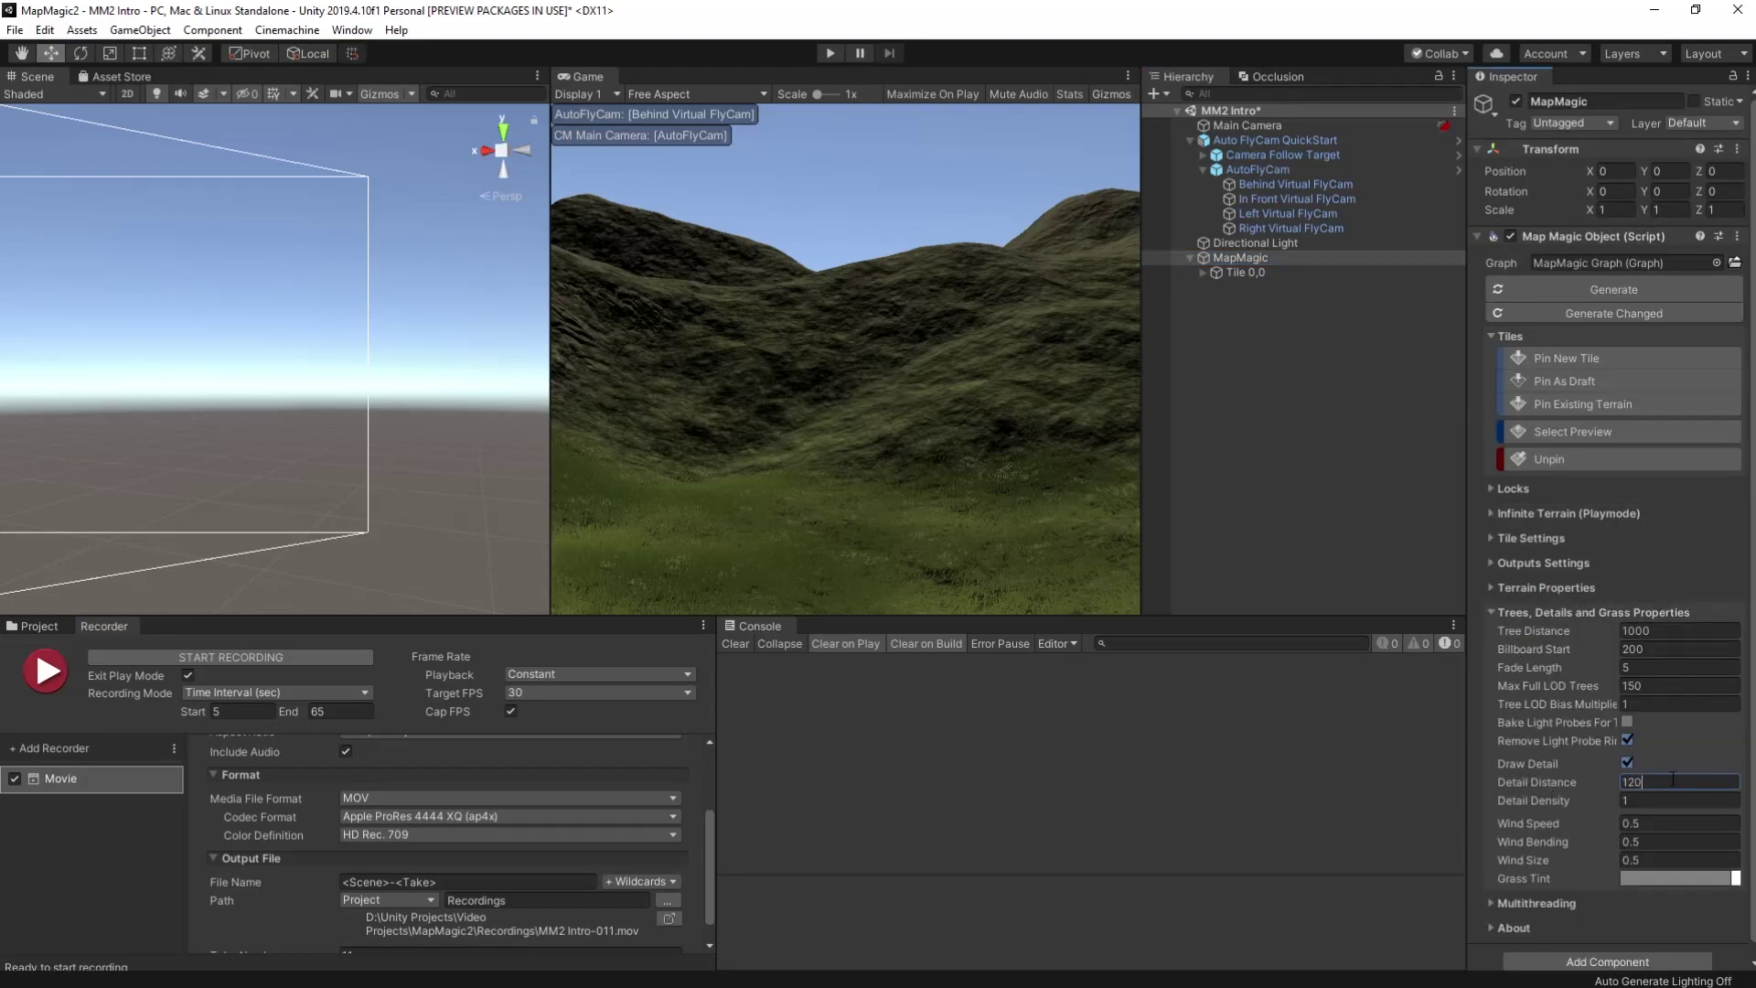
click(839, 542)
key(f)
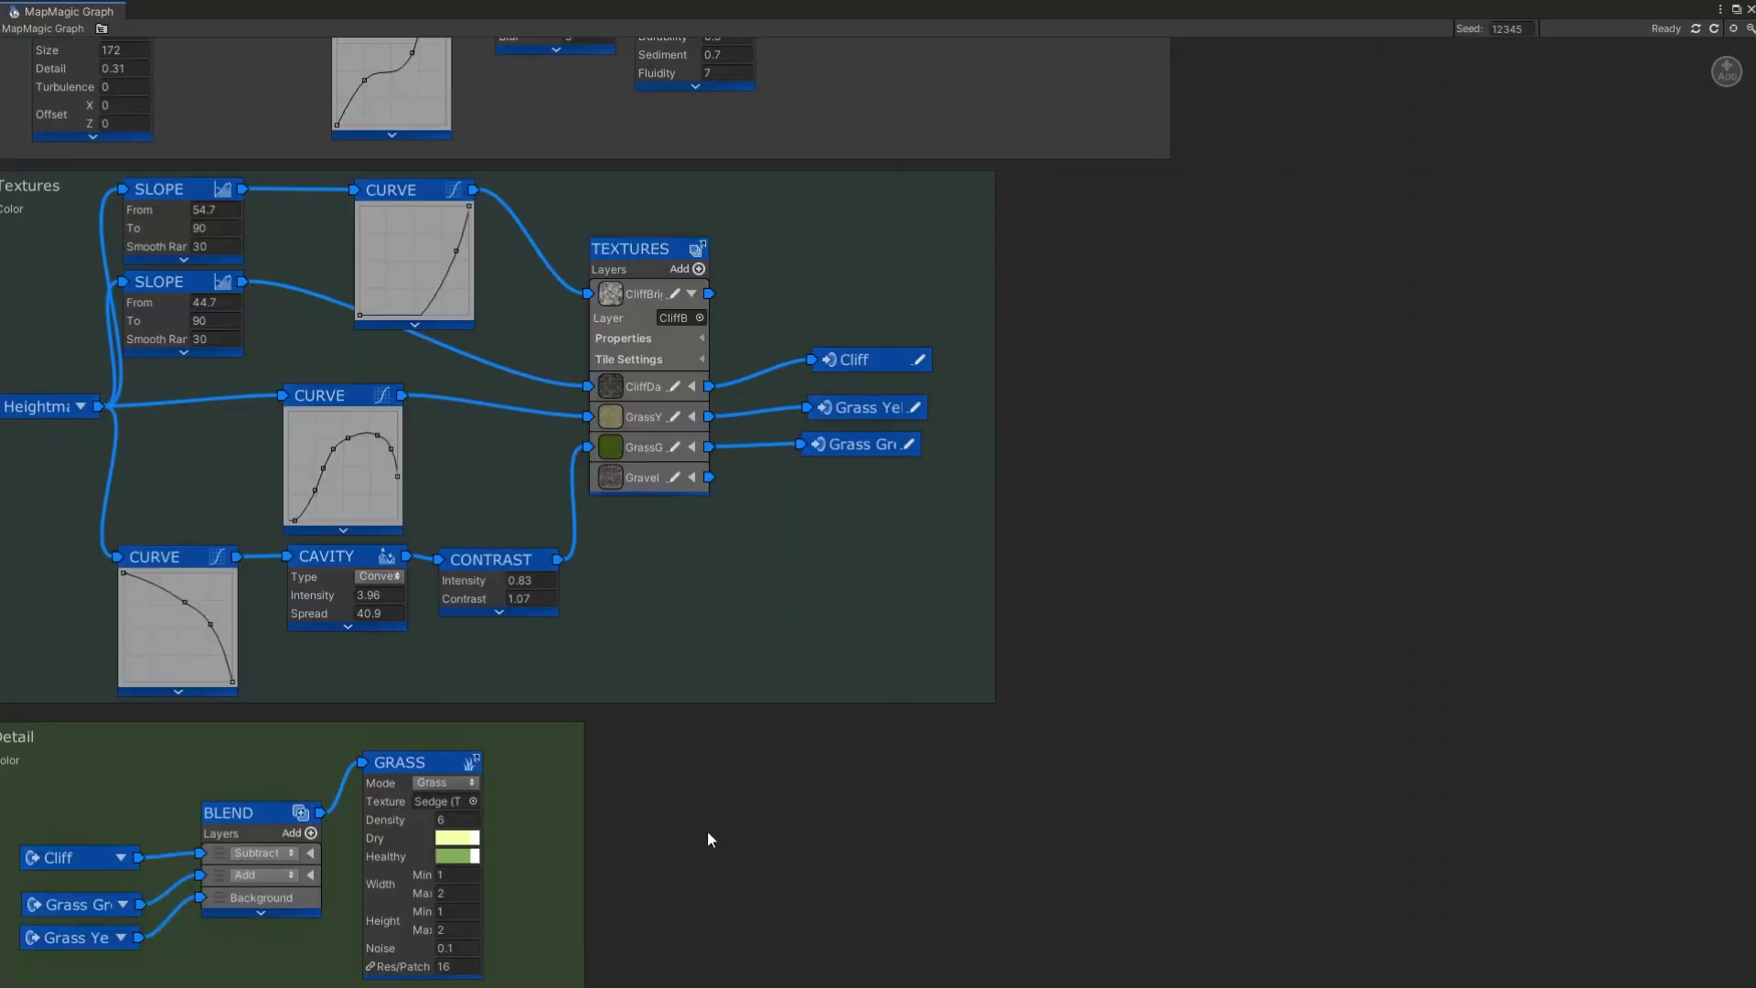
Add a second grass generator and a Noise node to the Detail group.
right_click(646, 695)
mouse_move(777, 705)
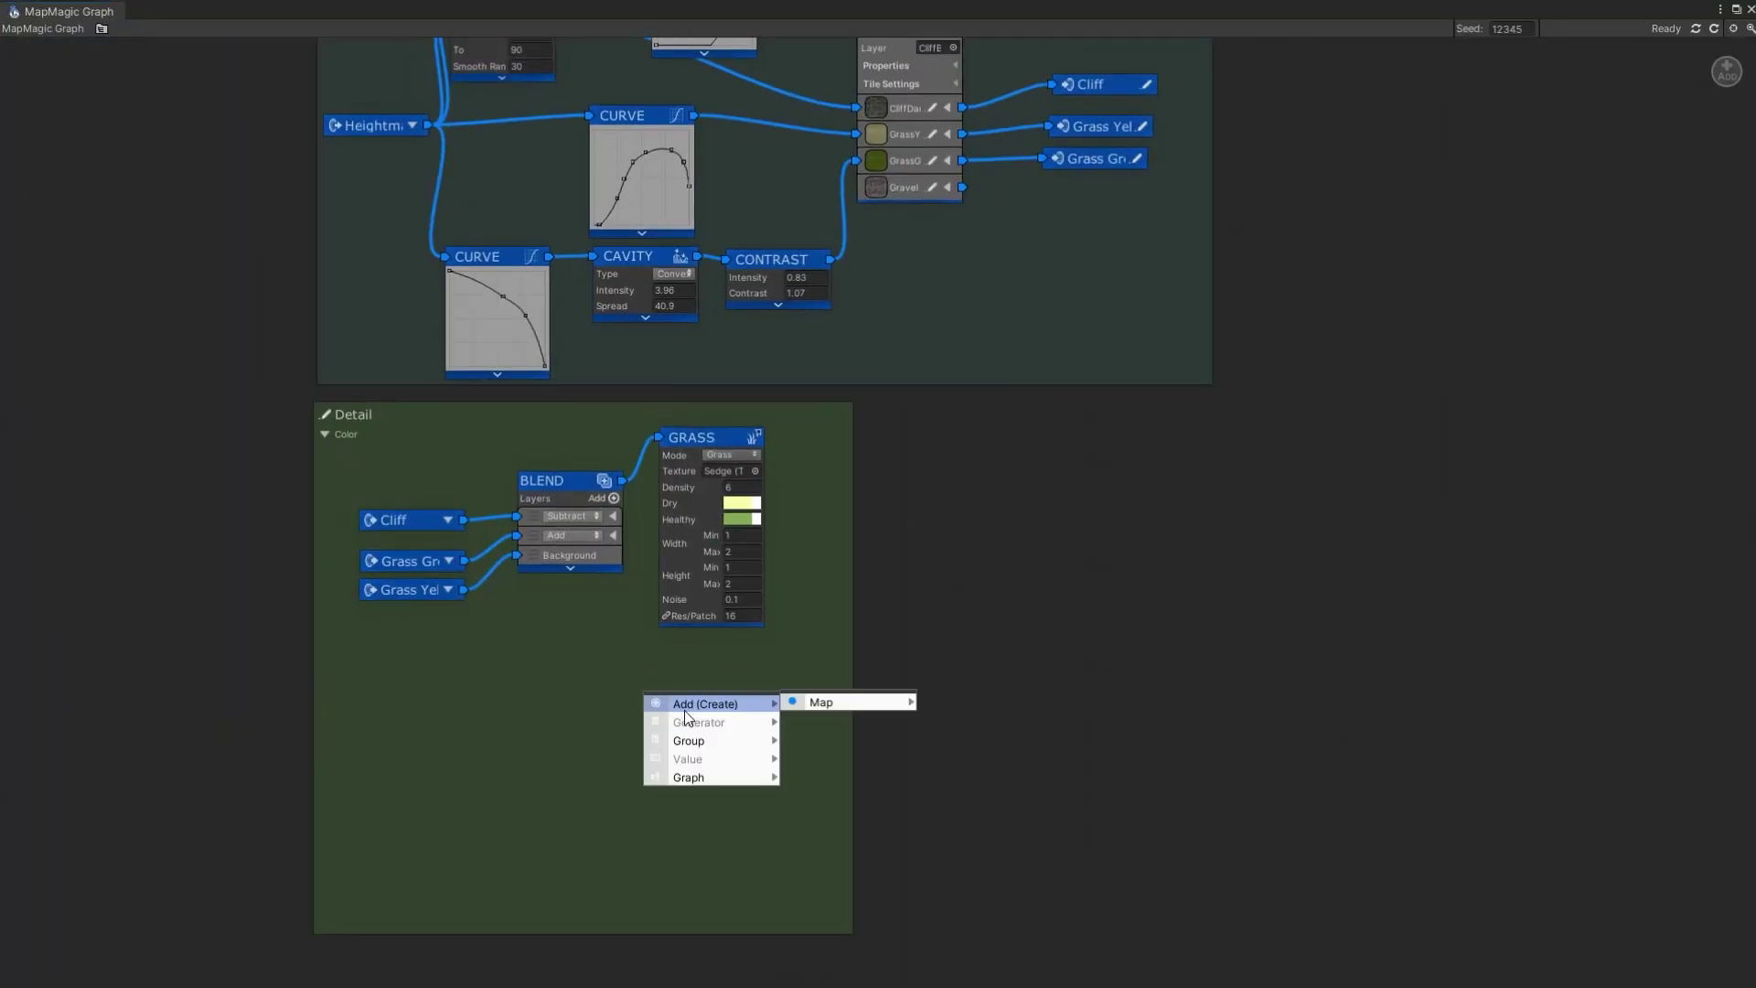
click(970, 787)
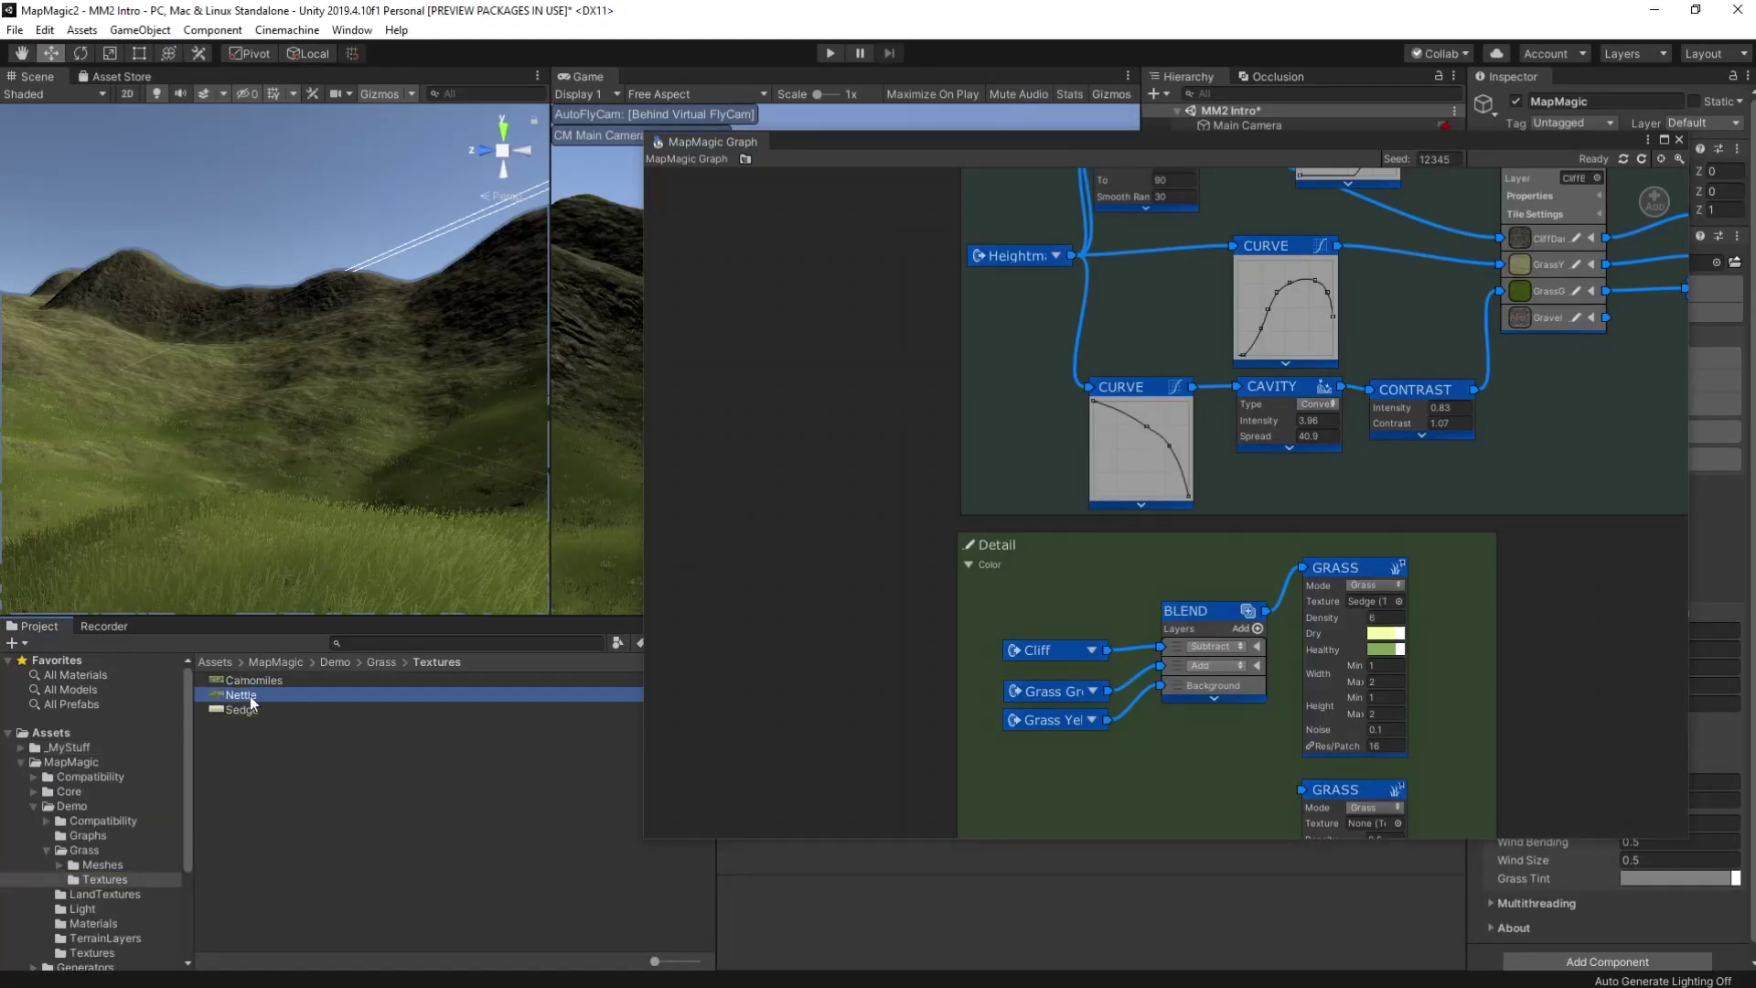
drag(240, 695, 1372, 823)
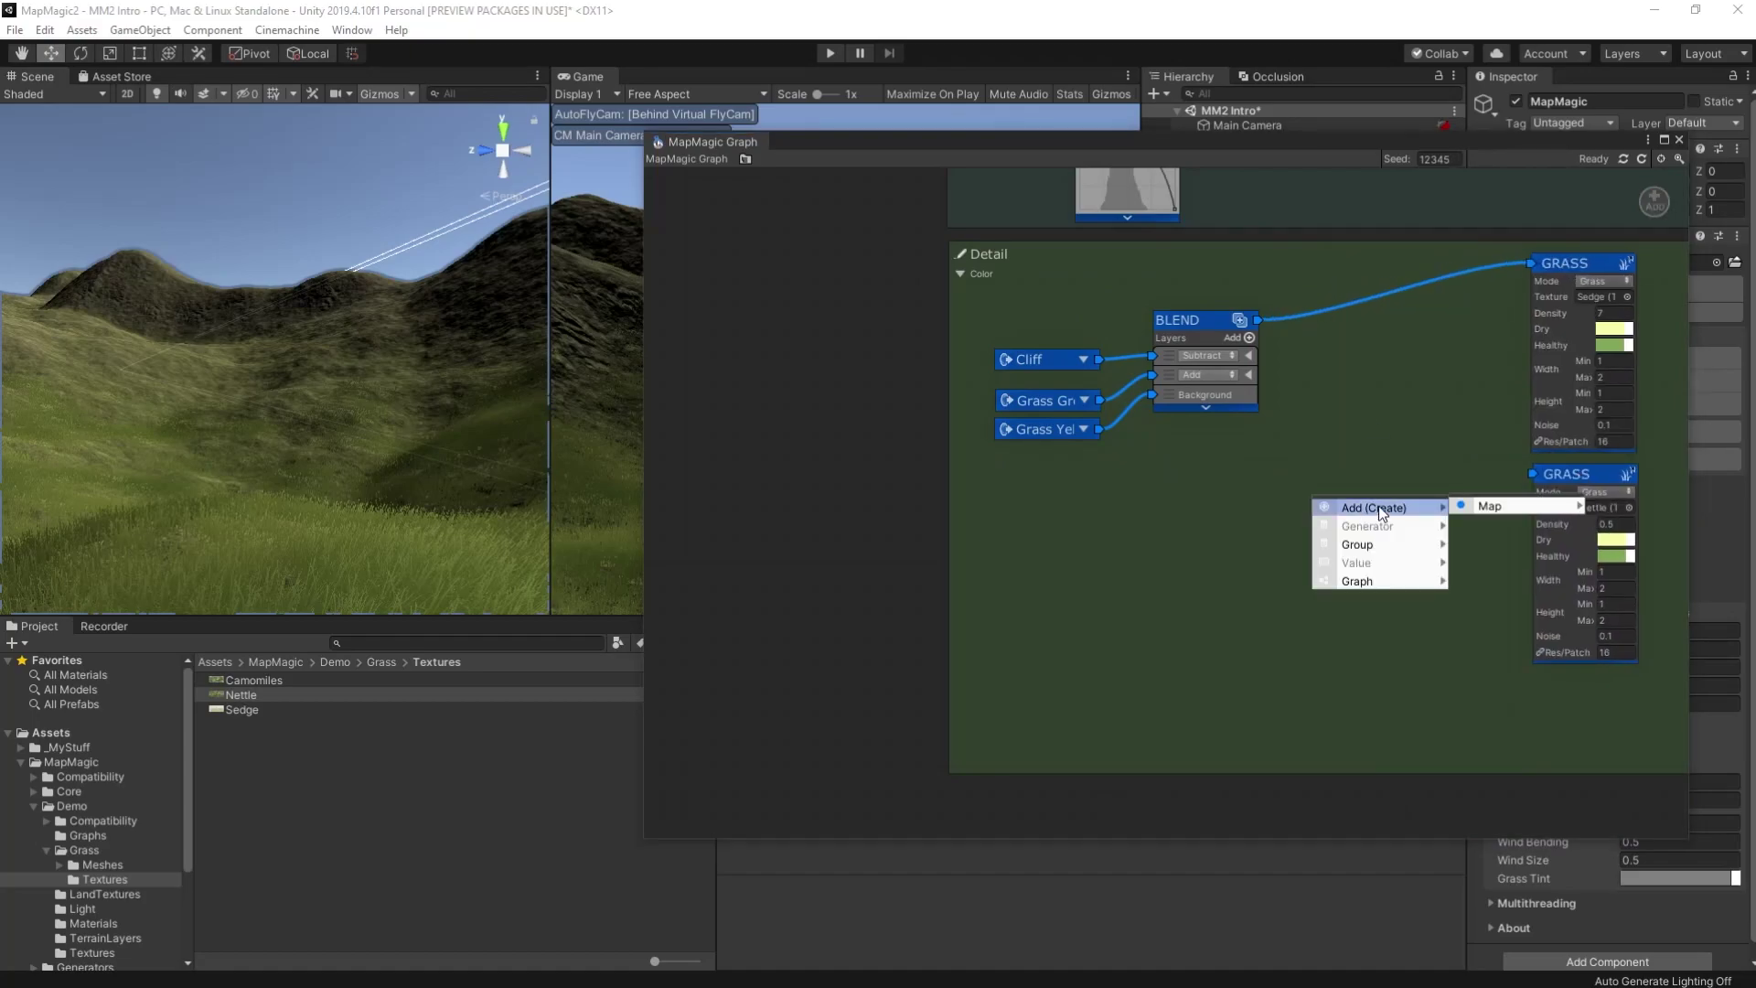
click(1670, 542)
Add a Blend node combining the top grass blend mask with the Noise.
right_click(1334, 515)
mouse_move(1509, 521)
click(1669, 536)
drag(1259, 320, 1277, 551)
drag(1094, 490, 1278, 570)
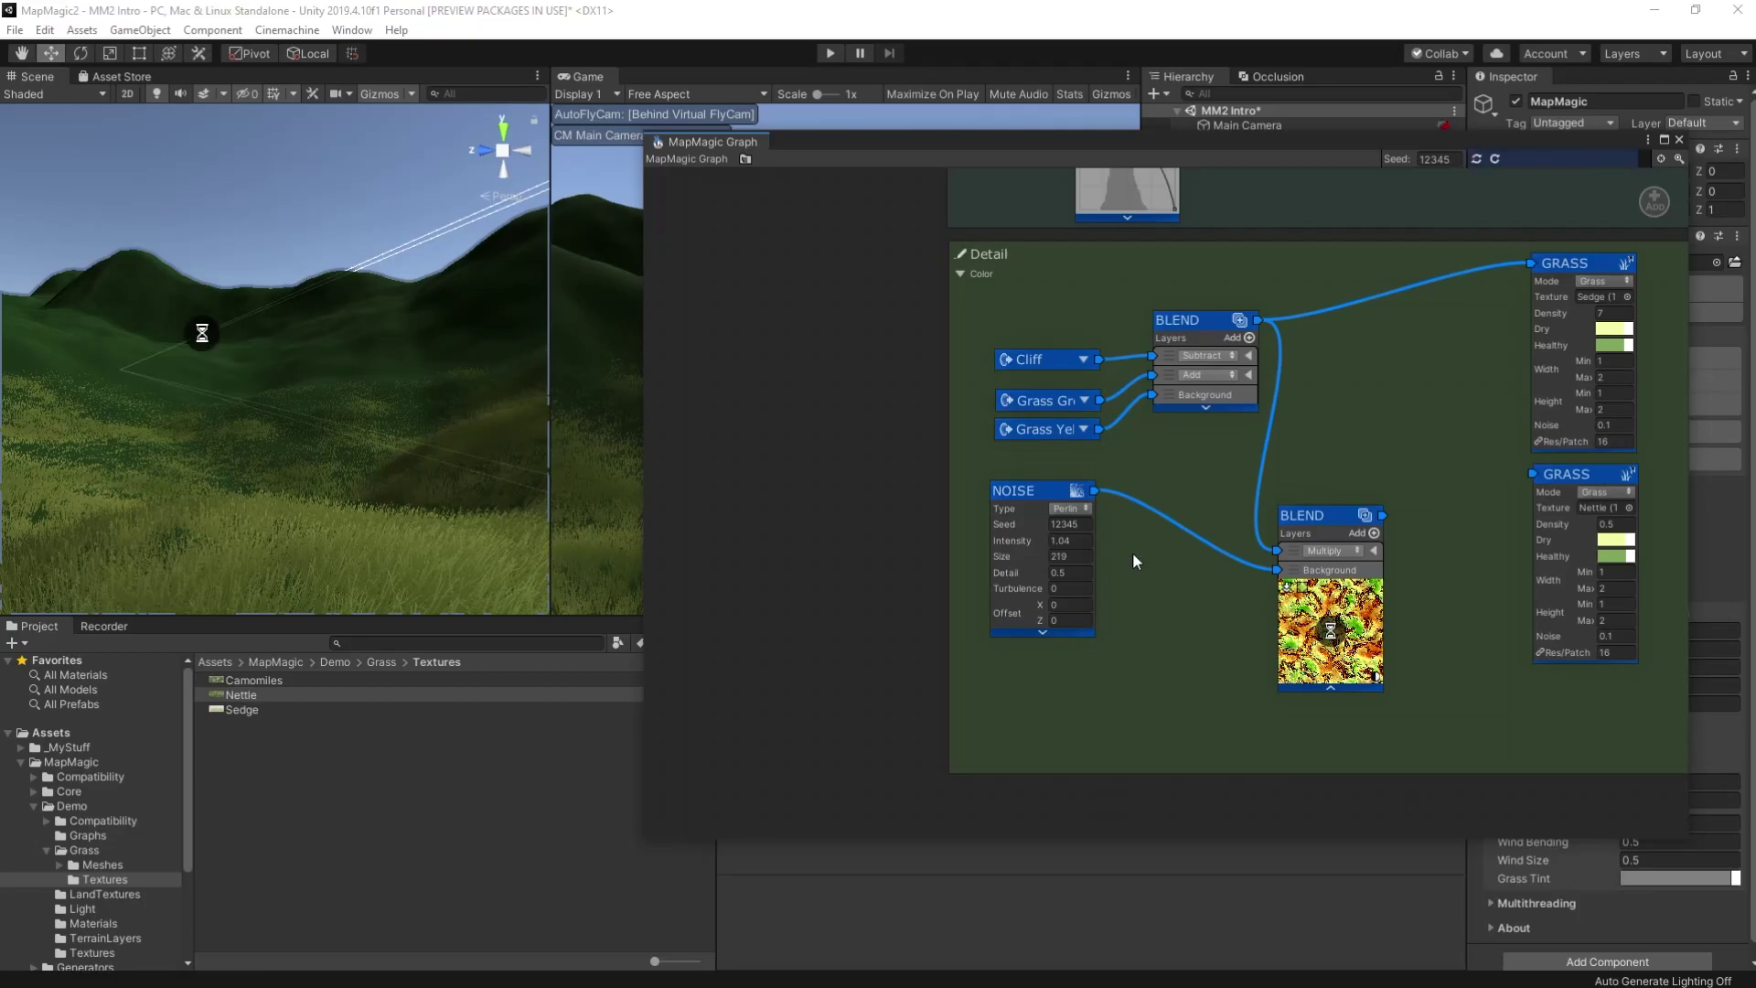
Lower the noise size and settle the noise intensity at 0.95.
drag(1004, 557, 902, 568)
drag(1001, 603, 922, 593)
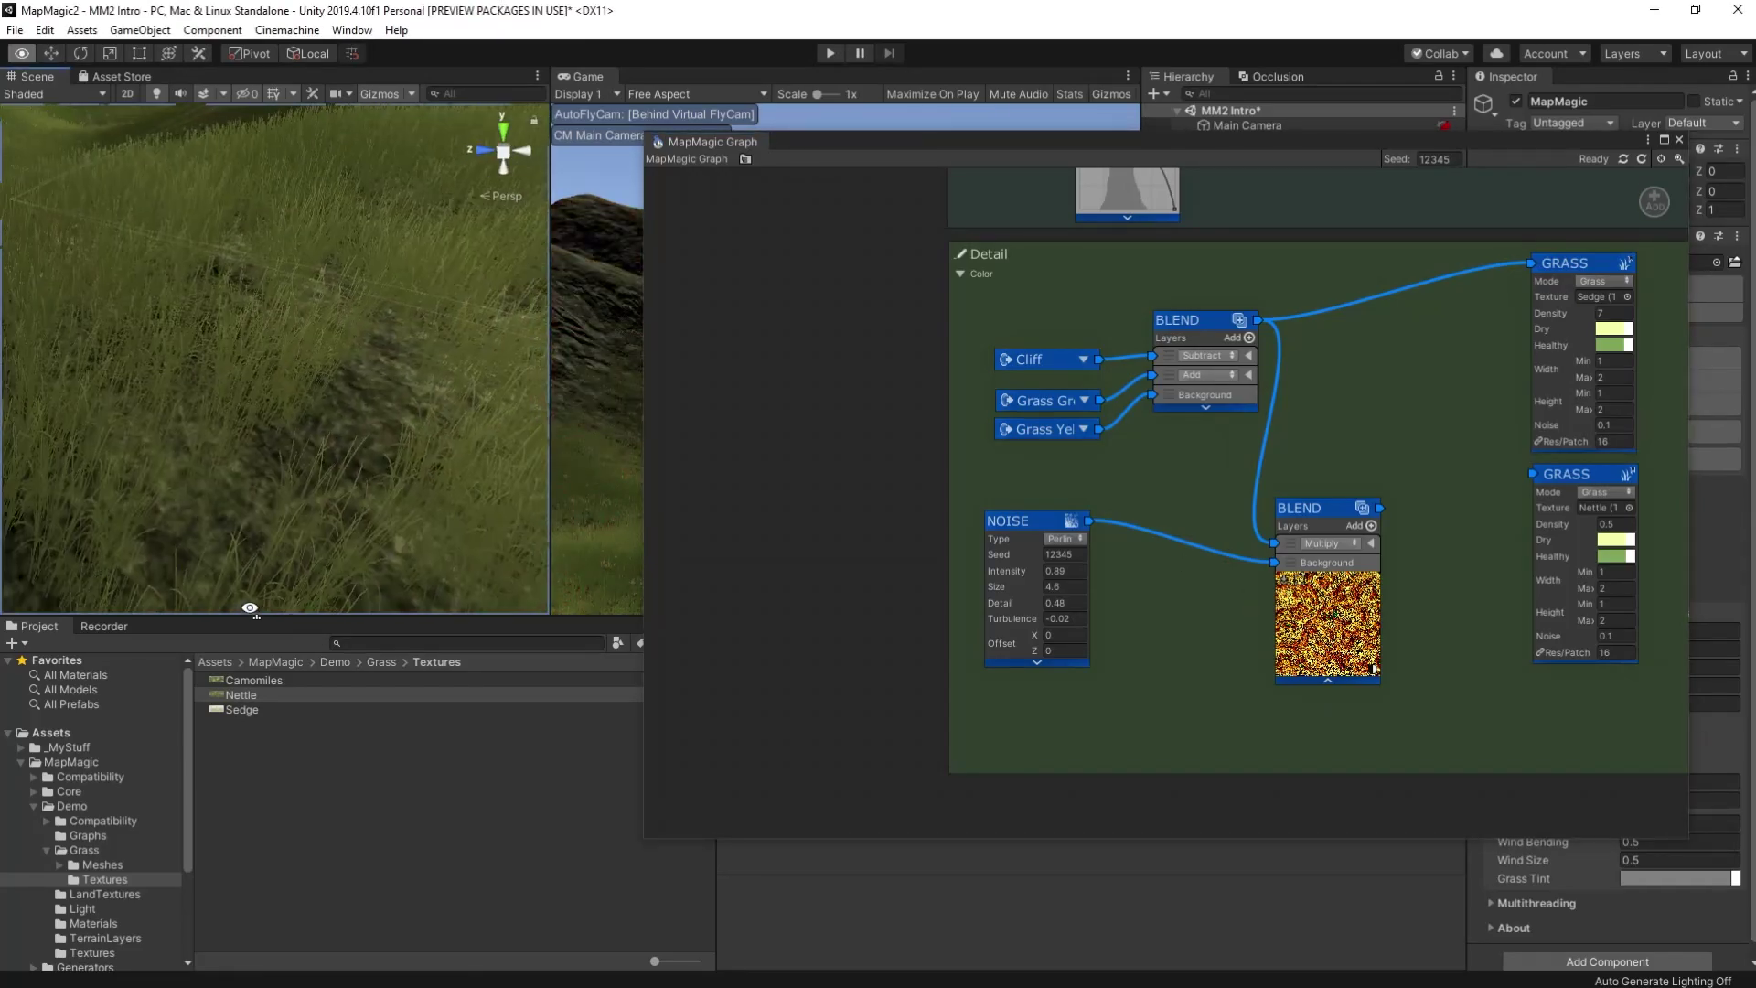
drag(1006, 571, 1157, 576)
drag(1006, 571, 946, 574)
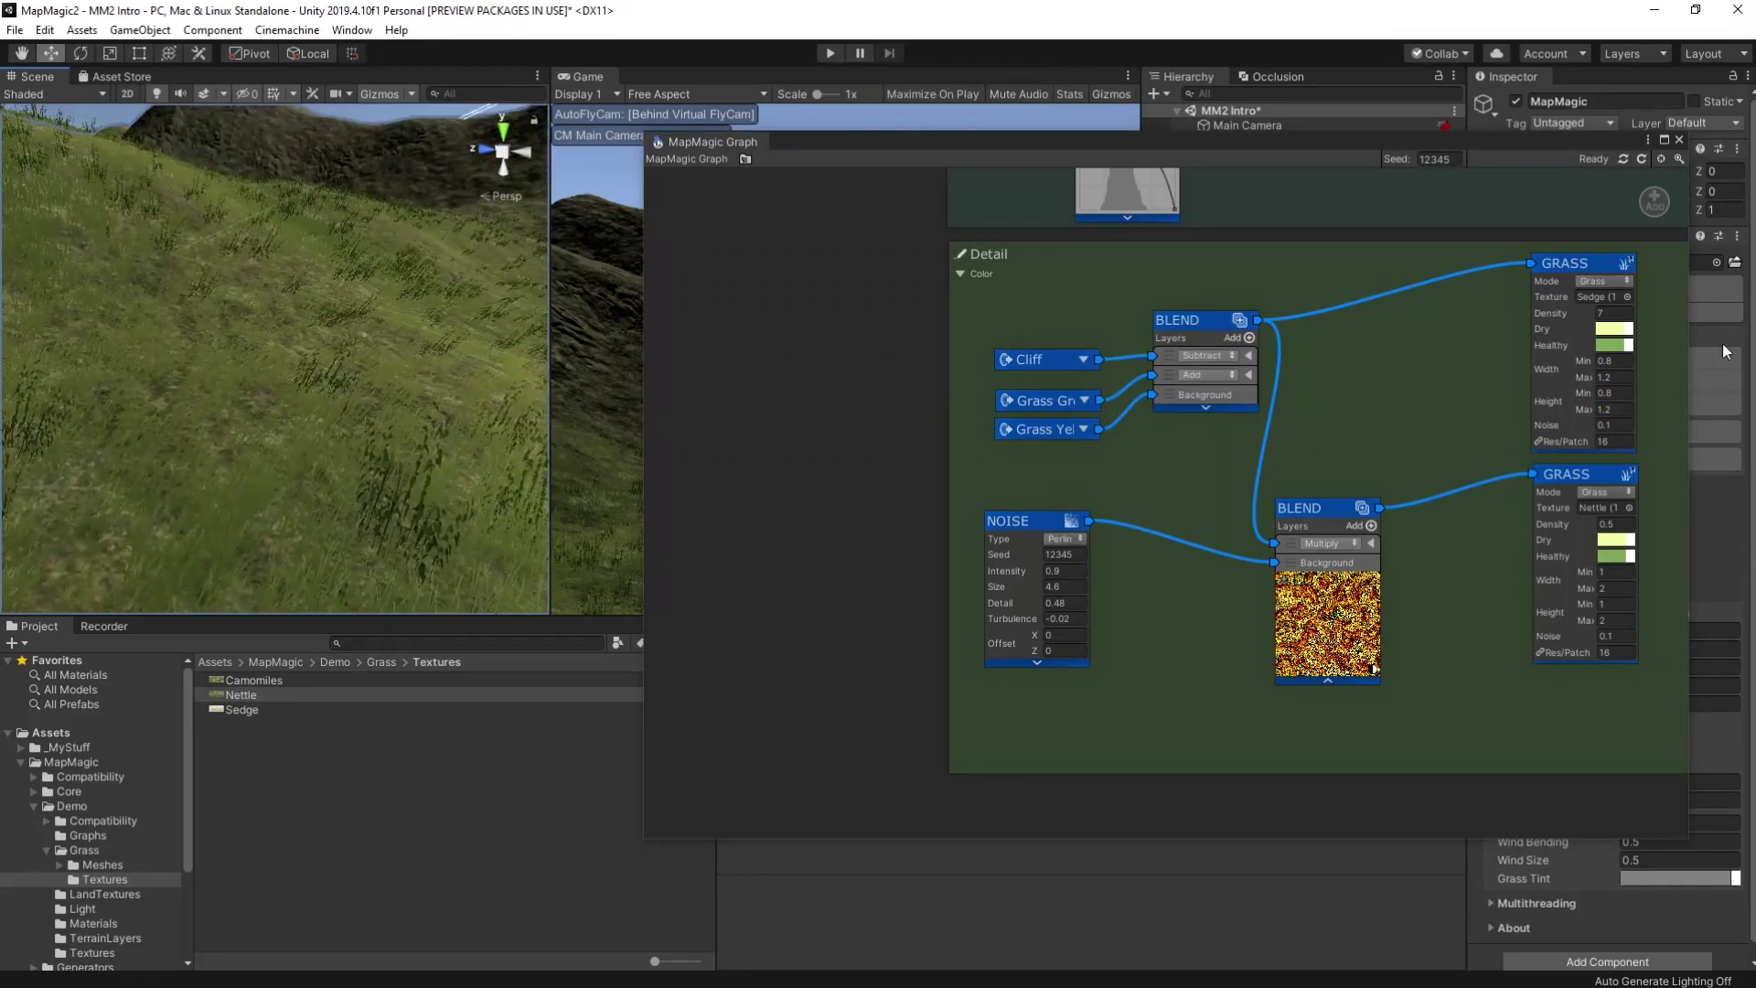
Set the sedge Width range to 1–2.
text(1)
key(Tab)
text(2)
key(Return)
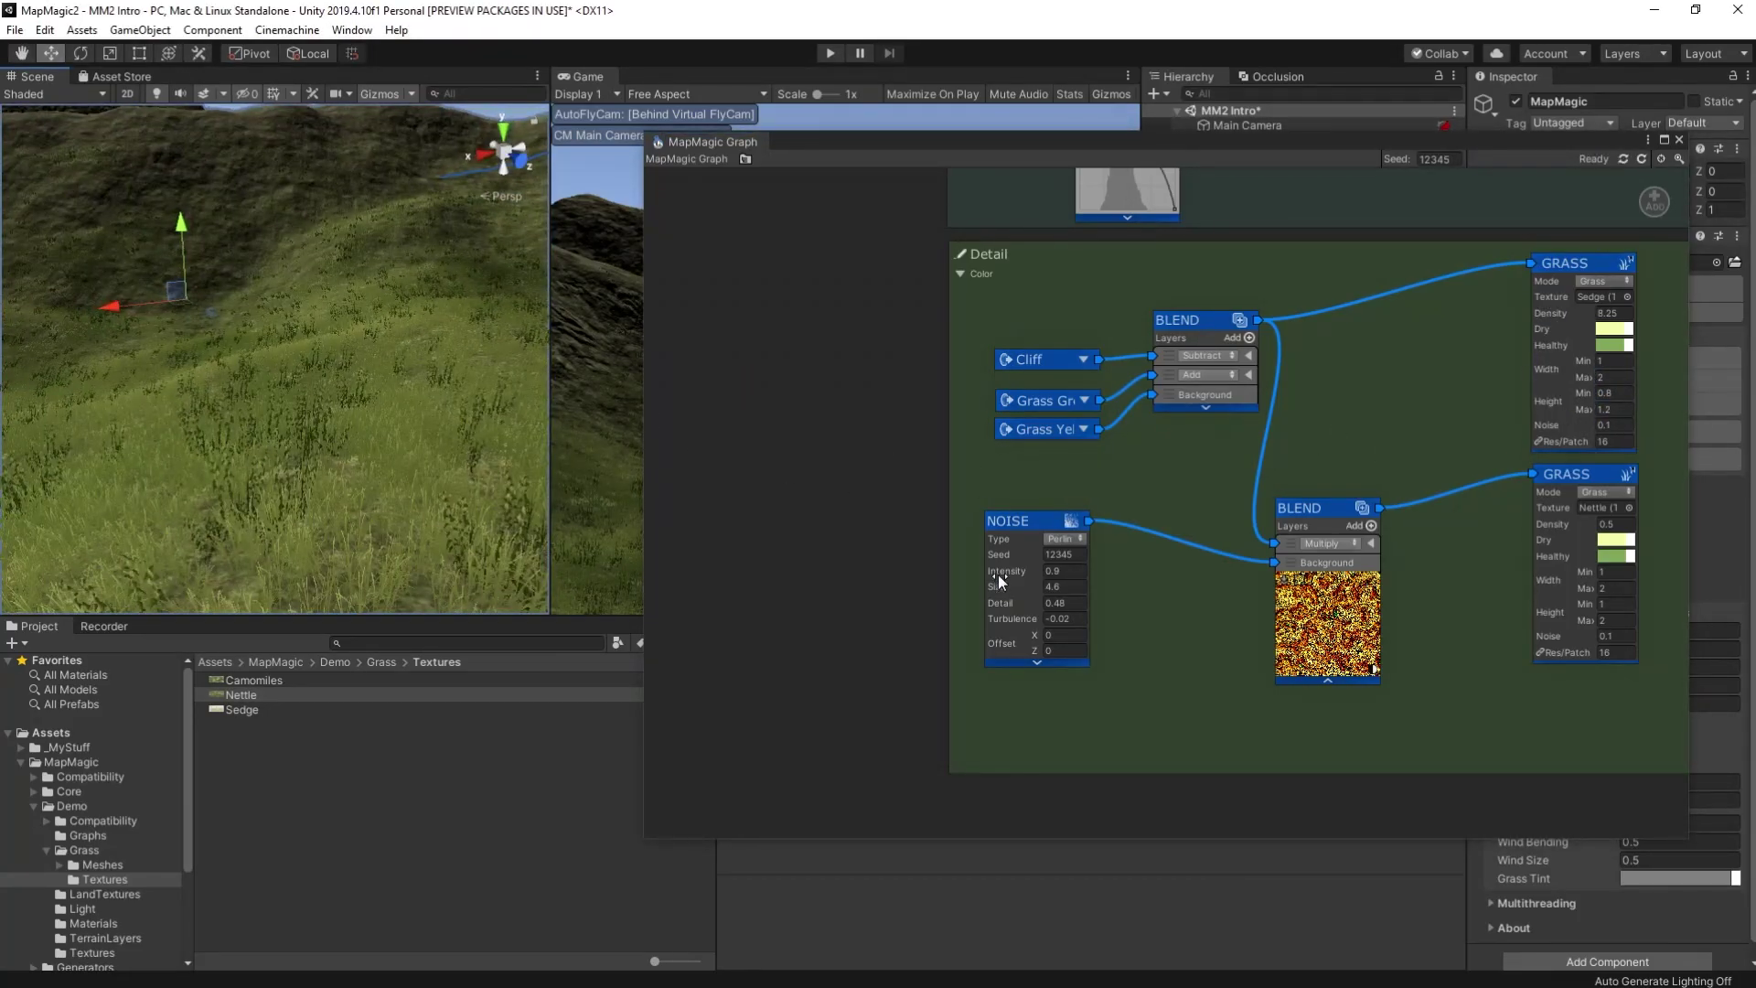
Keep Multiply blending, lower blur Downsample to 6.4, and raise noise intensity to 1.16.
click(1324, 543)
click(1383, 611)
drag(1414, 515, 875, 546)
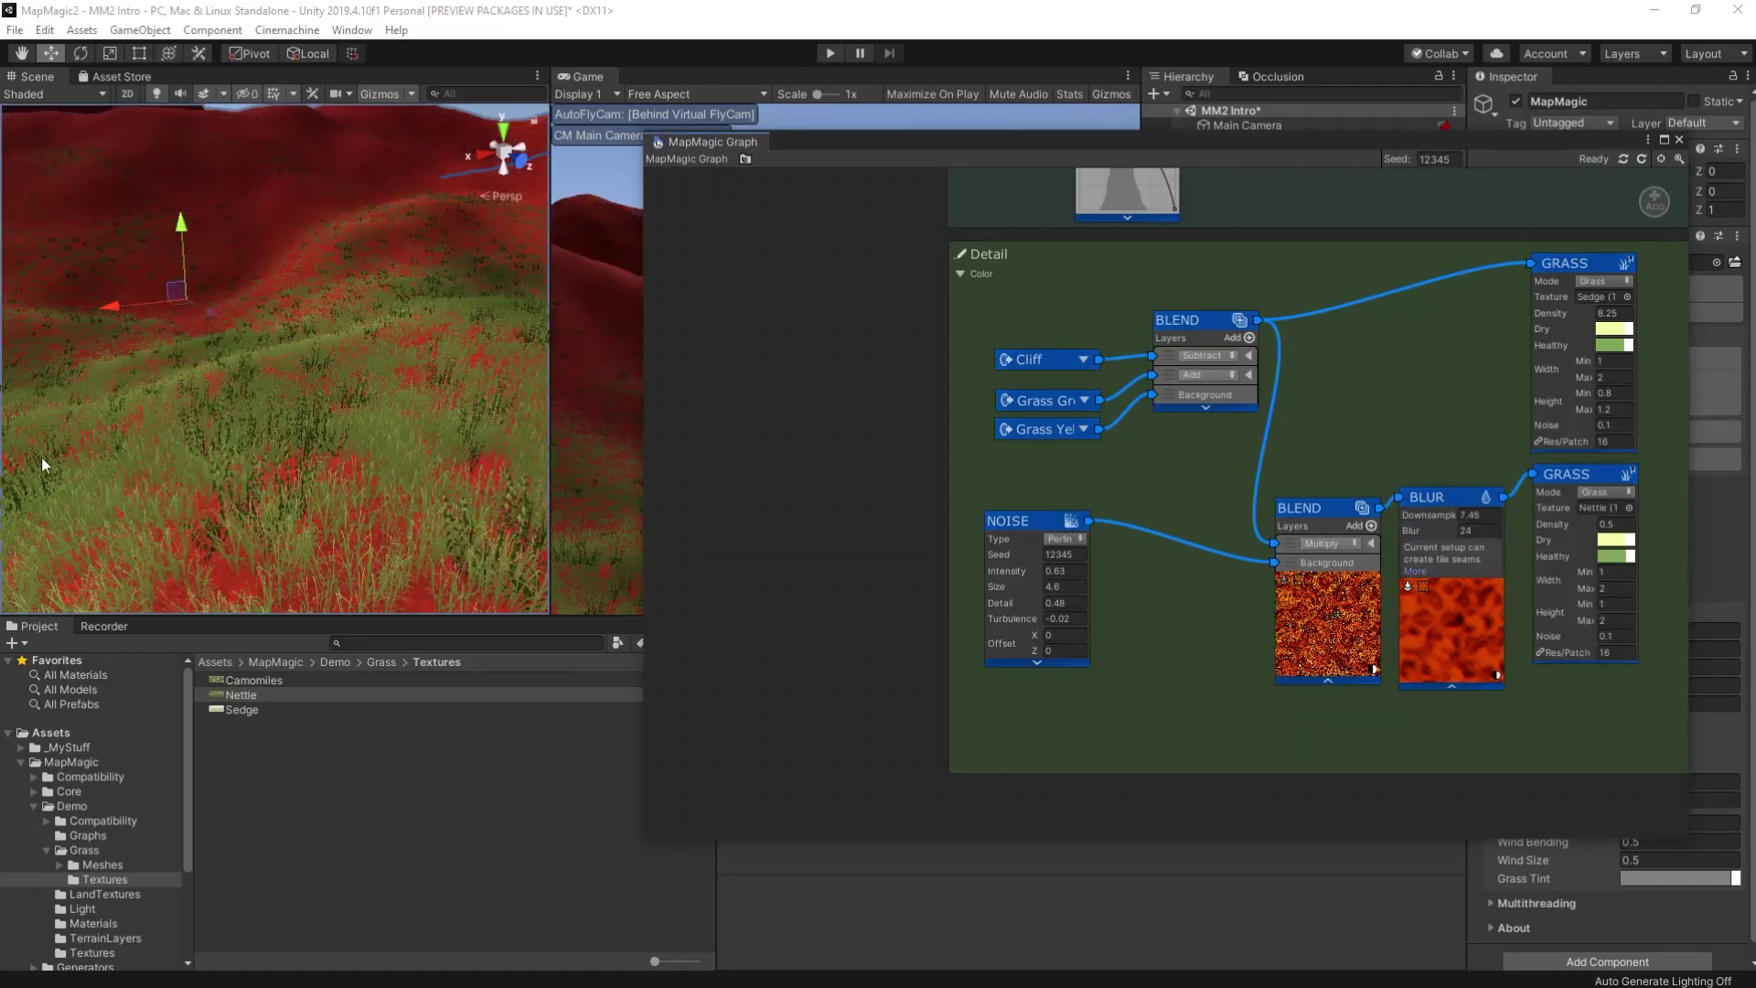
drag(1433, 498, 1660, 209)
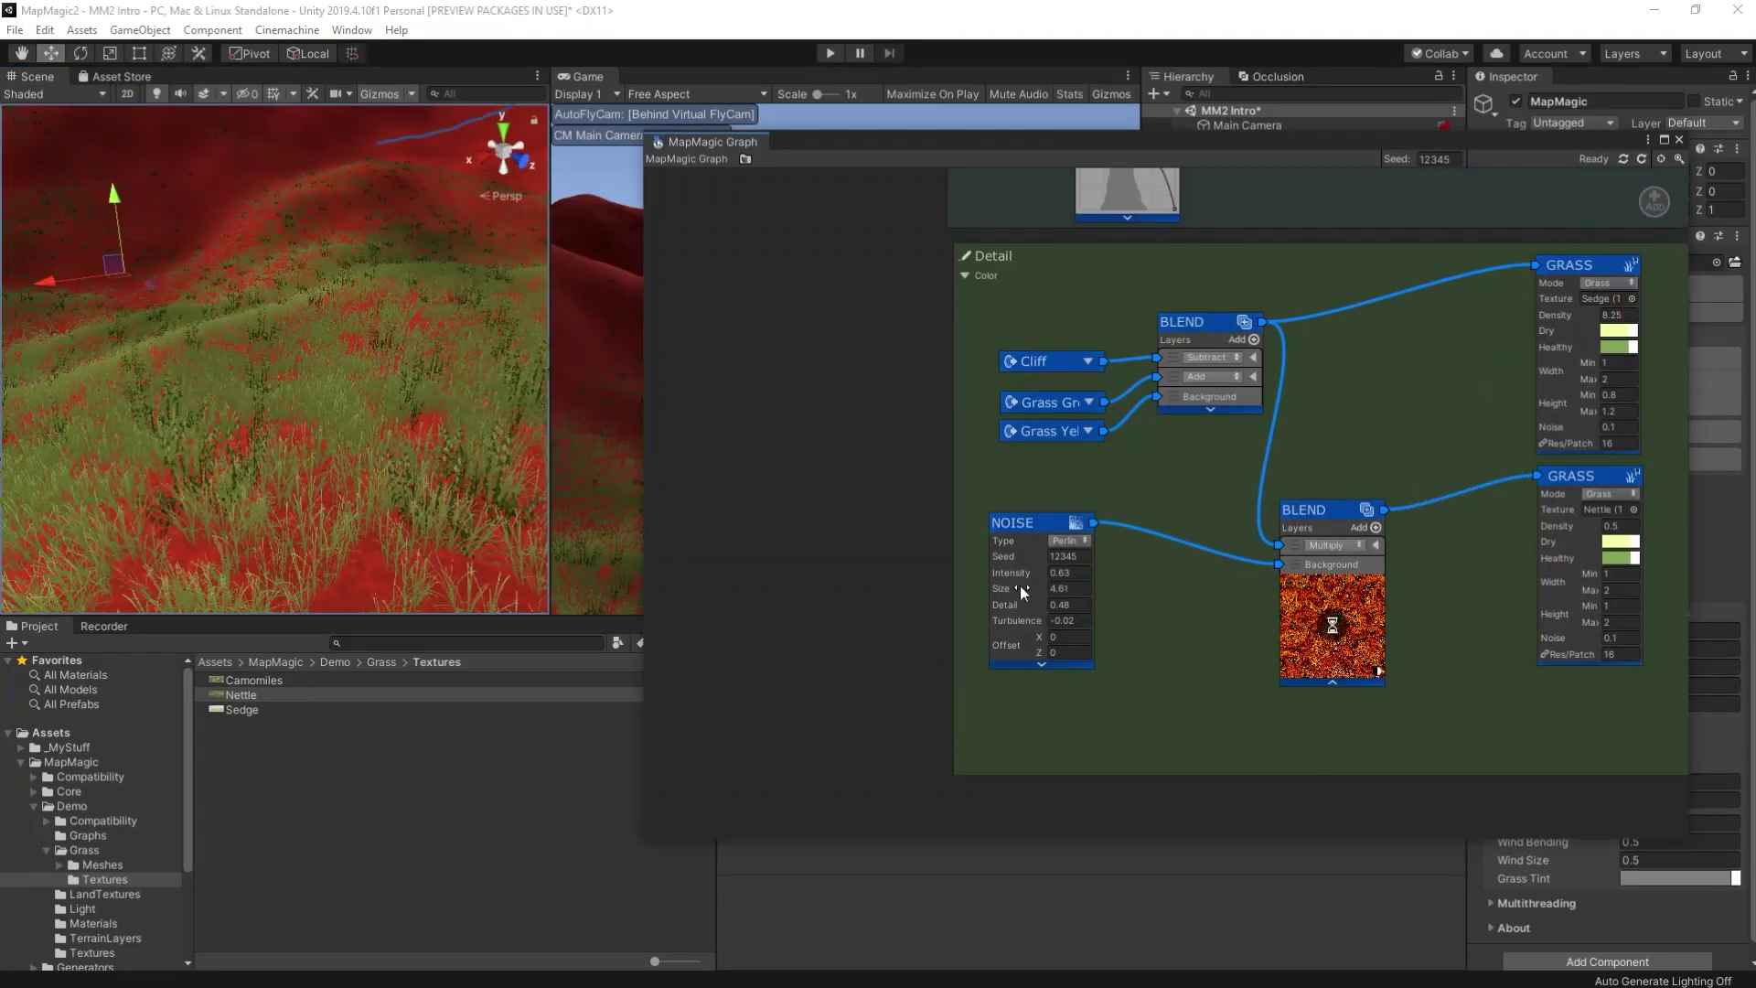
drag(1002, 573, 1062, 572)
Insert a Contrast node before the nettle grass, thin its density, and set noise to 0.59.
right_click(1380, 490)
click(1555, 552)
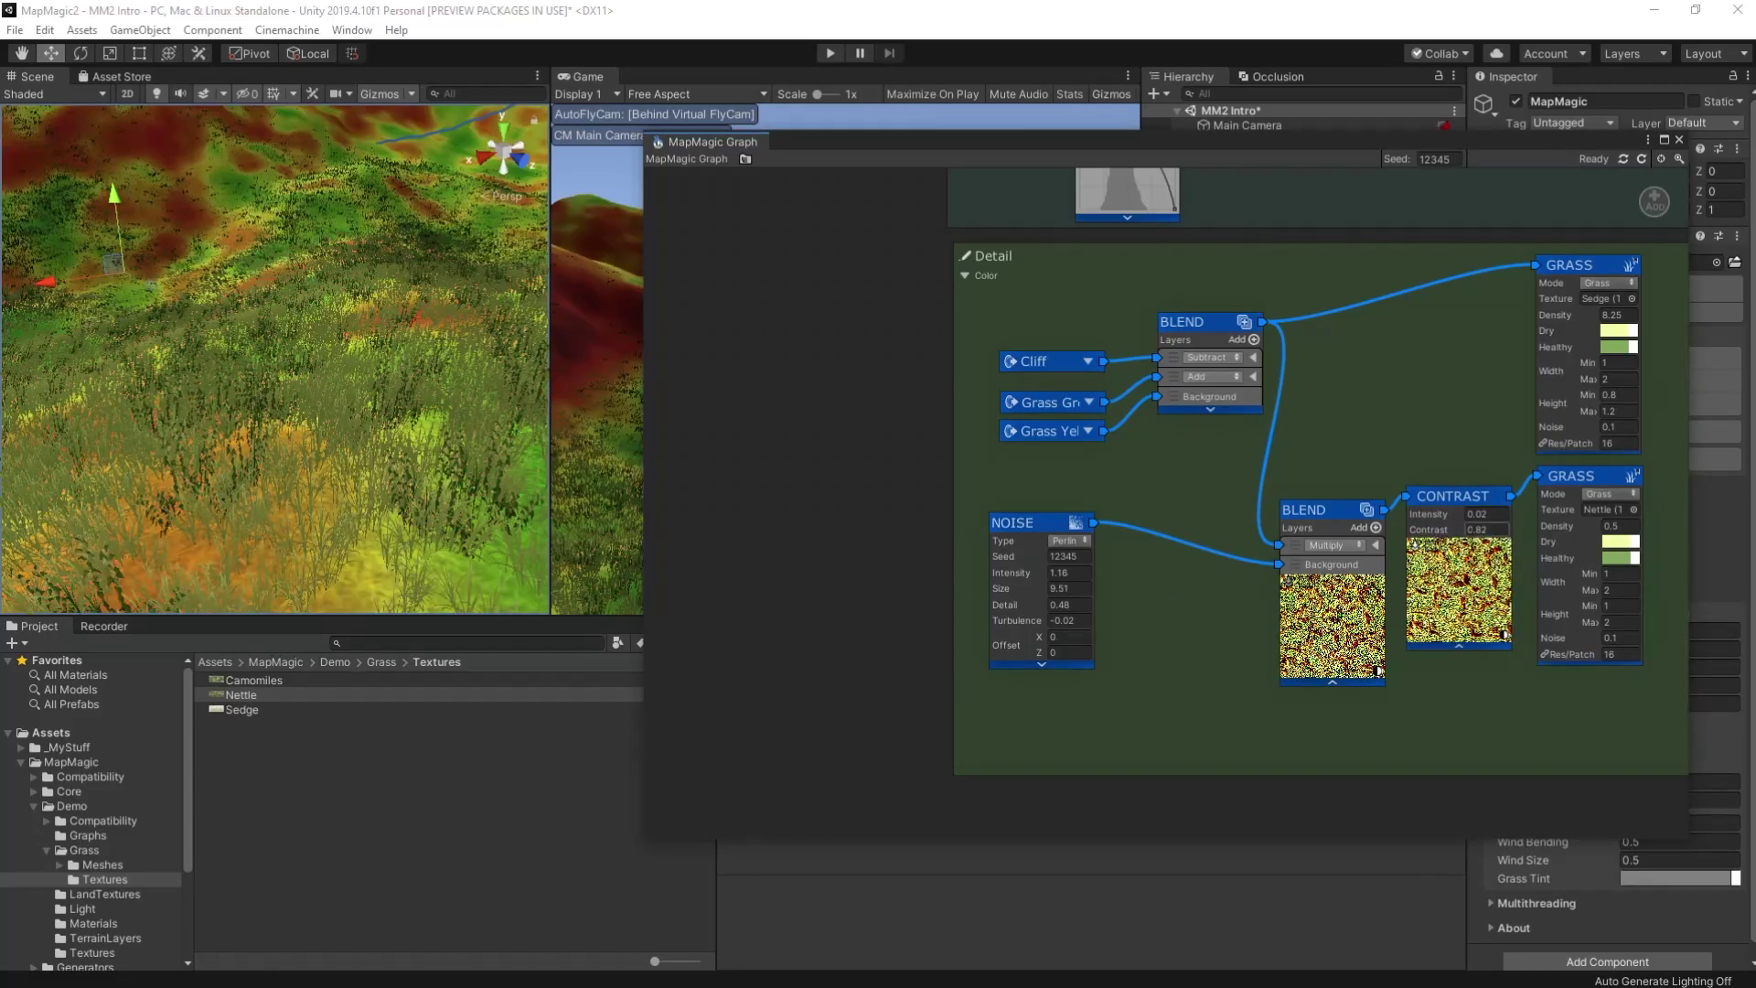
drag(1557, 526, 1546, 527)
drag(1429, 514, 1537, 527)
click(1621, 590)
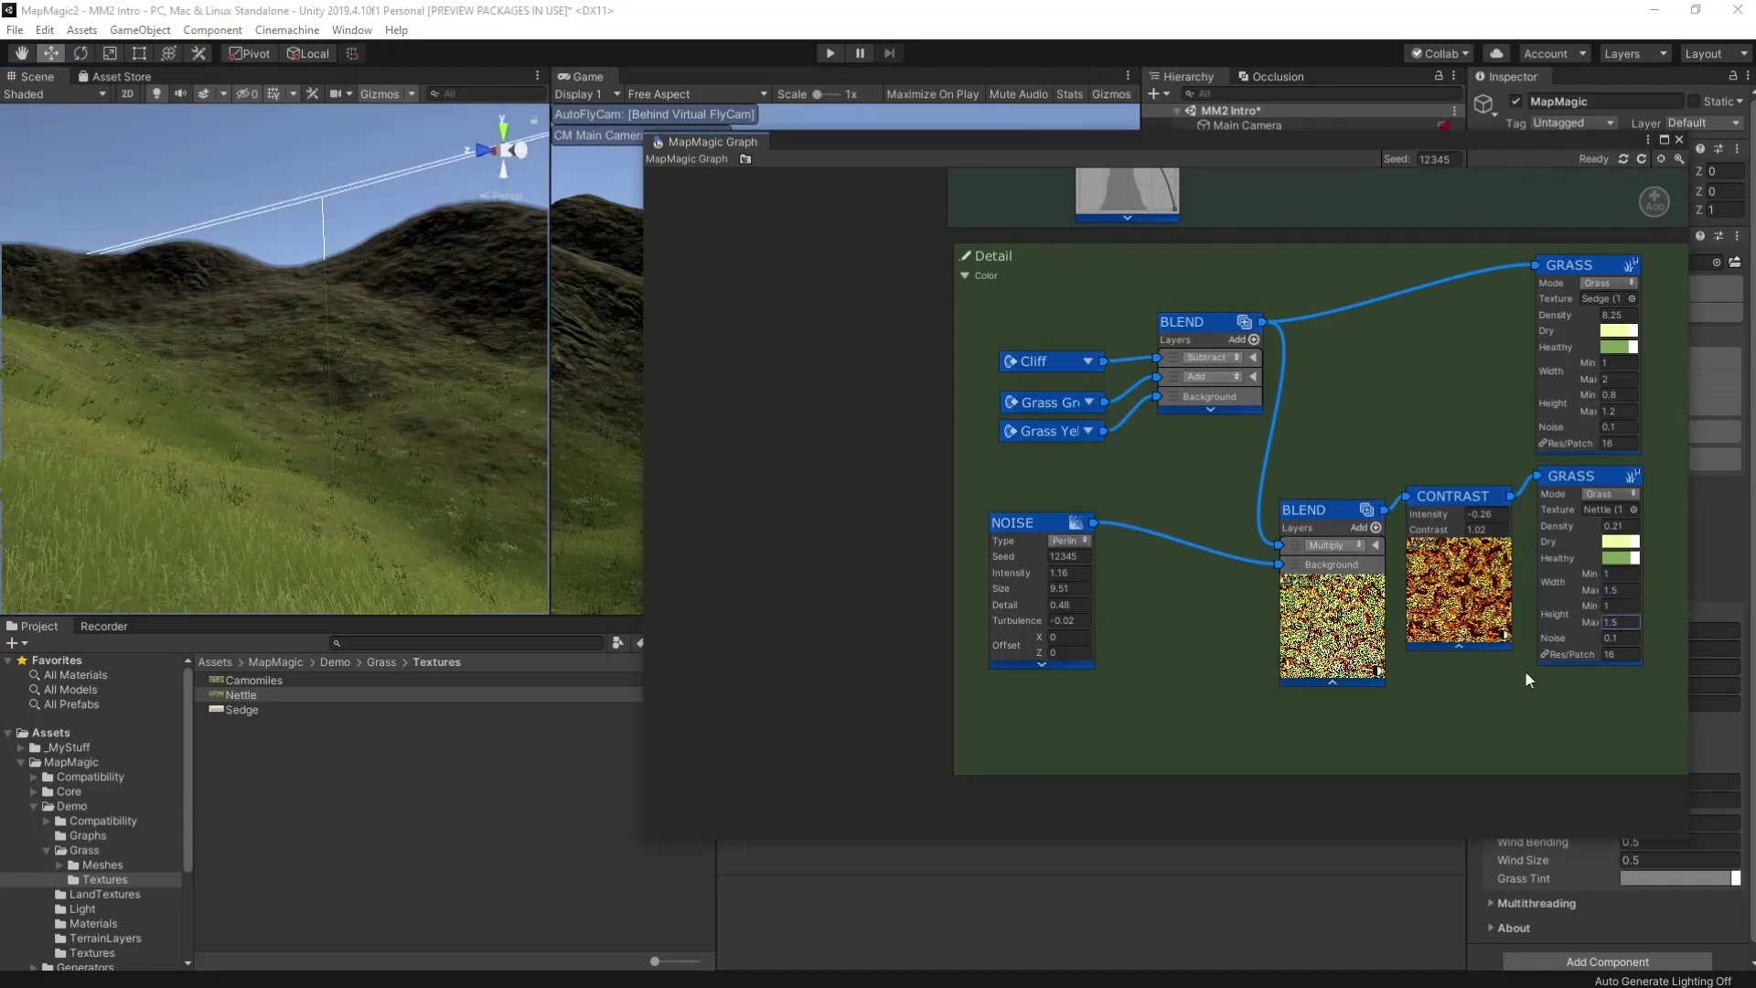
drag(1562, 634, 1596, 633)
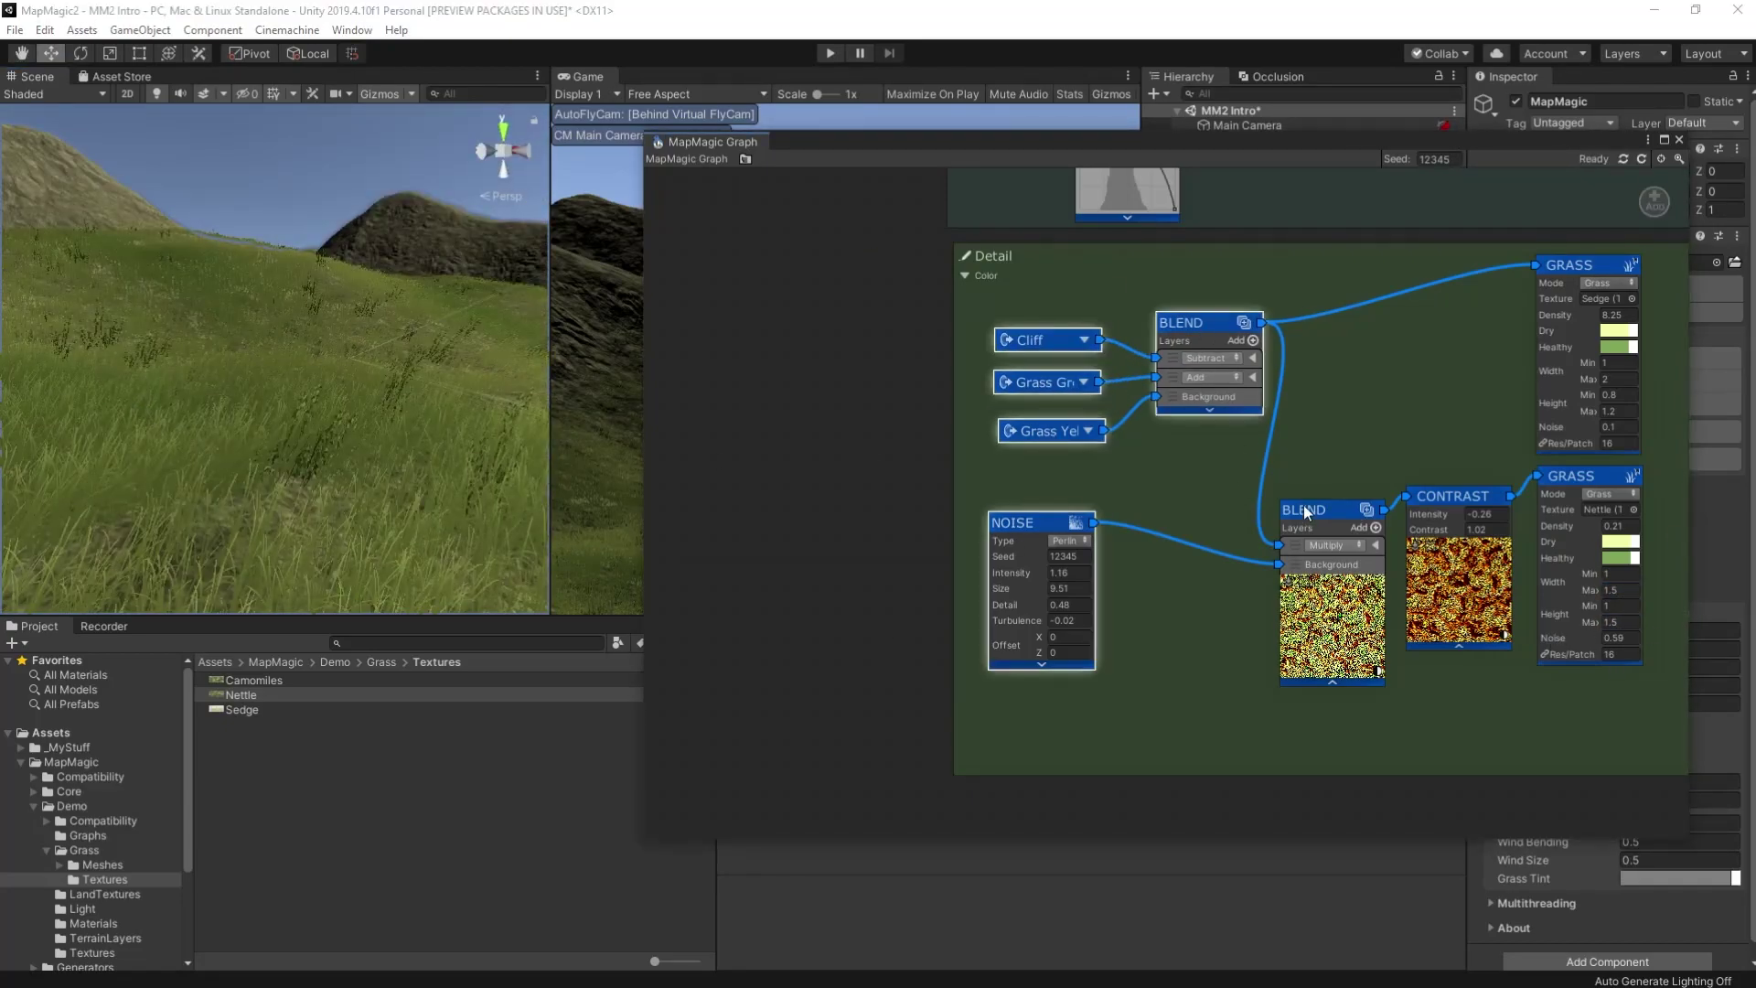
Move the nettle nodes up to make room and add a Cavity node.
right_click(1519, 506)
mouse_move(1573, 515)
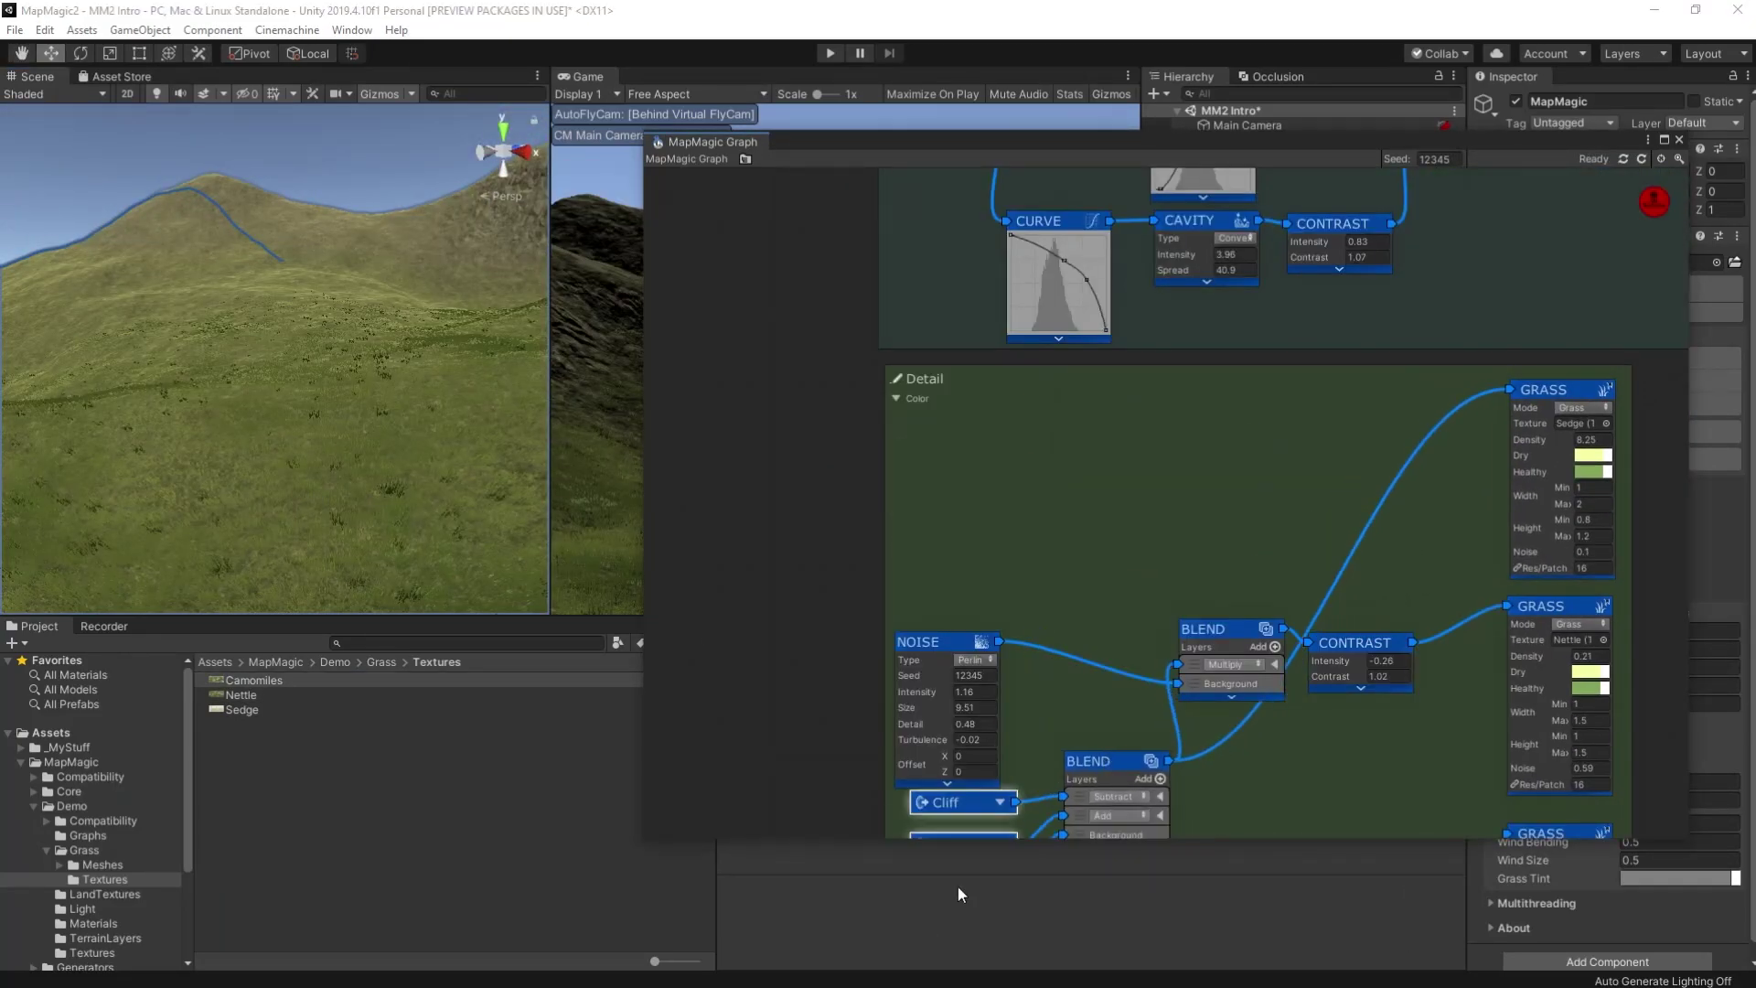
drag(1385, 640, 1404, 443)
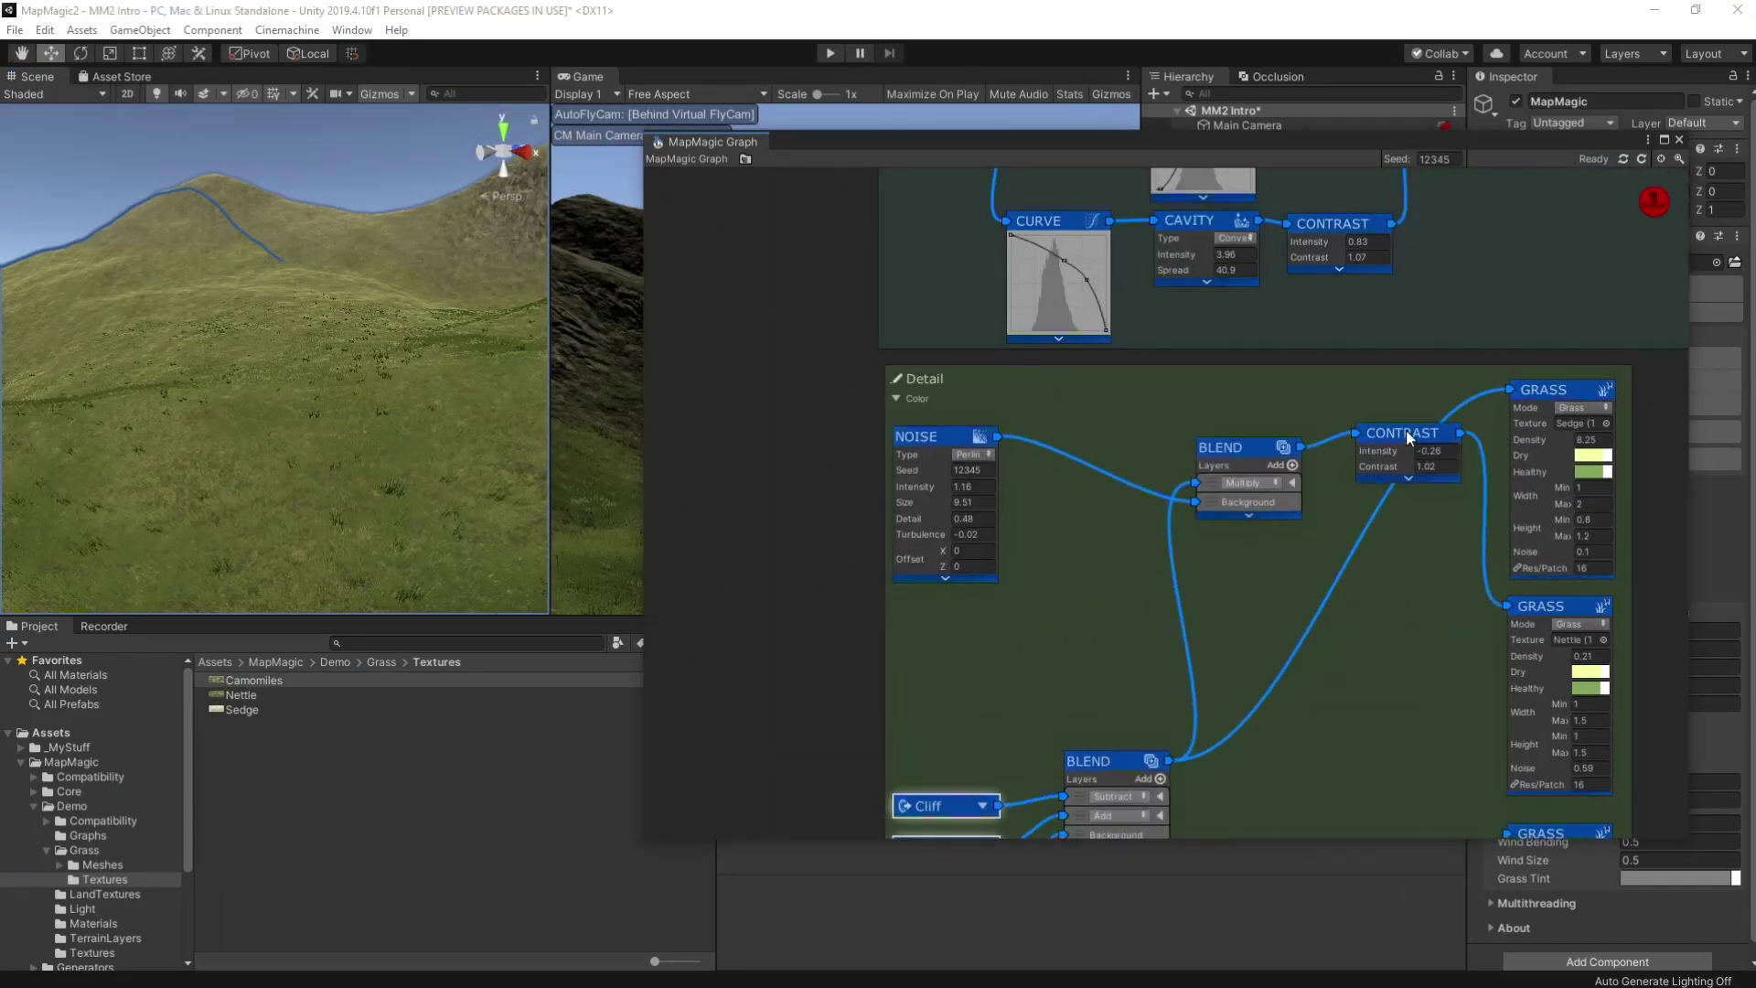
right_click(1065, 501)
mouse_move(1399, 526)
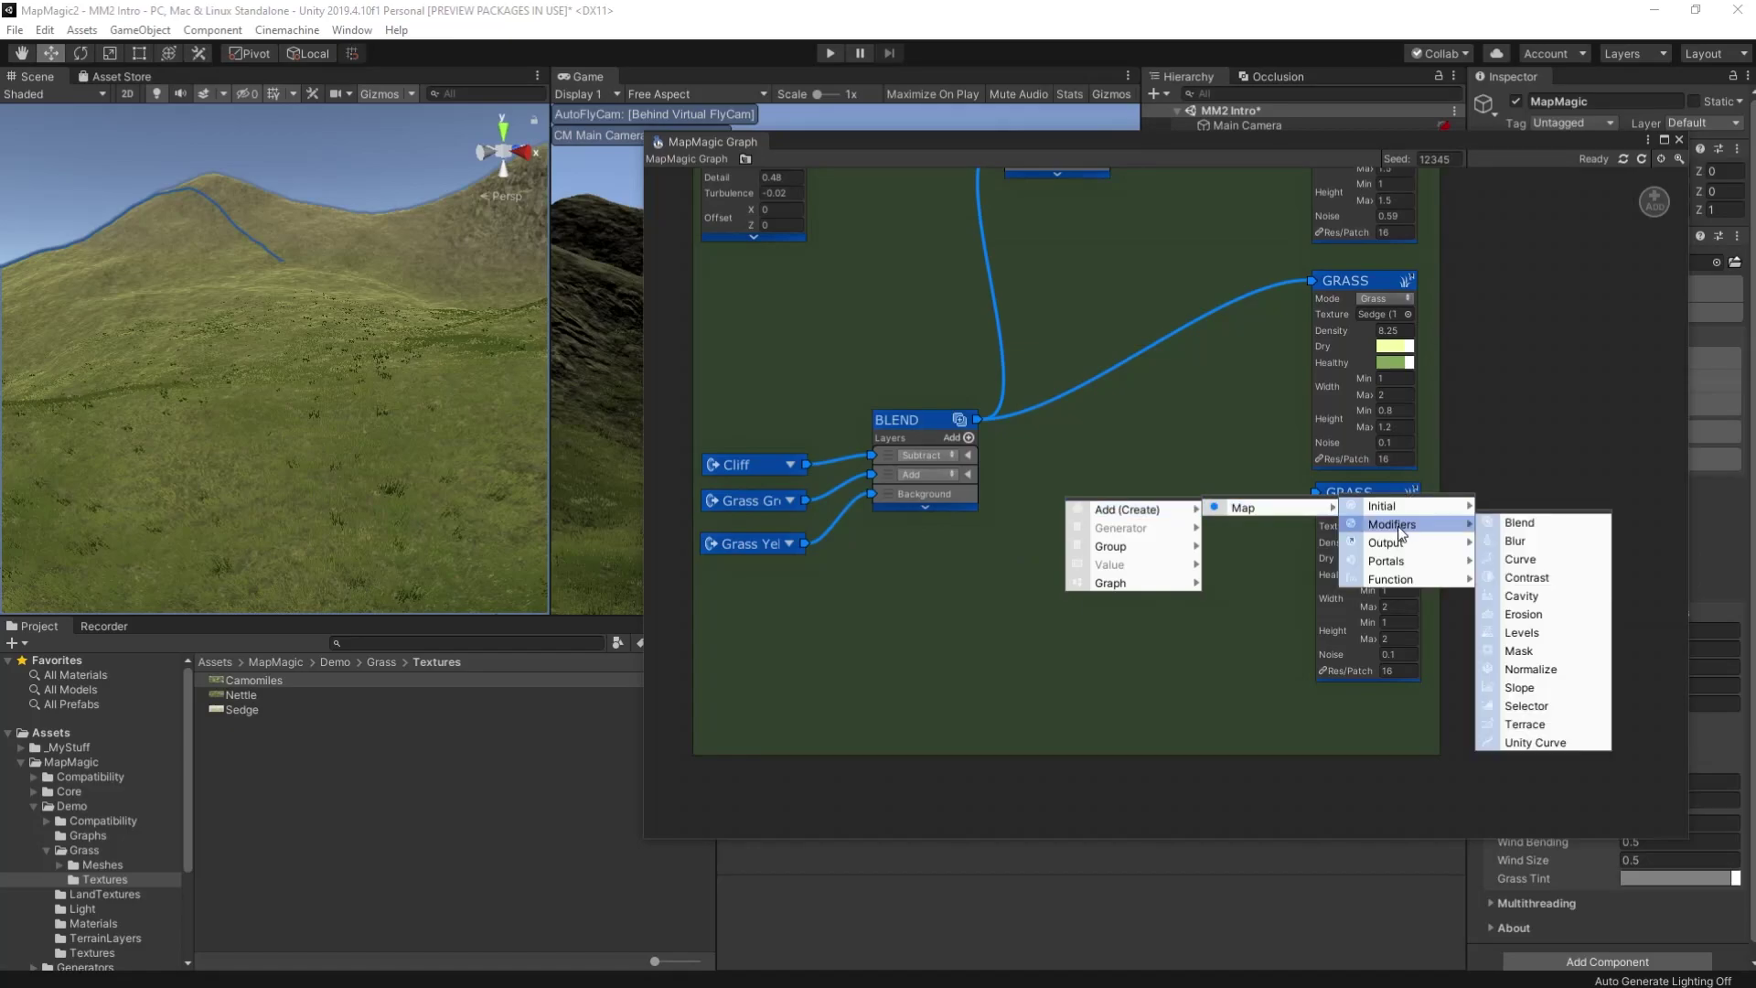
click(1521, 595)
drag(990, 580, 1051, 438)
Add a Noise generator and blend it with the Cavity output.
right_click(914, 563)
click(1395, 607)
click(1088, 676)
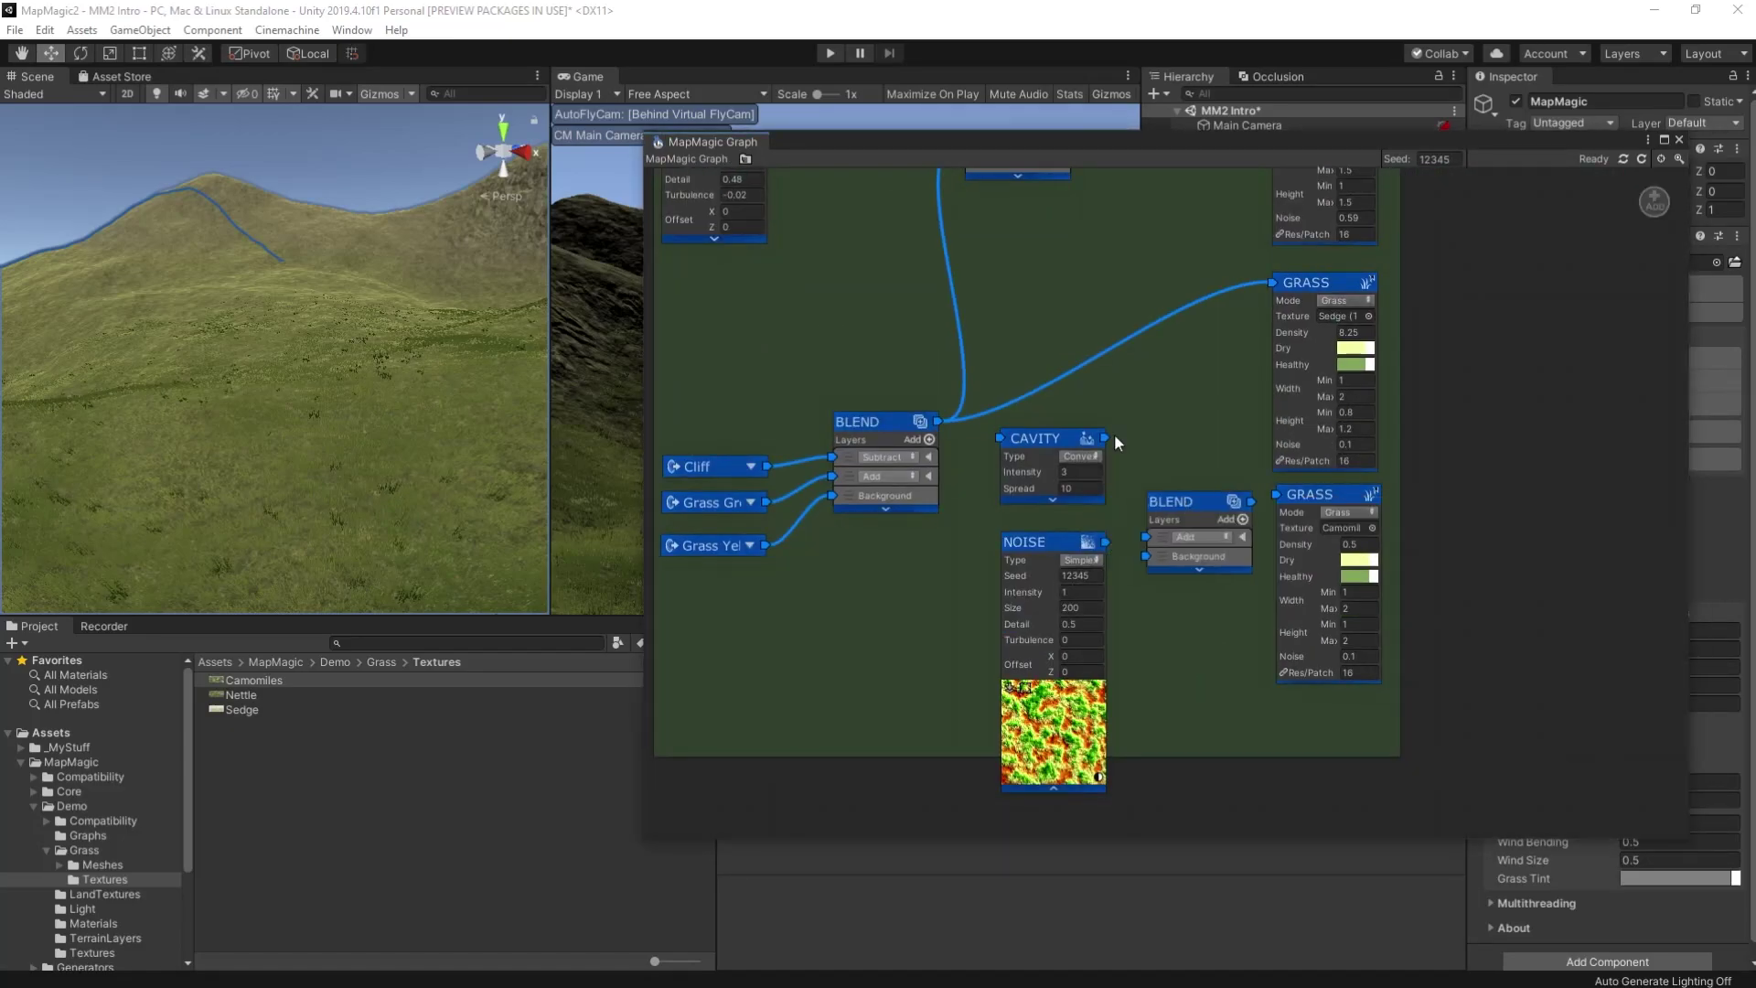
drag(1097, 554, 1044, 412)
drag(869, 420, 869, 299)
Lower the Cavity node's intensity, keeping its current cavity type.
click(1039, 743)
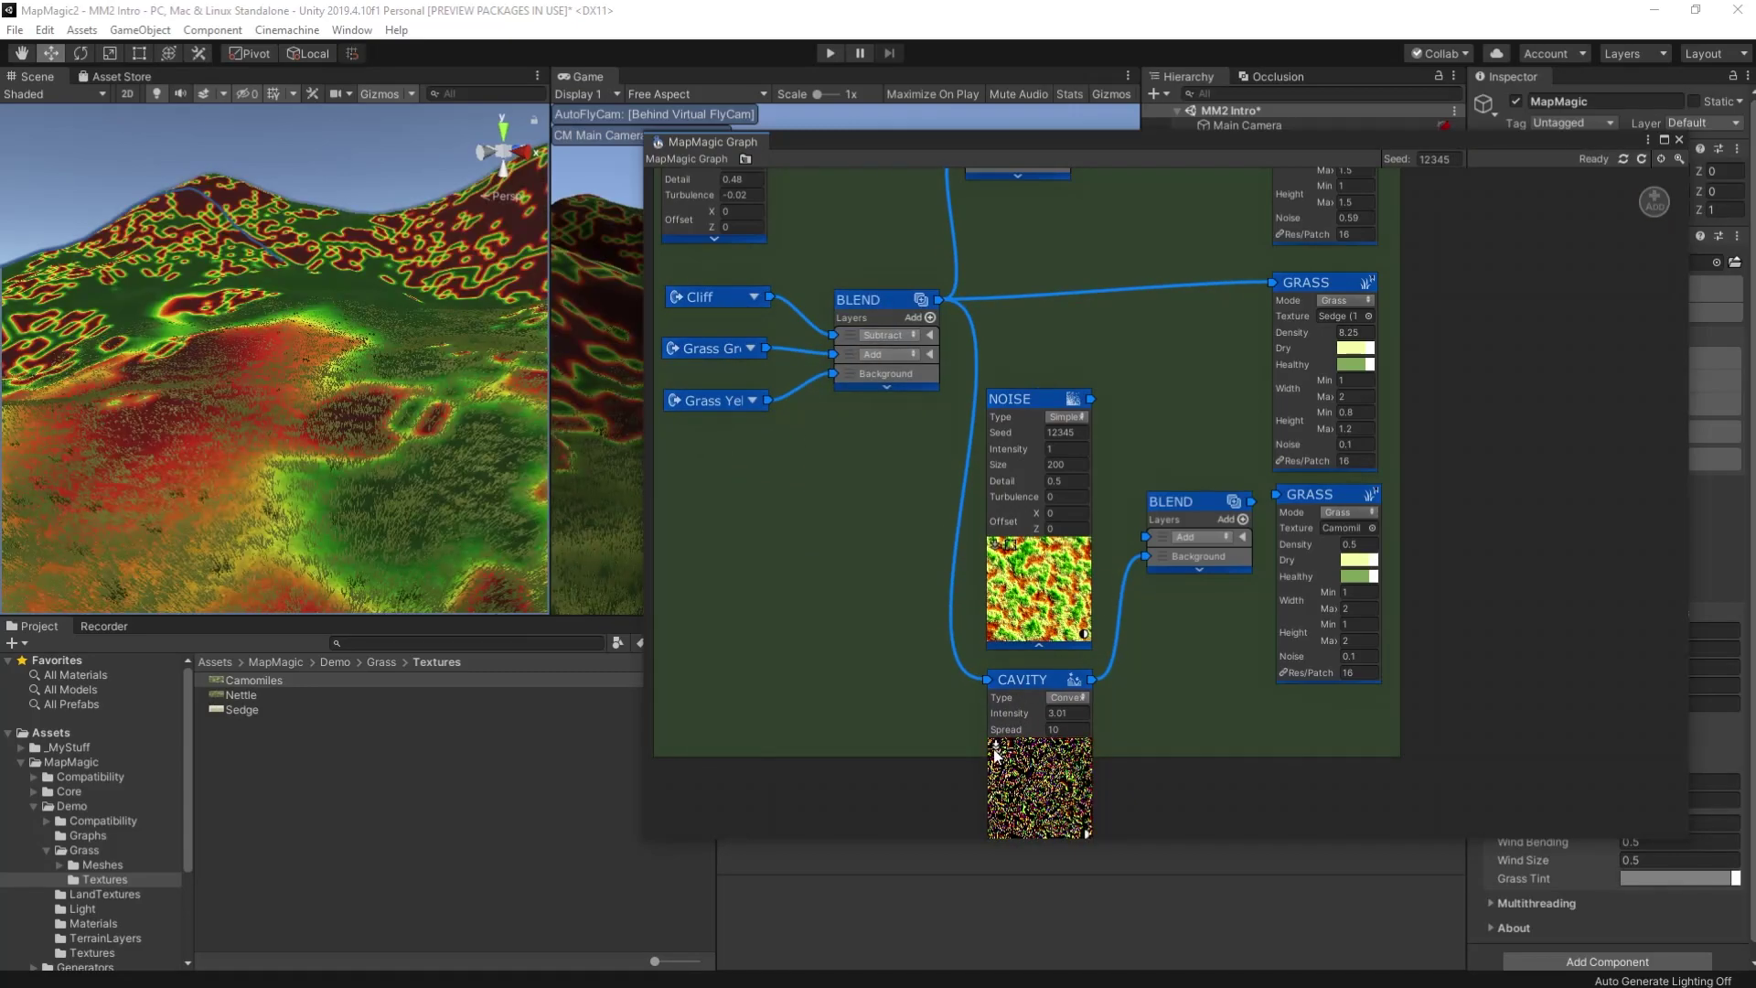
click(1068, 699)
click(1052, 701)
drag(1008, 714, 703, 701)
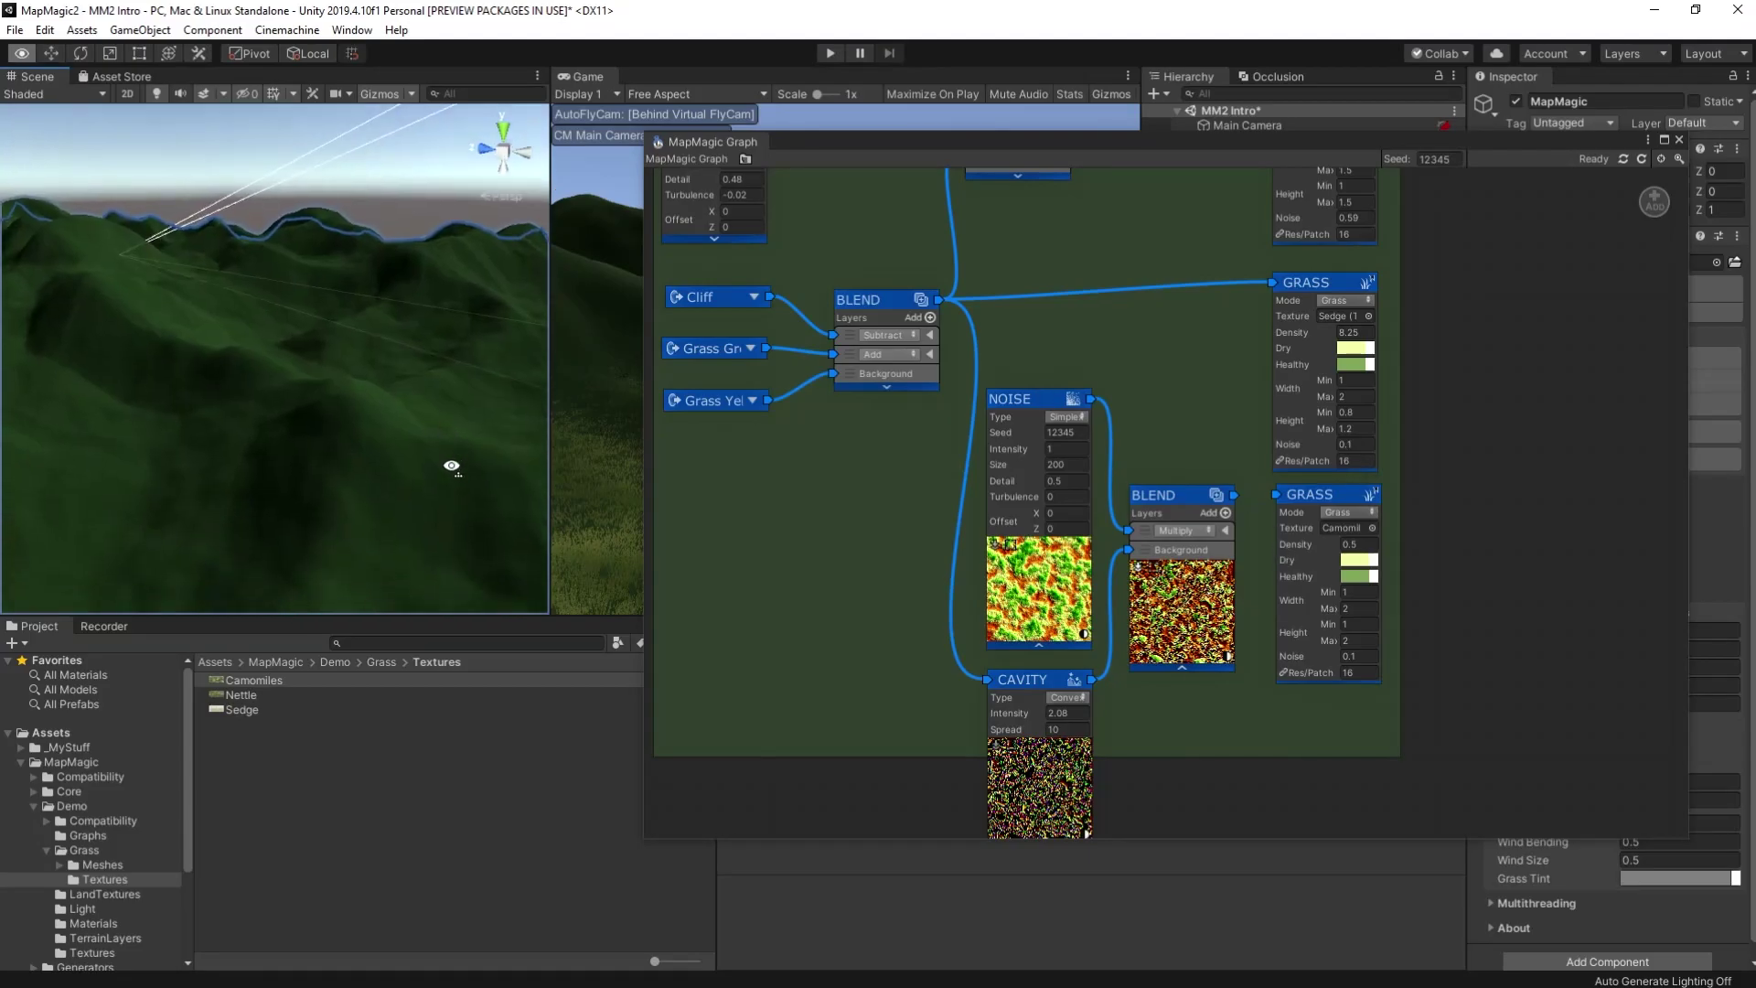
Try the Max blend mode for the chamomile blend, then return to Multiply.
drag(1035, 400, 1036, 507)
right_click(1028, 385)
mouse_move(1087, 391)
mouse_move(1203, 391)
mouse_move(1352, 407)
click(1183, 611)
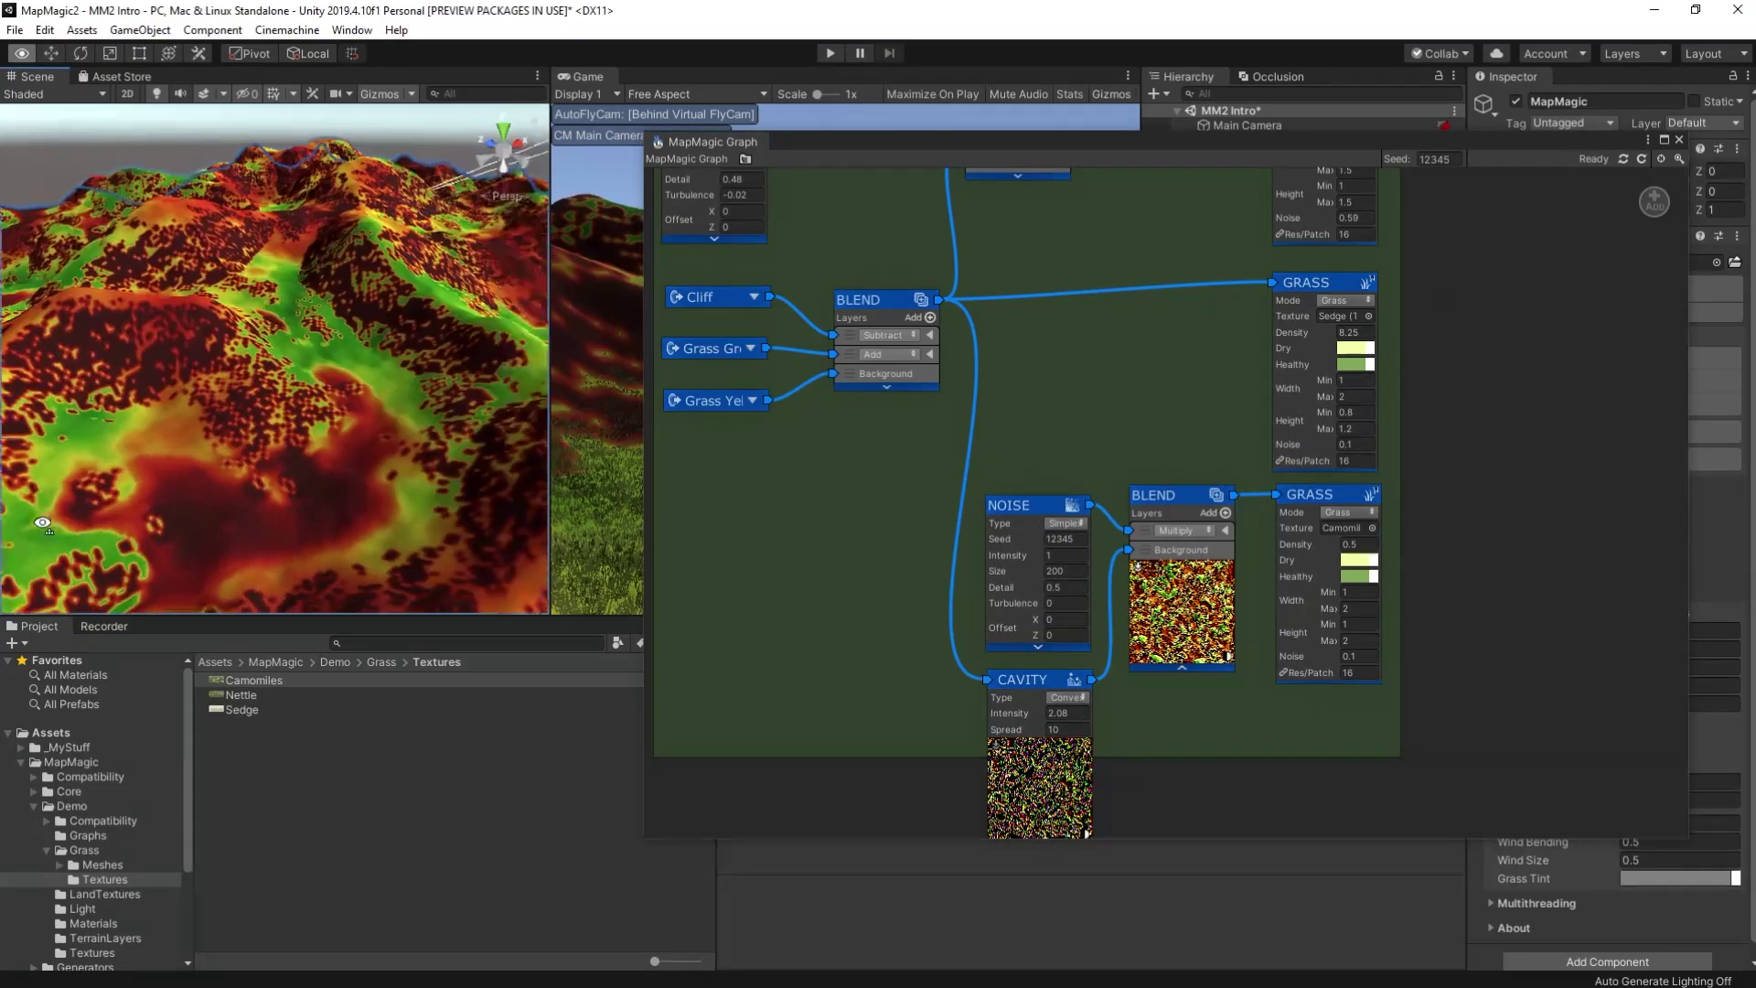
click(1180, 531)
click(1189, 687)
click(1180, 530)
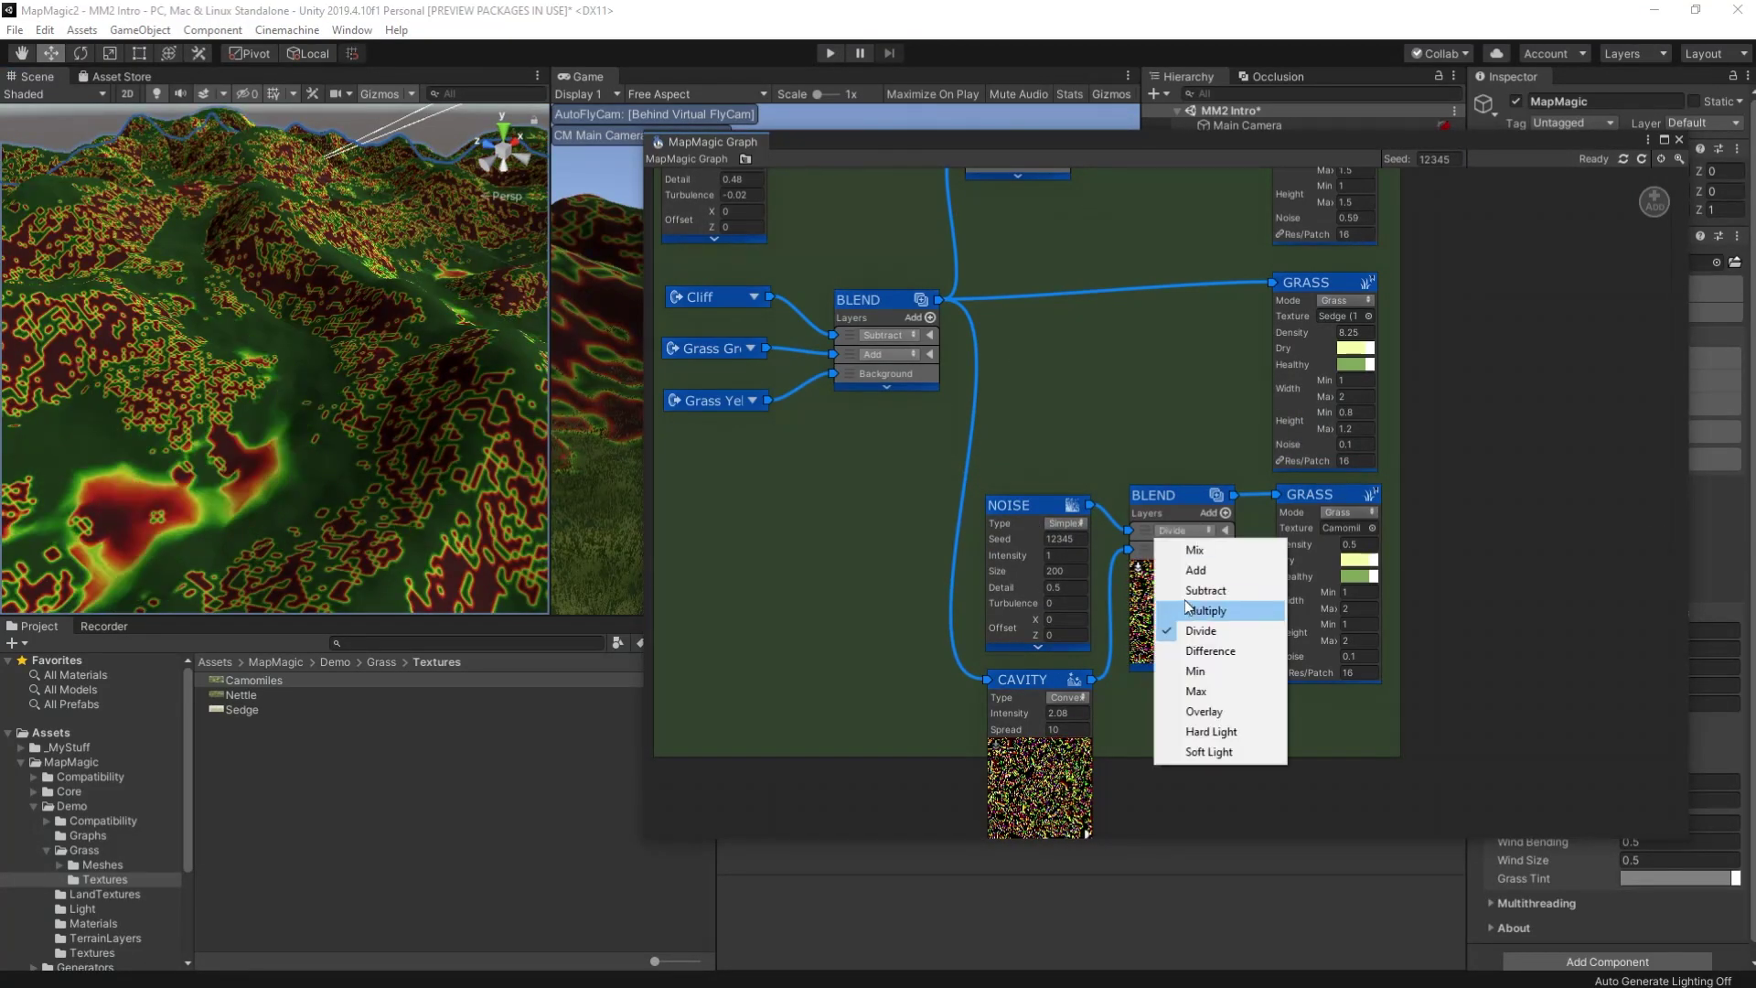
click(1262, 615)
Switch the chamomile blend to Add and lower the Noise intensity to 0.7.
click(1022, 646)
click(1180, 530)
click(1190, 578)
drag(1000, 555, 790, 533)
click(1042, 752)
right_click(1052, 764)
click(1006, 723)
Replace the Noise node with an Organic Voronoi node at intensity 6.08.
key(Delete)
right_click(1021, 500)
click(1463, 549)
click(1068, 579)
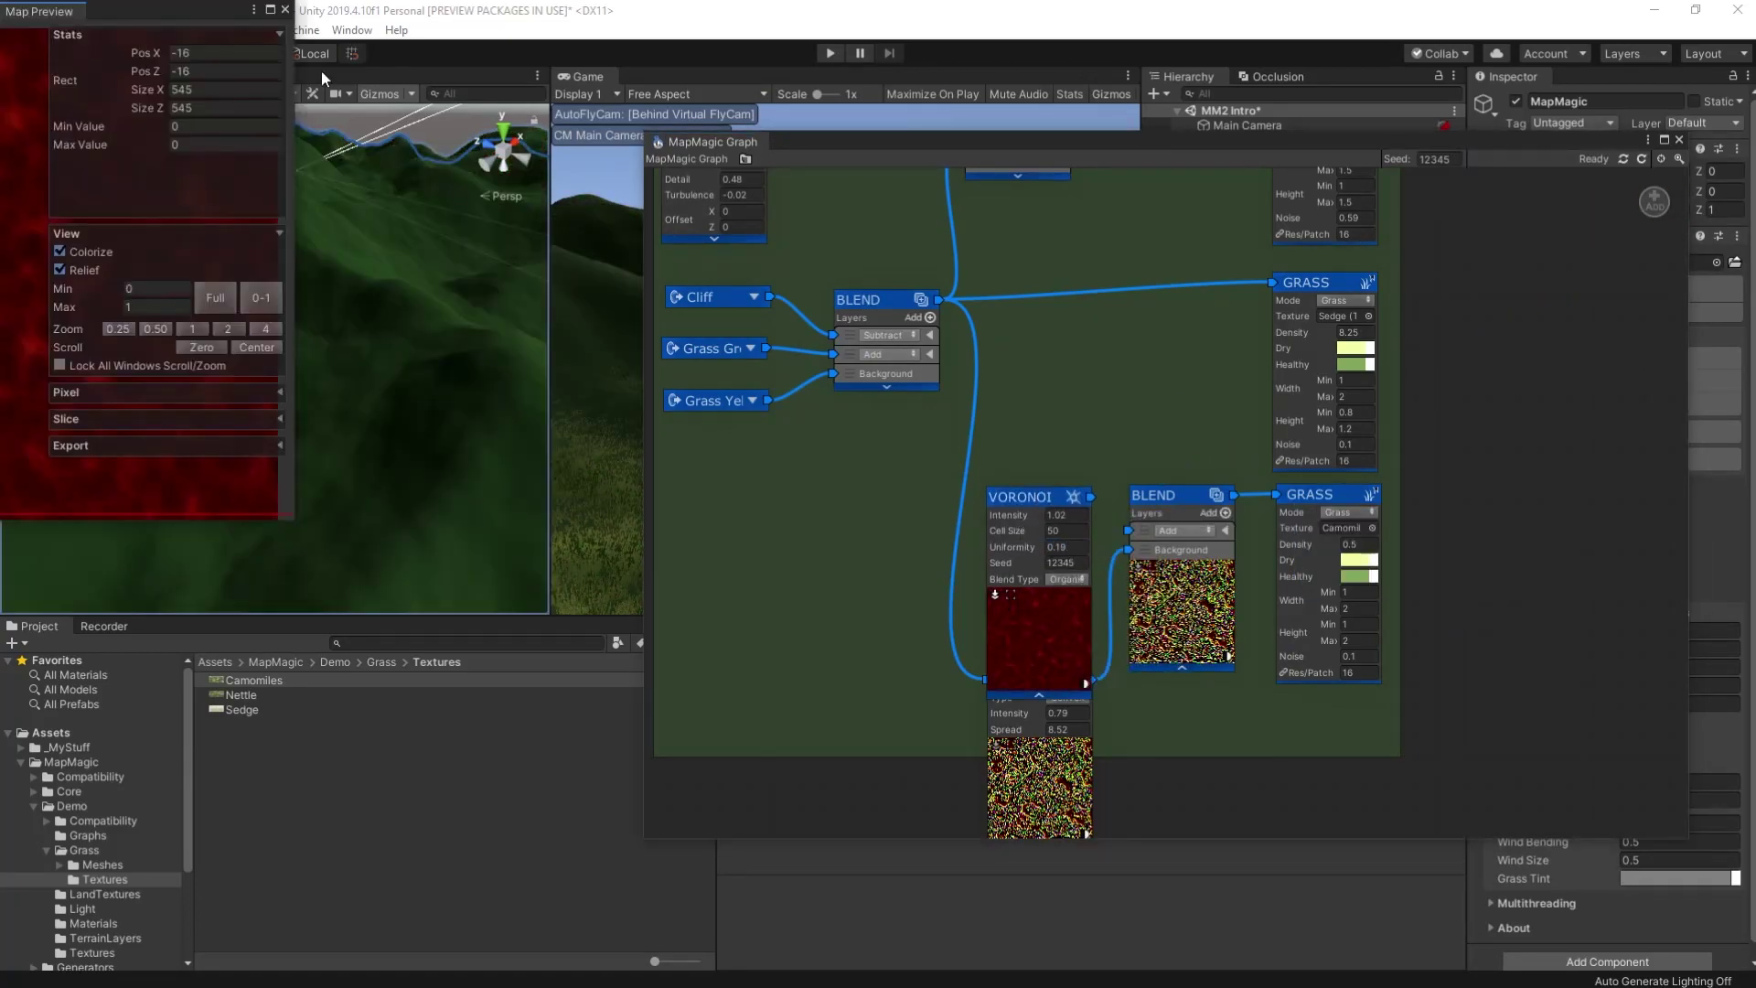
drag(1011, 505, 1187, 510)
Replace the Cavity node with a Slope node and multiply it with the Voronoi.
key(Delete)
right_click(979, 679)
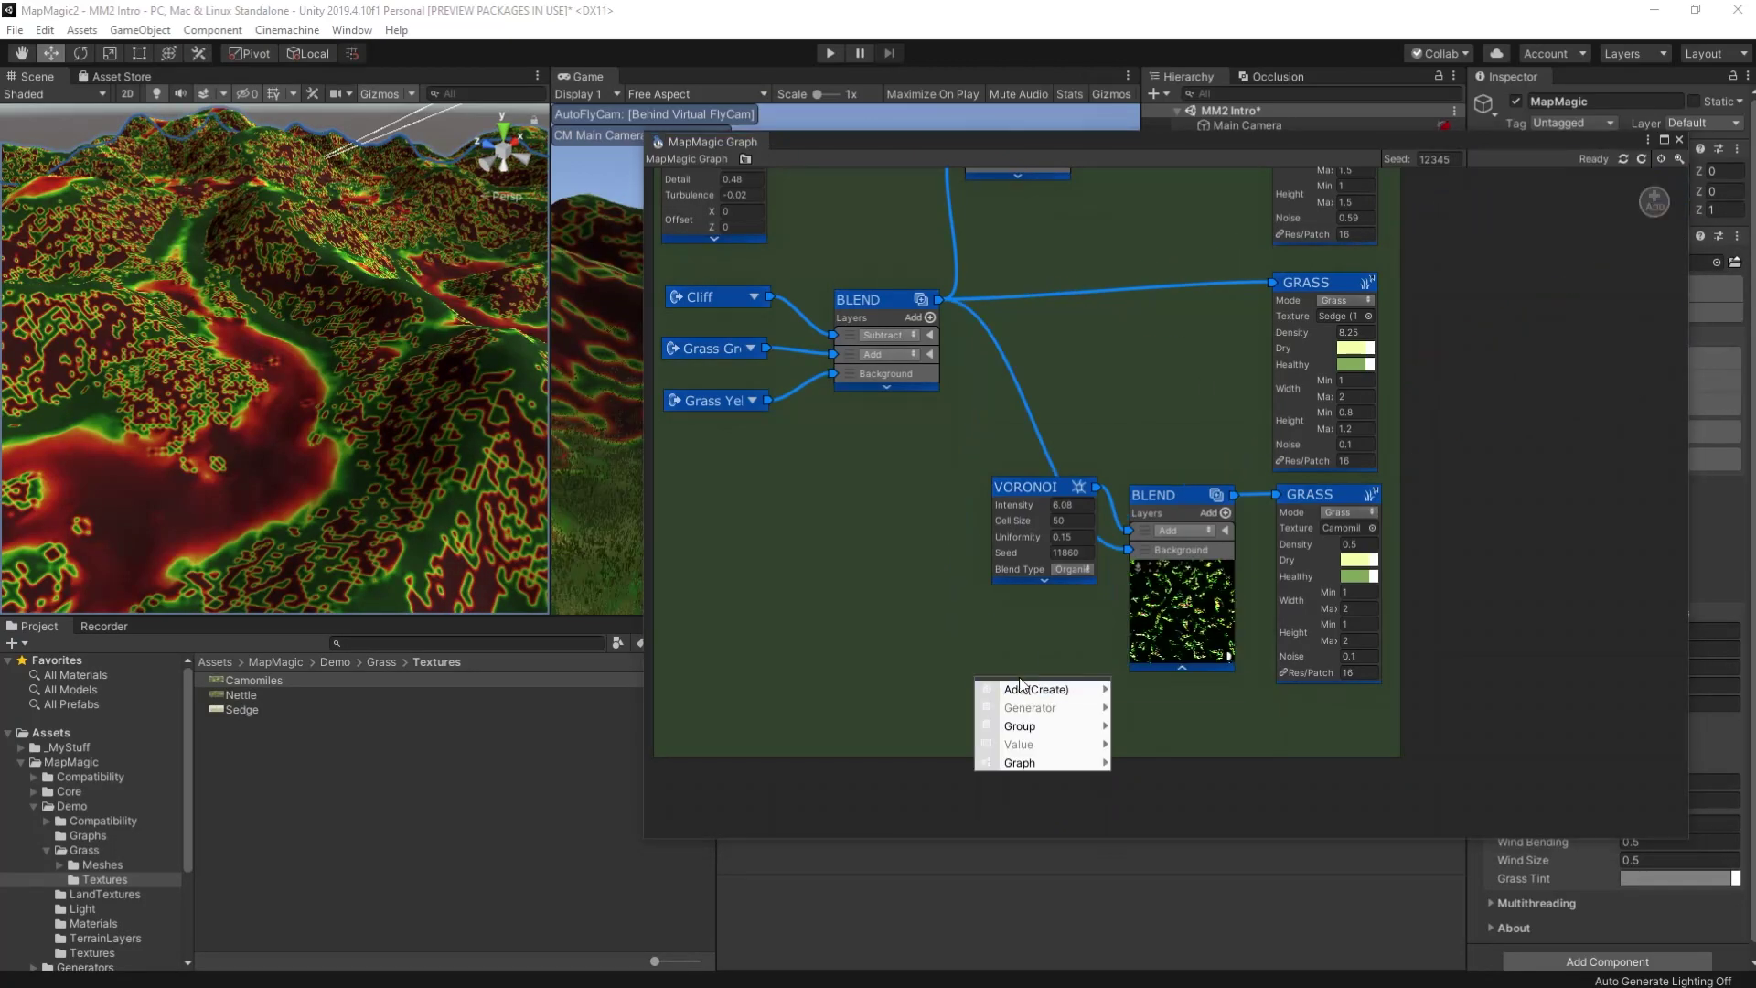
click(1235, 723)
drag(1007, 639, 1019, 622)
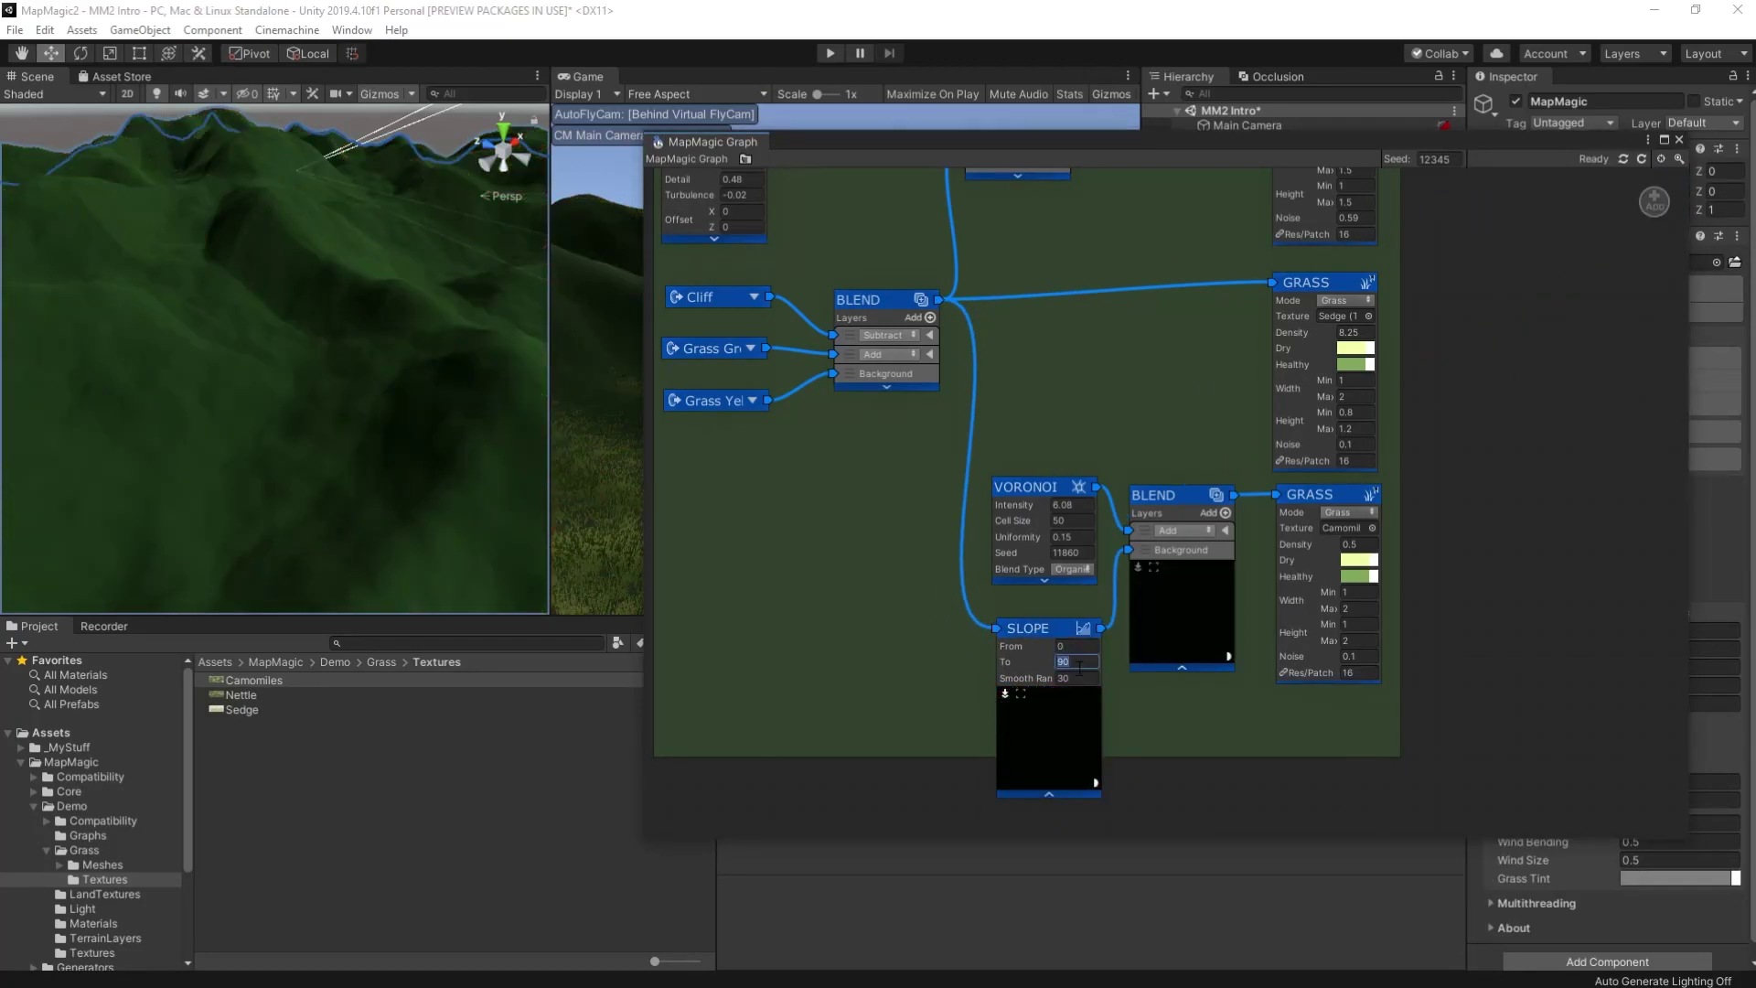
click(1178, 531)
click(1171, 563)
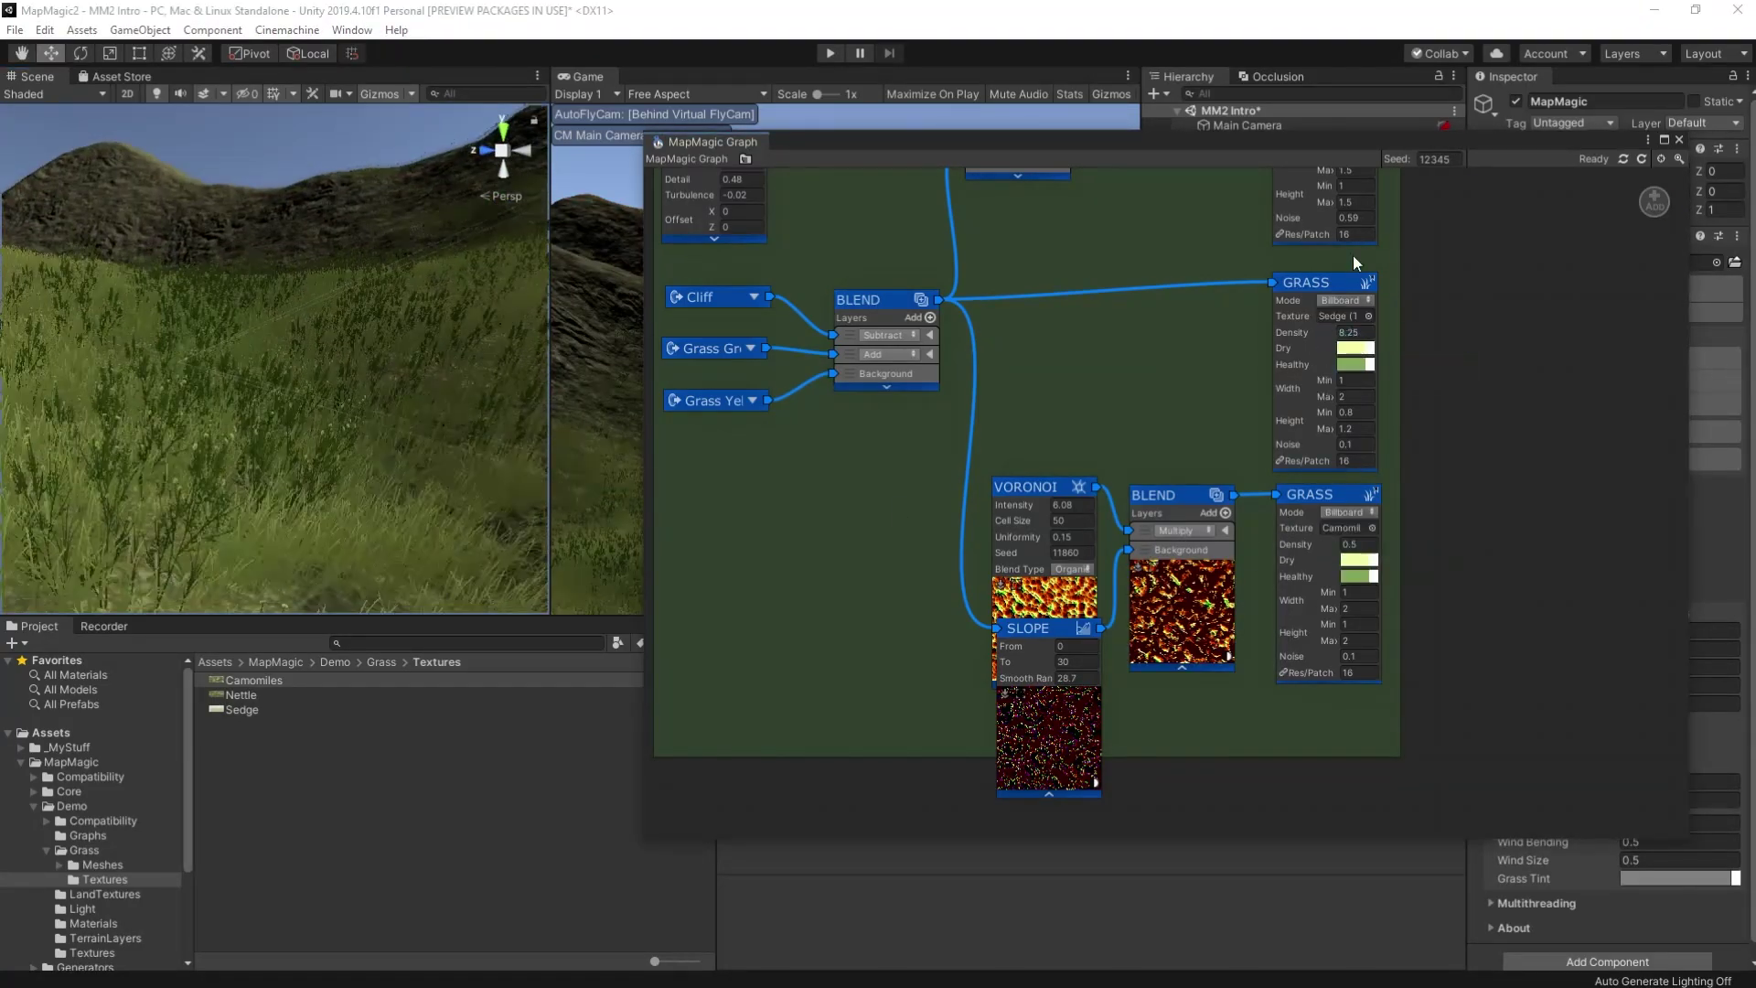
Give the chamomile grass a light beige dry colour, density 0.35 and smaller plants.
right_drag(388, 389, 439, 366)
middle_drag(1190, 412, 1189, 361)
click(1352, 510)
drag(1533, 252, 1500, 224)
click(1632, 102)
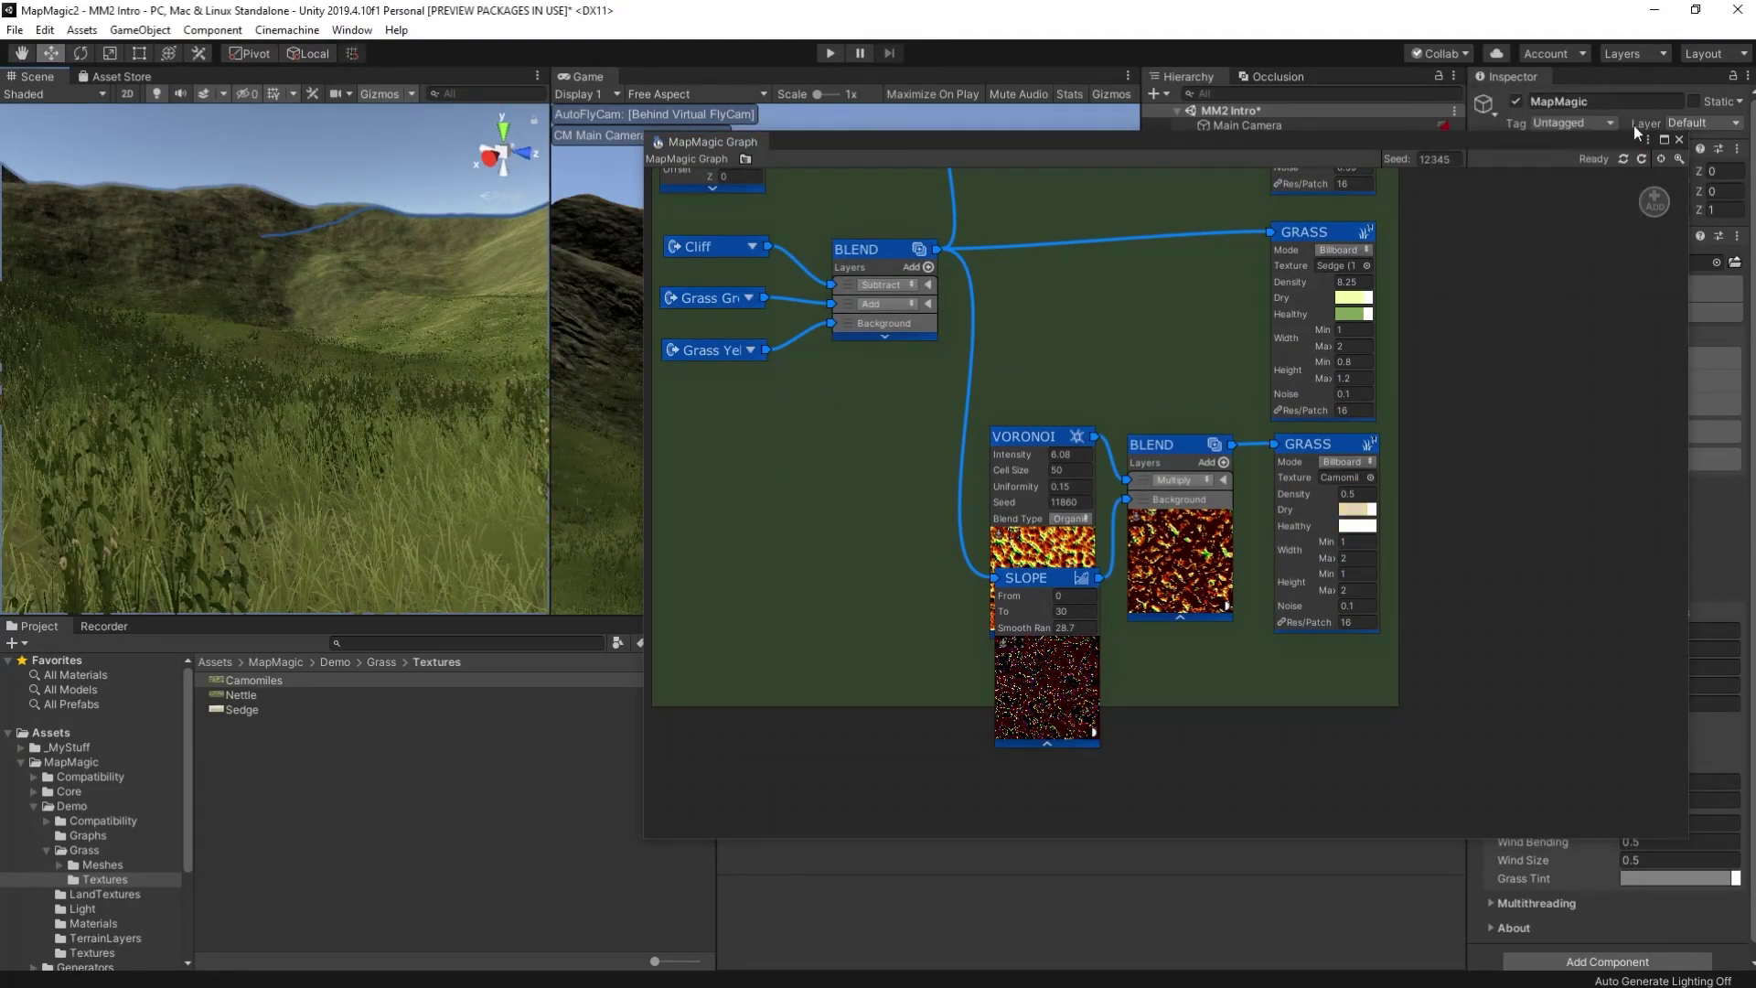
drag(1310, 494, 1306, 494)
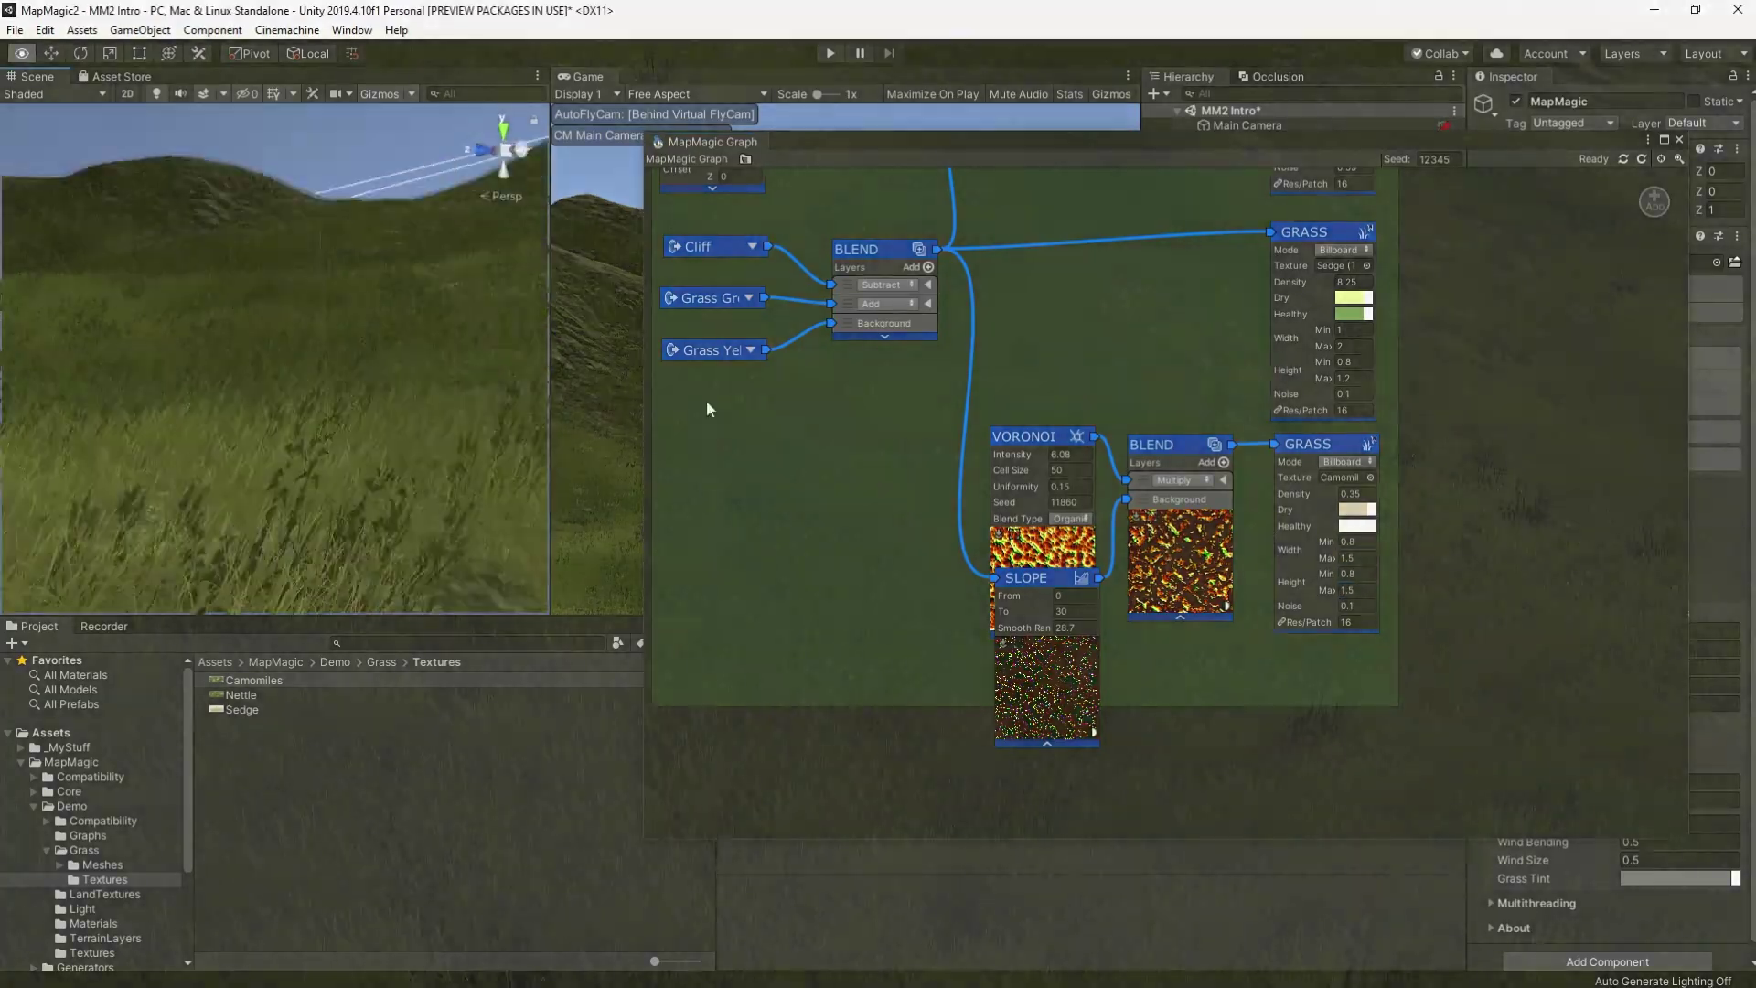